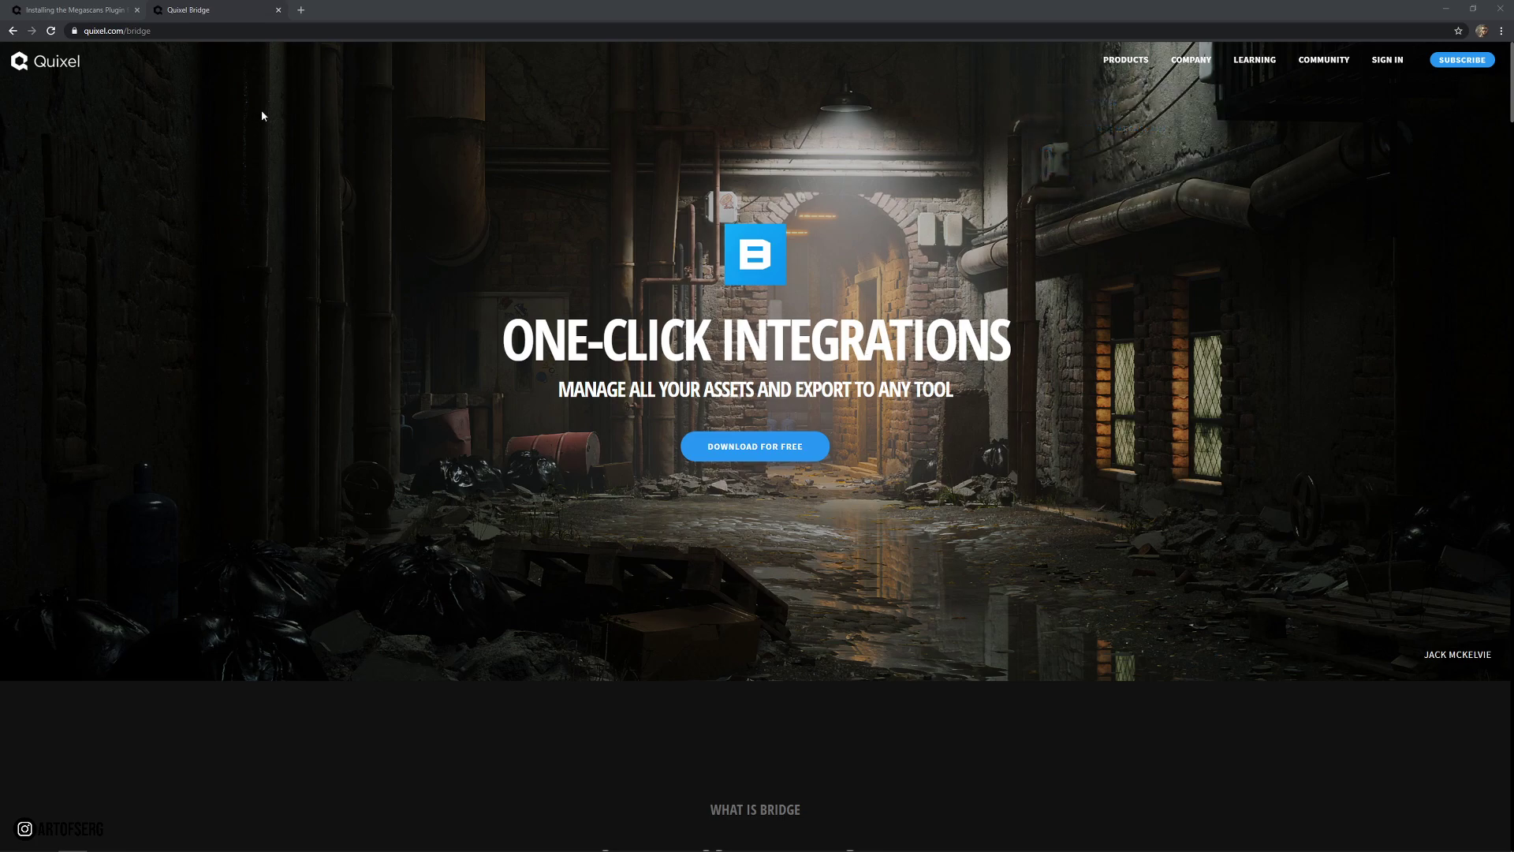
# - Look through the Quixel Bridge product page, including its overview of asset management and integrations
pyautogui.moveTo(1127, 61)
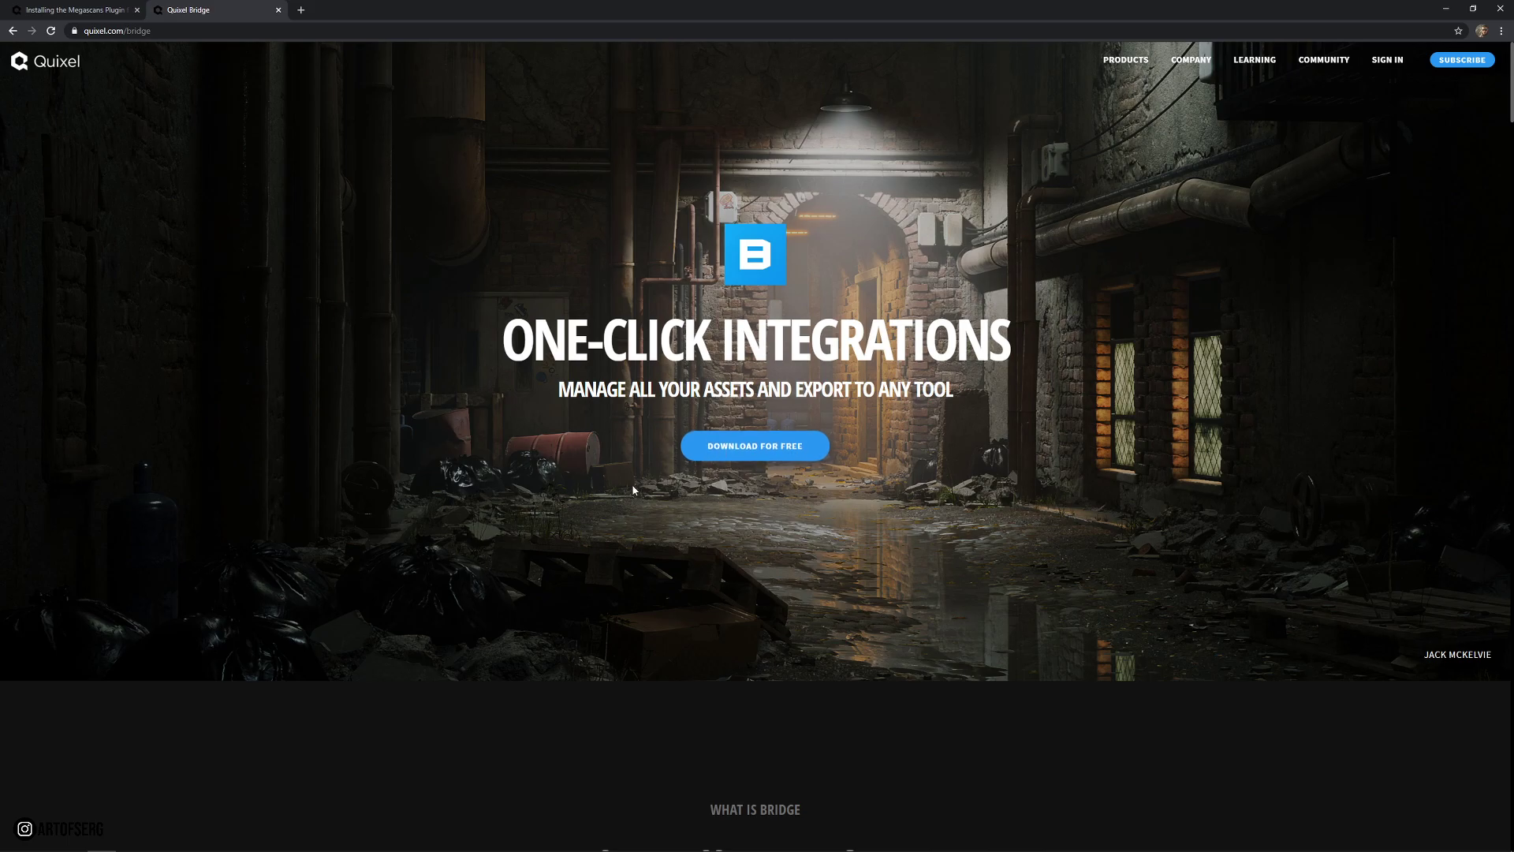
pyautogui.scroll(-3, 552, 442)
pyautogui.scroll(3, 485, 405)
pyautogui.scroll(-4, 568, 407)
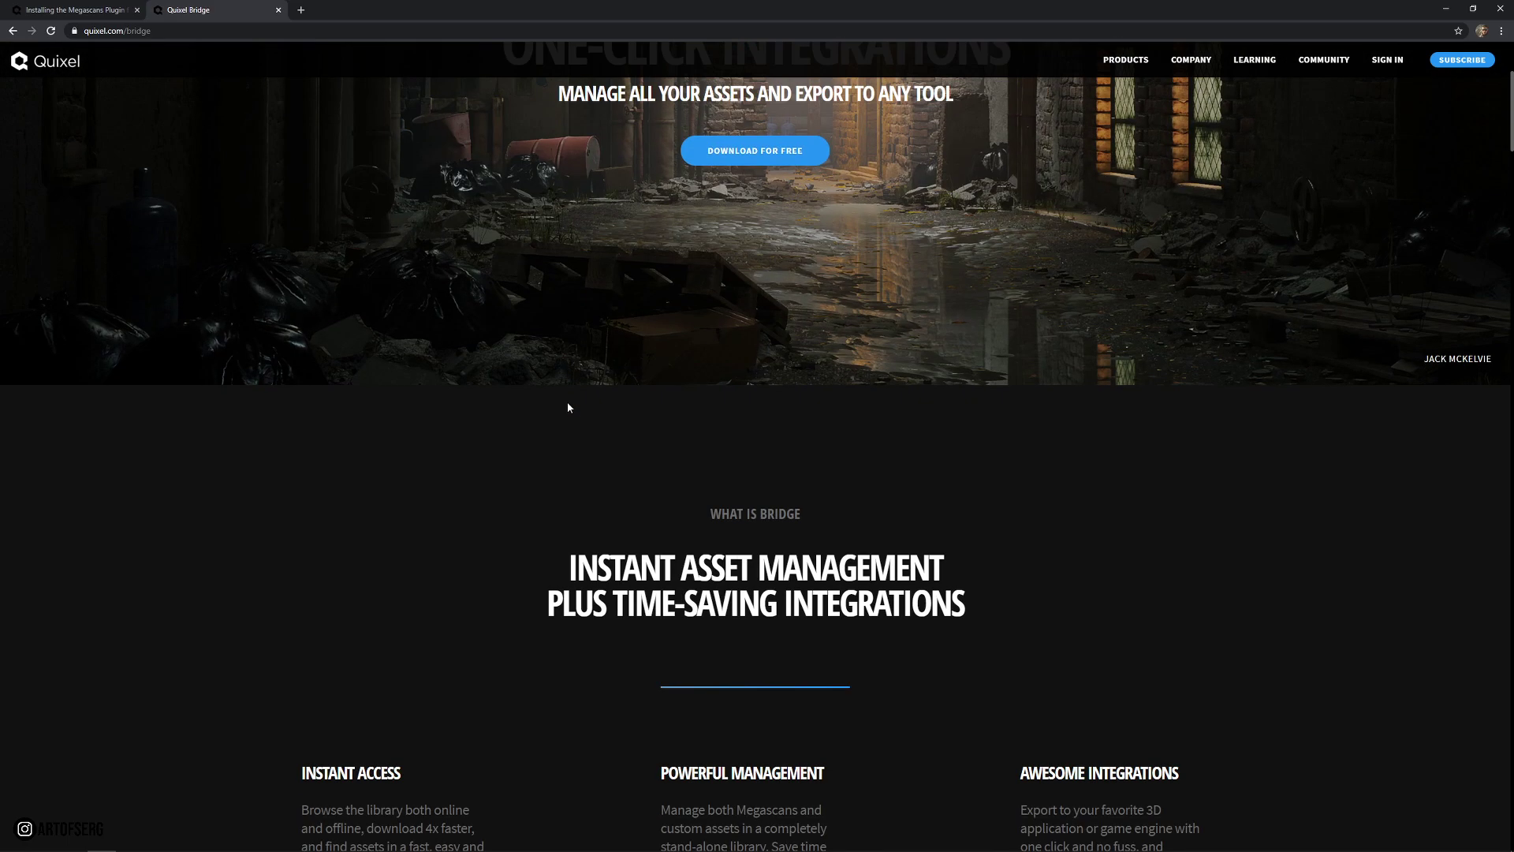
pyautogui.scroll(-8, 568, 407)
pyautogui.scroll(10, 567, 399)
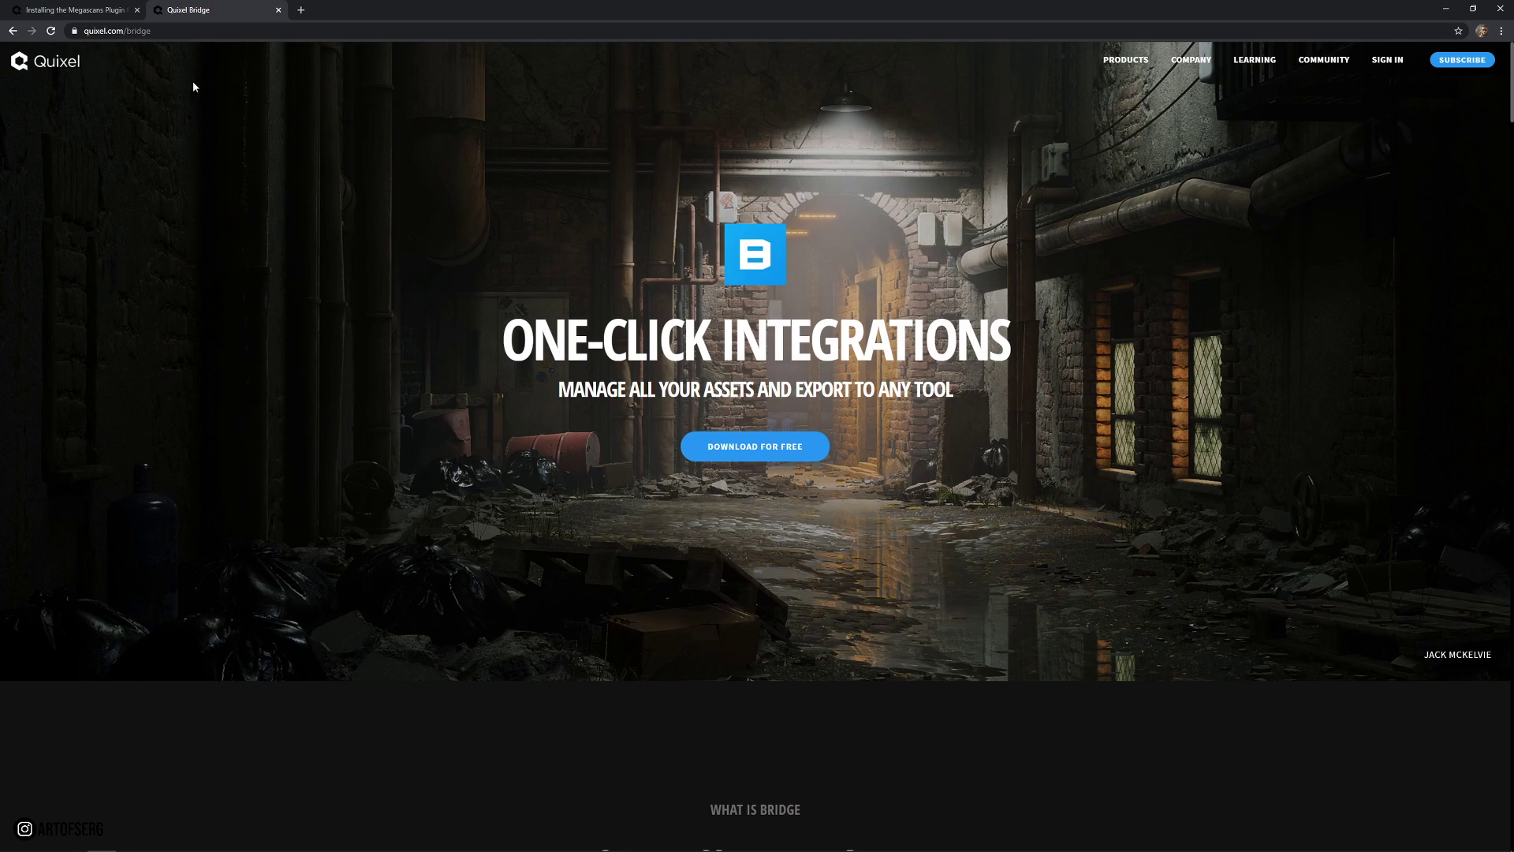
# - Read the article on installing the Megascans plugin for Blender 2.8, including the Custom Installation section and its startup folder paths
pyautogui.click(76, 11)
pyautogui.scroll(10, 432, 339)
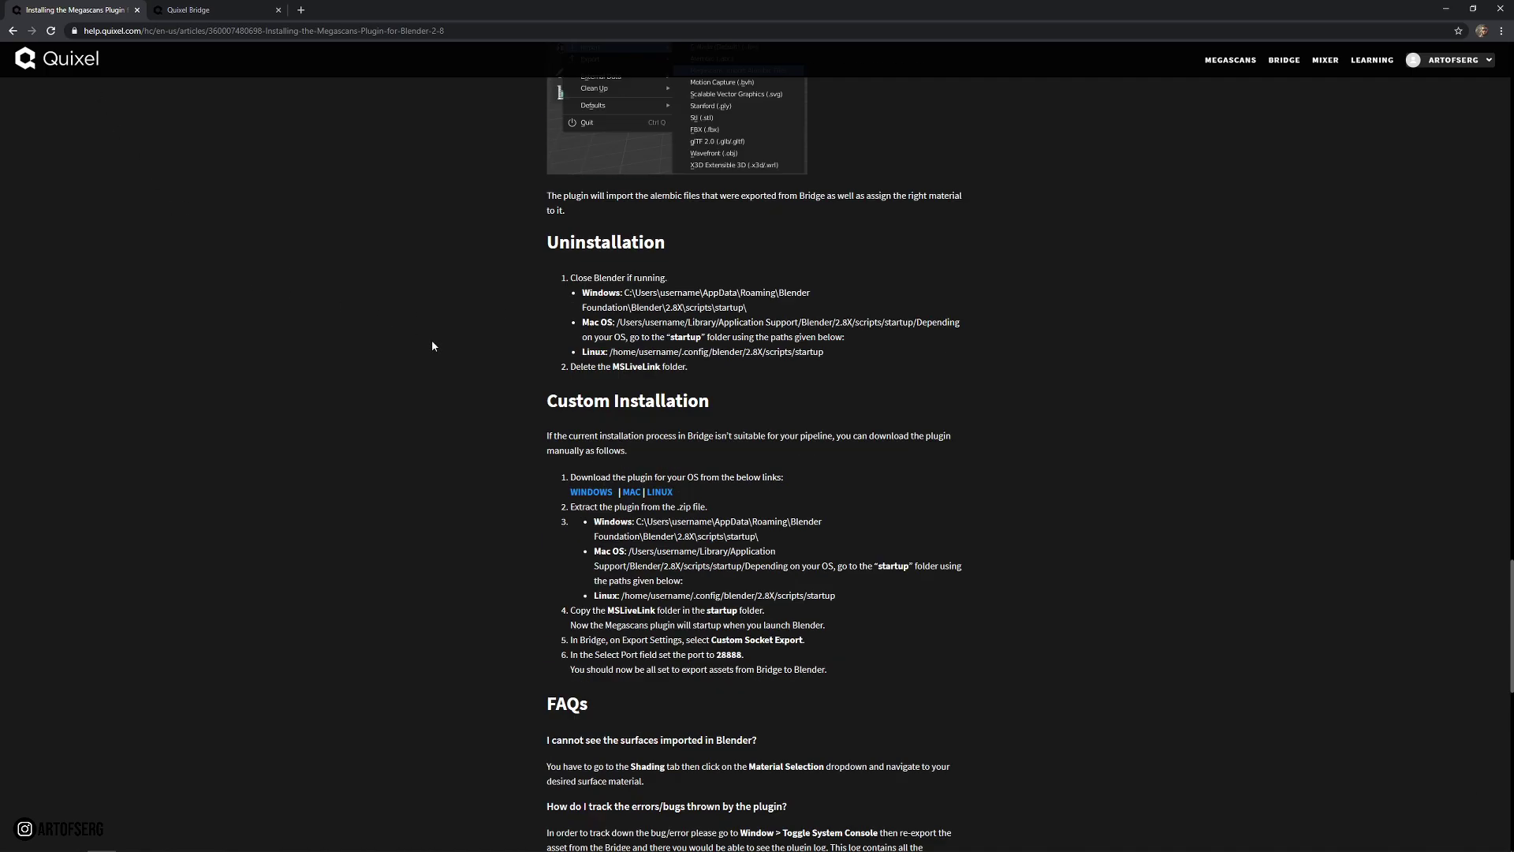
pyautogui.moveTo(1512, 456); pyautogui.dragTo(1509, 57)
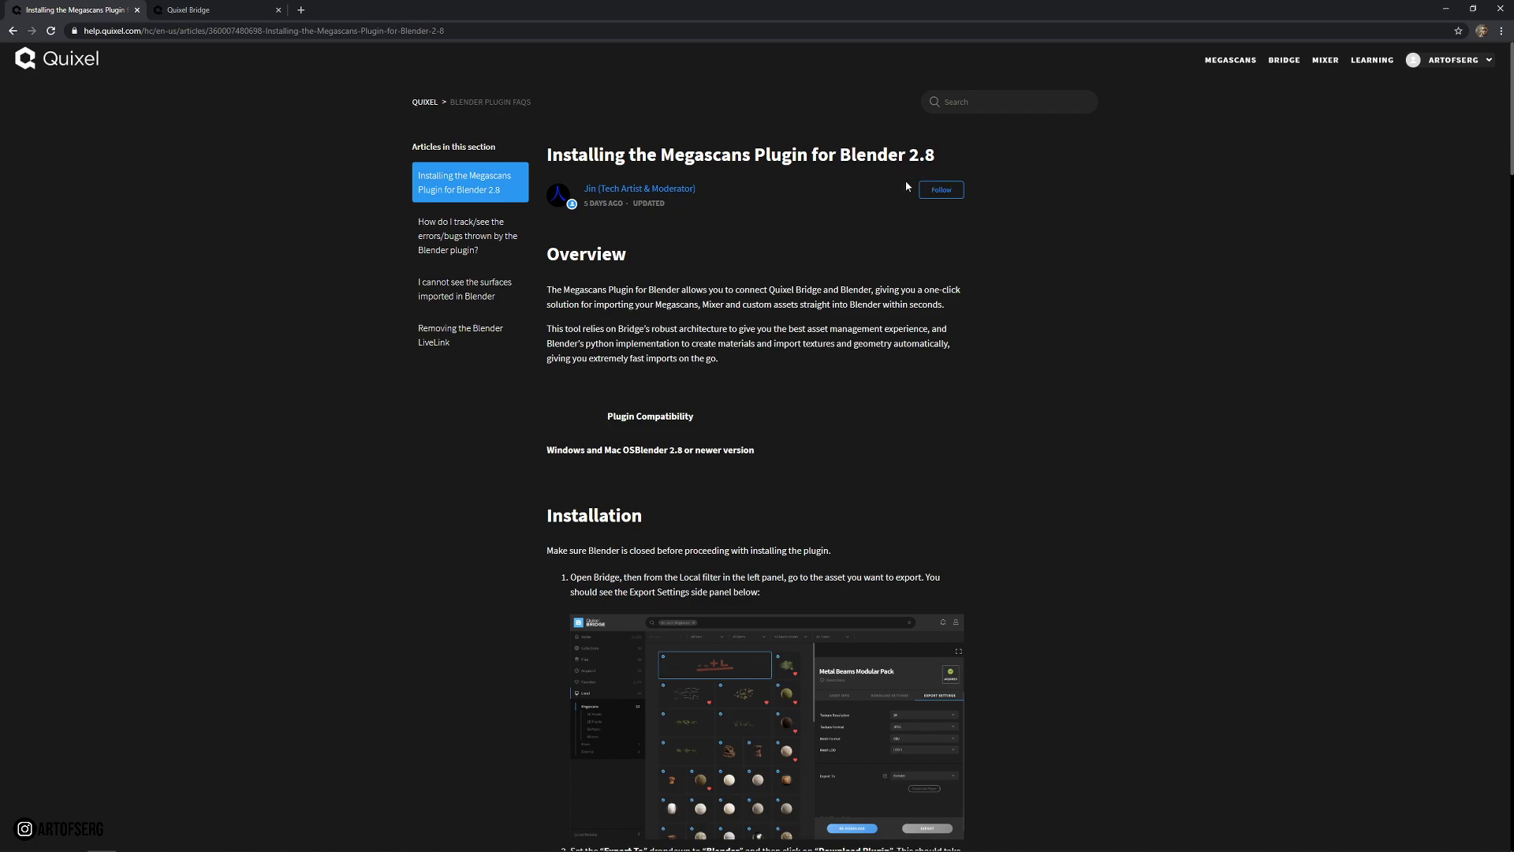
pyautogui.moveTo(1505, 150); pyautogui.dragTo(1420, 436)
pyautogui.scroll(-20, 1420, 436)
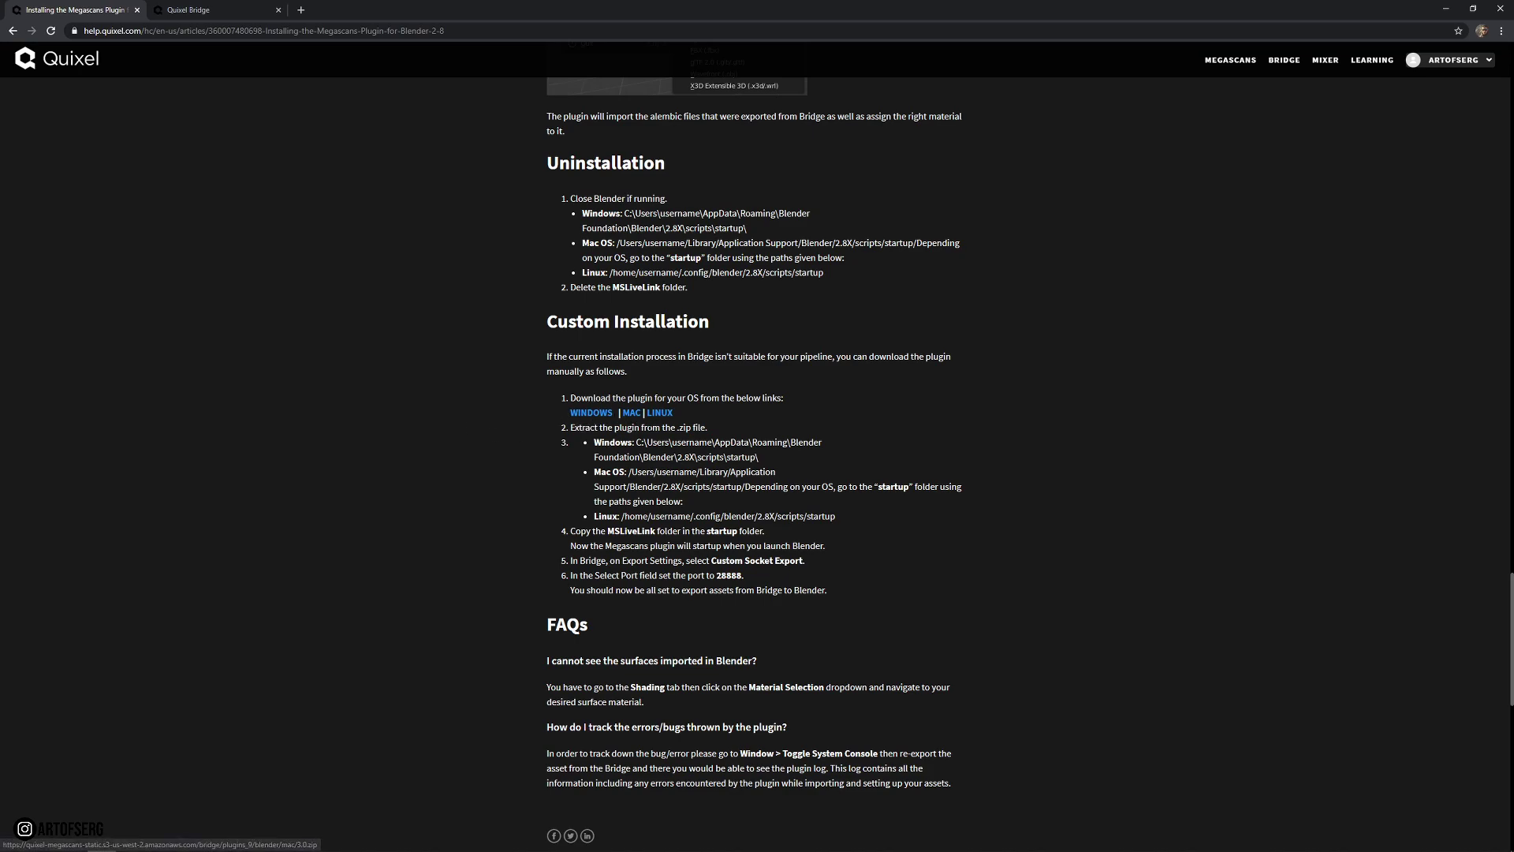
pyautogui.moveTo(653, 442); pyautogui.dragTo(740, 459)
pyautogui.click(753, 466)
pyautogui.click(767, 483)
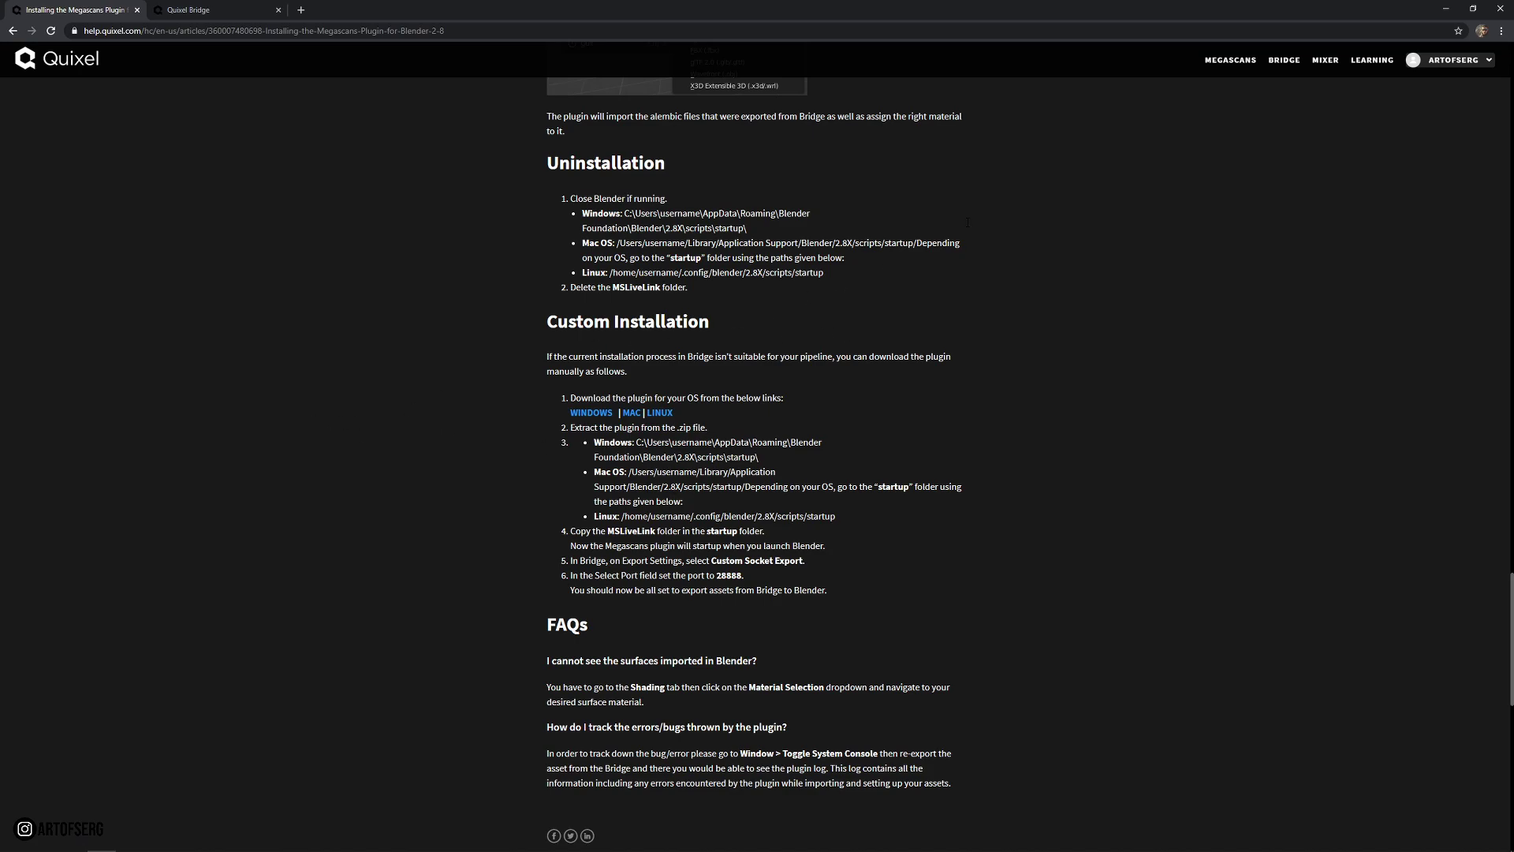
# - Switch to Blender and check its import formats for the Megascans: Import Alembic Files option
pyautogui.click(1446, 8)
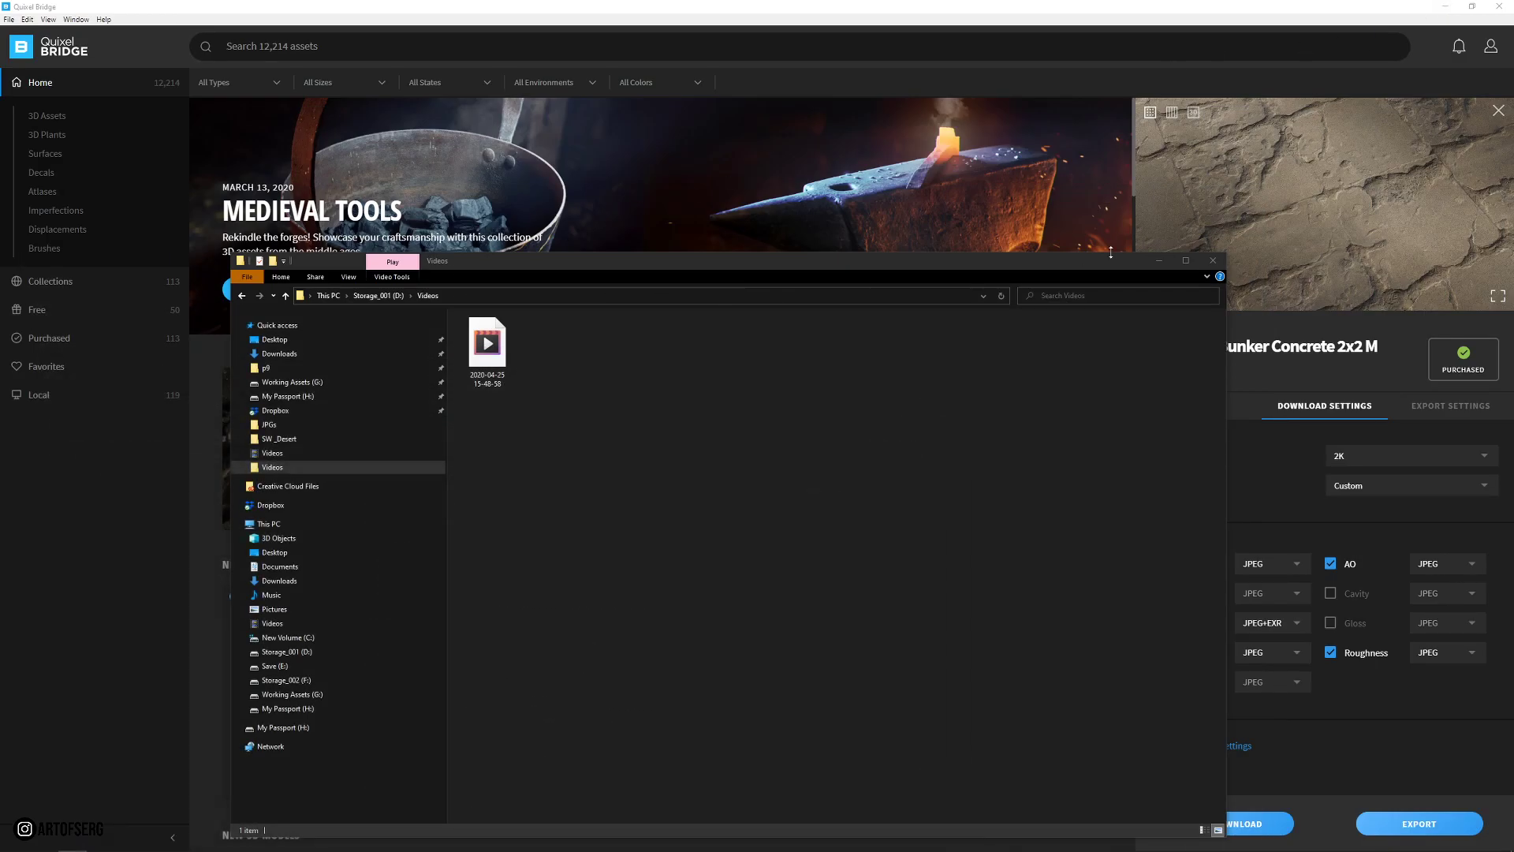
pyautogui.click(1158, 260)
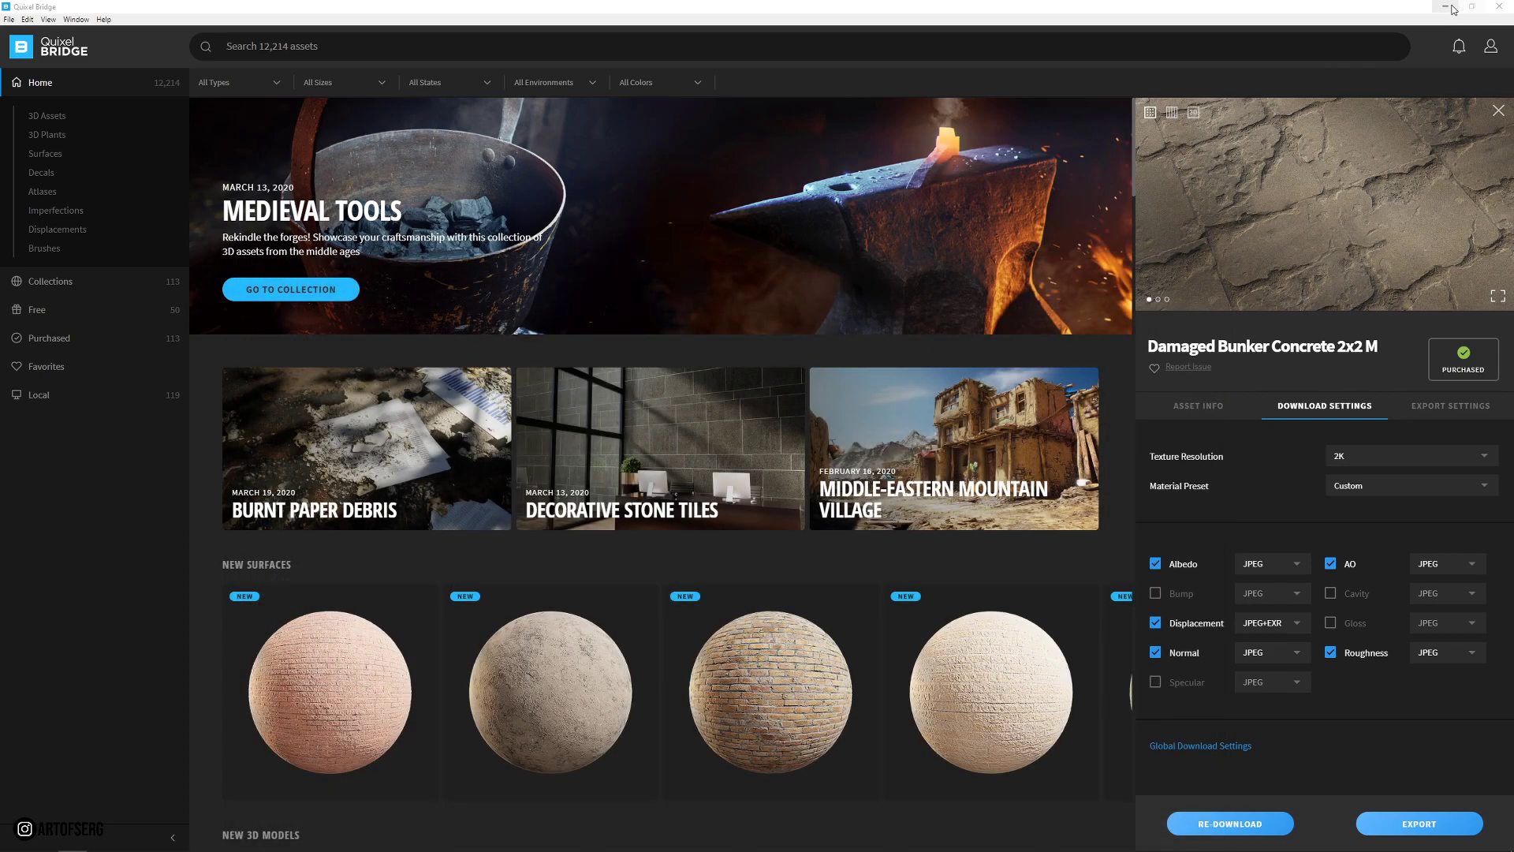
pyautogui.click(1447, 7)
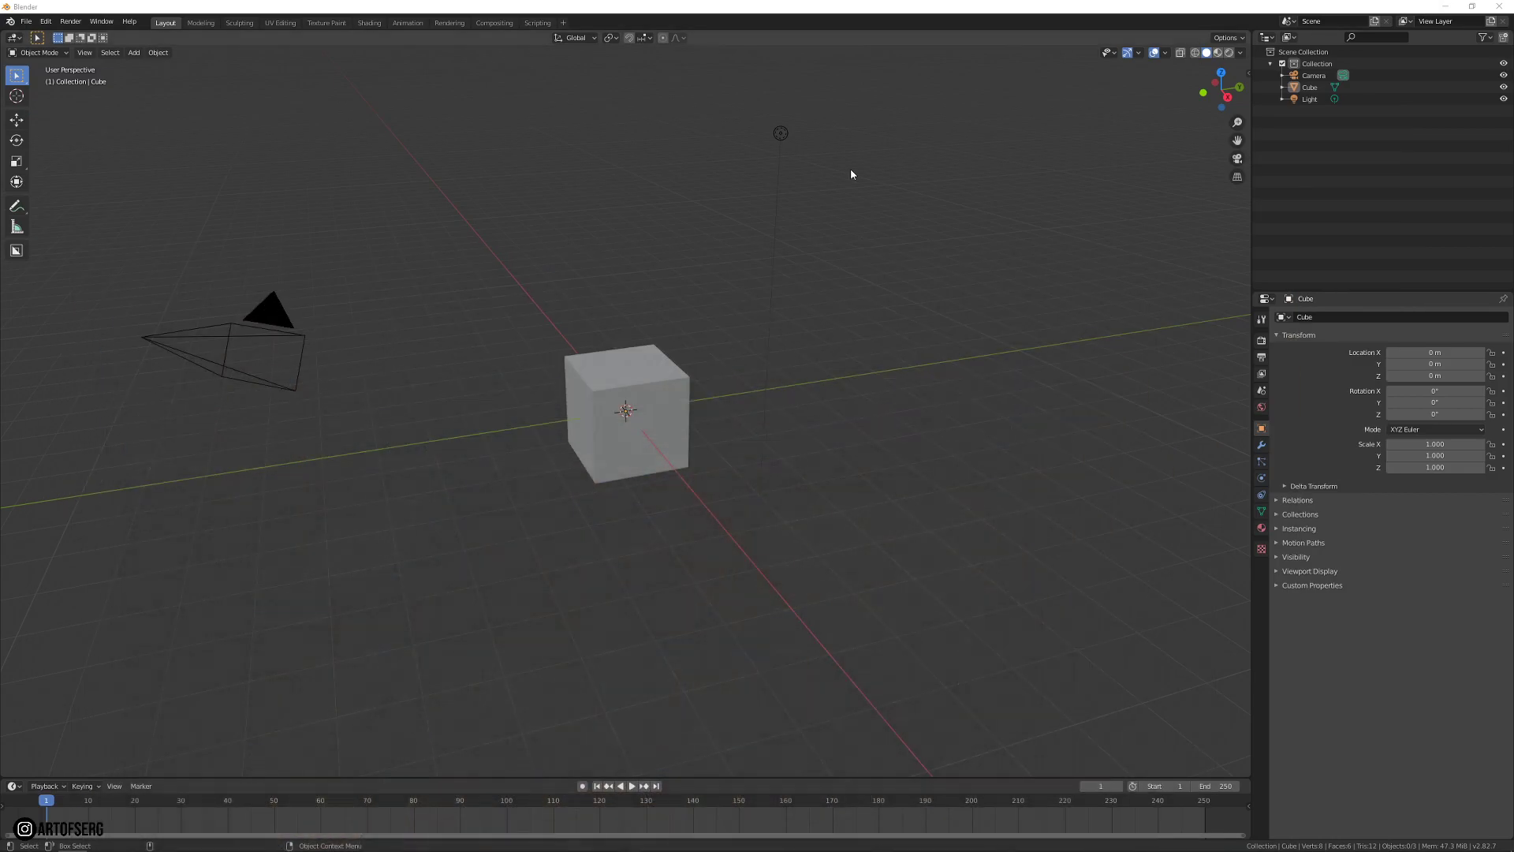
pyautogui.click(26, 21)
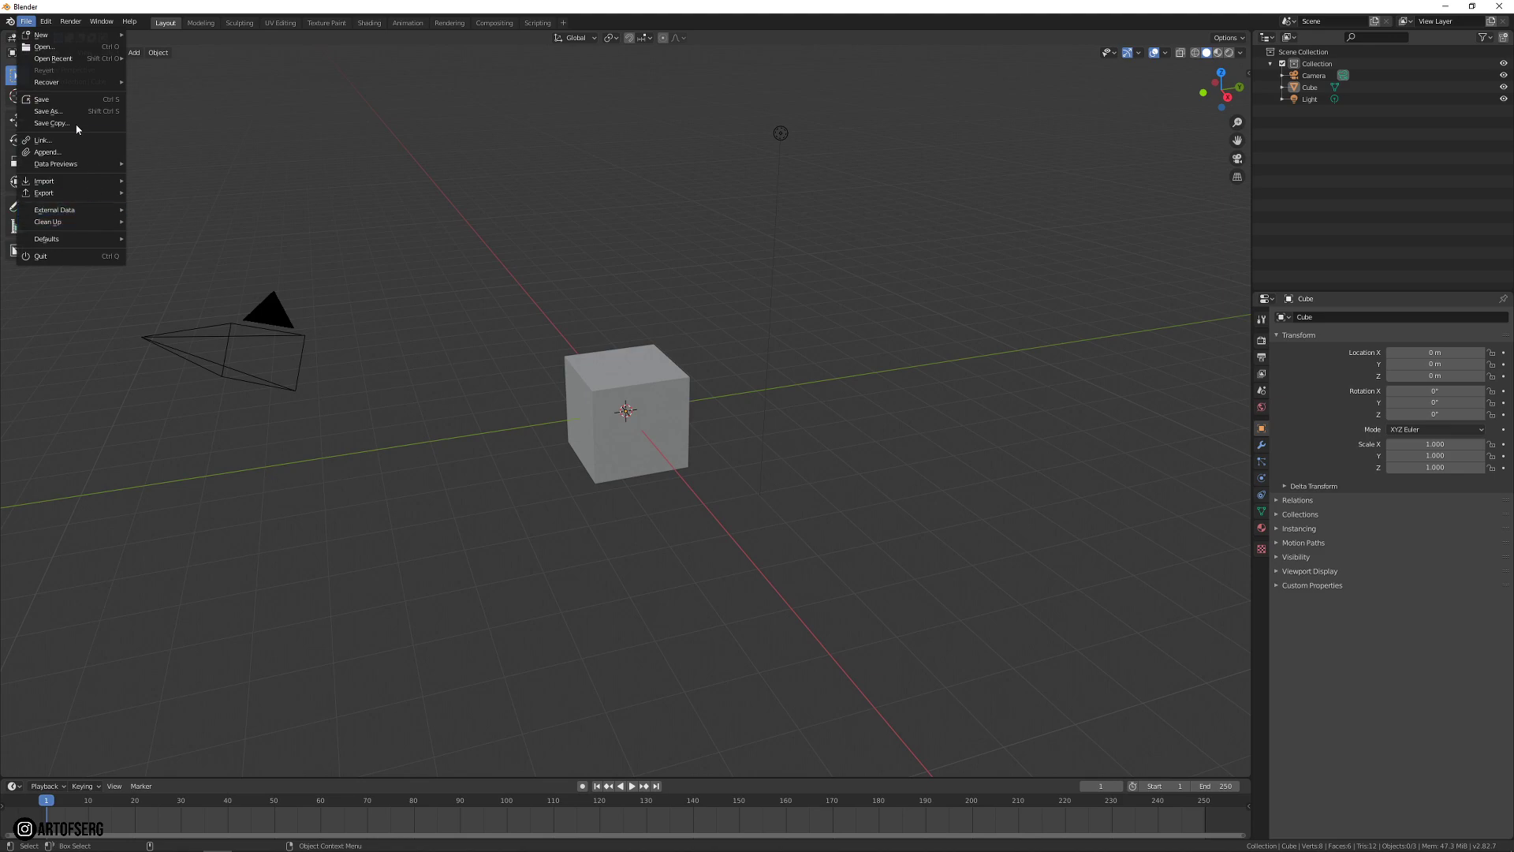
pyautogui.moveTo(33, 36)
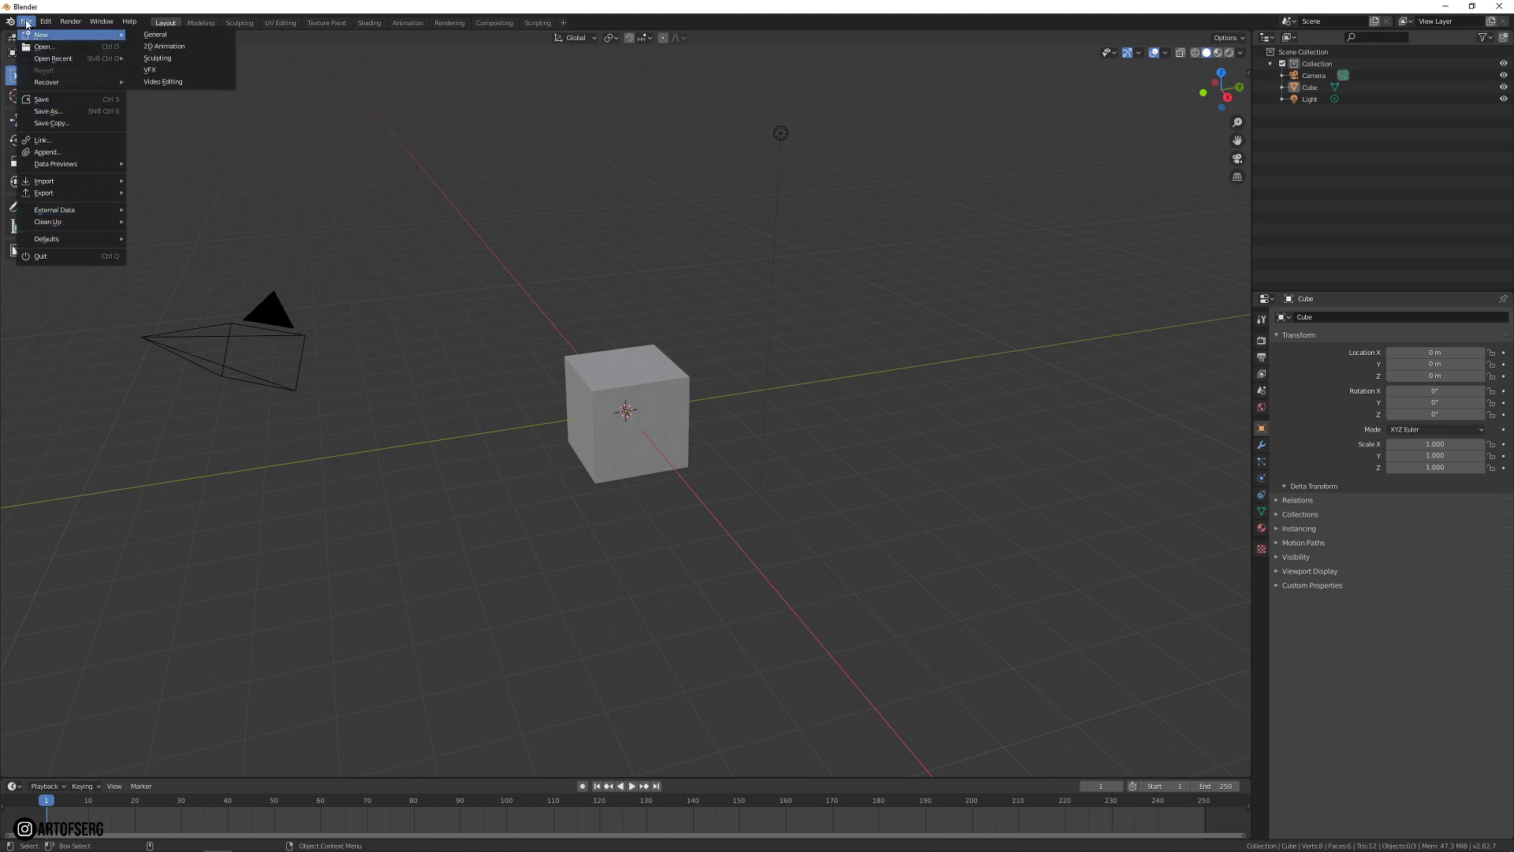
pyautogui.moveTo(65, 185)
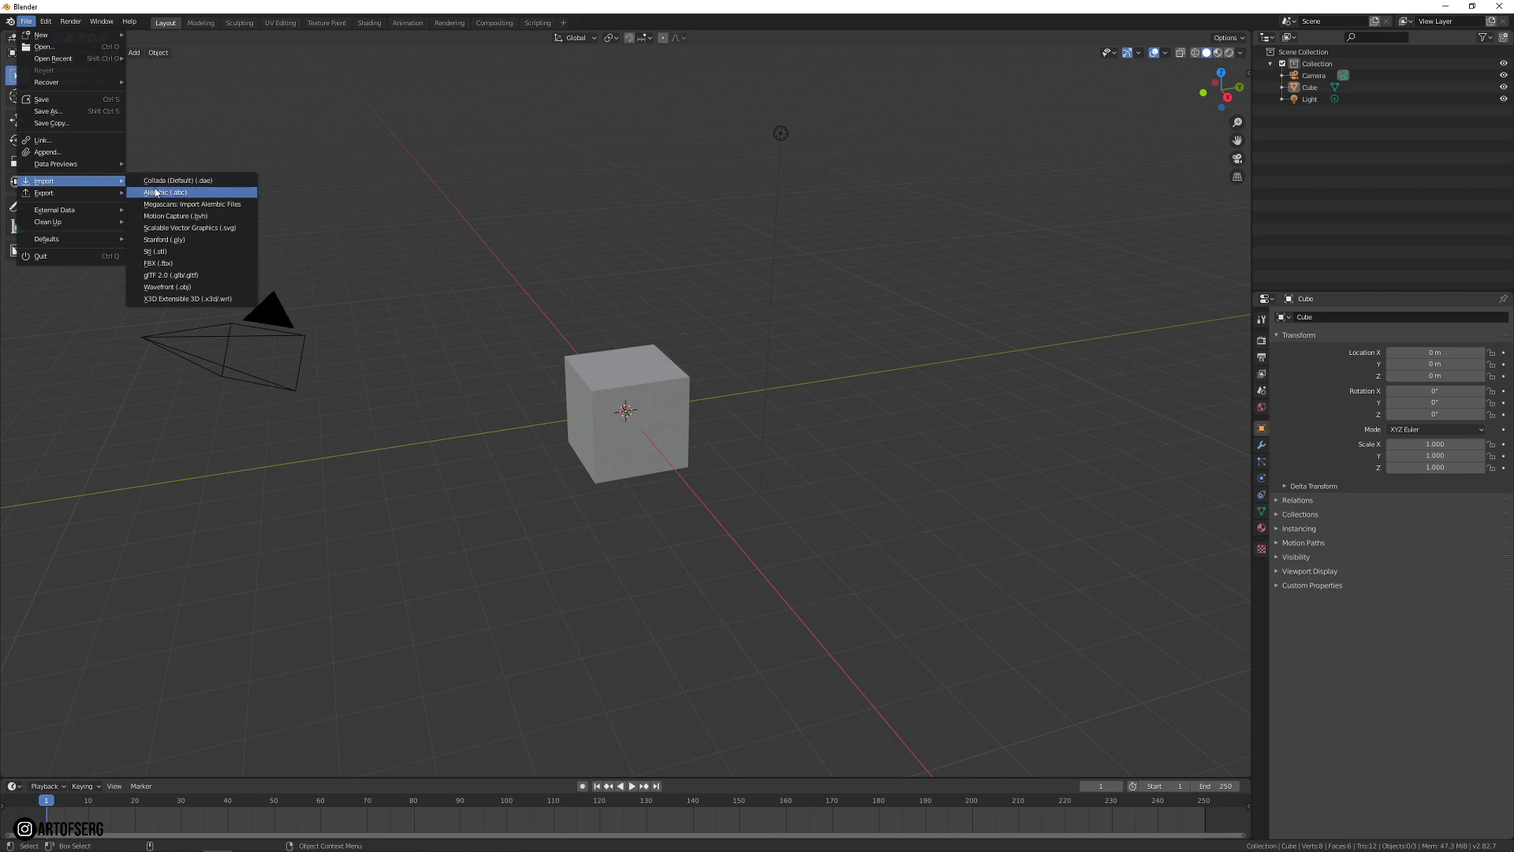
pyautogui.click(210, 207)
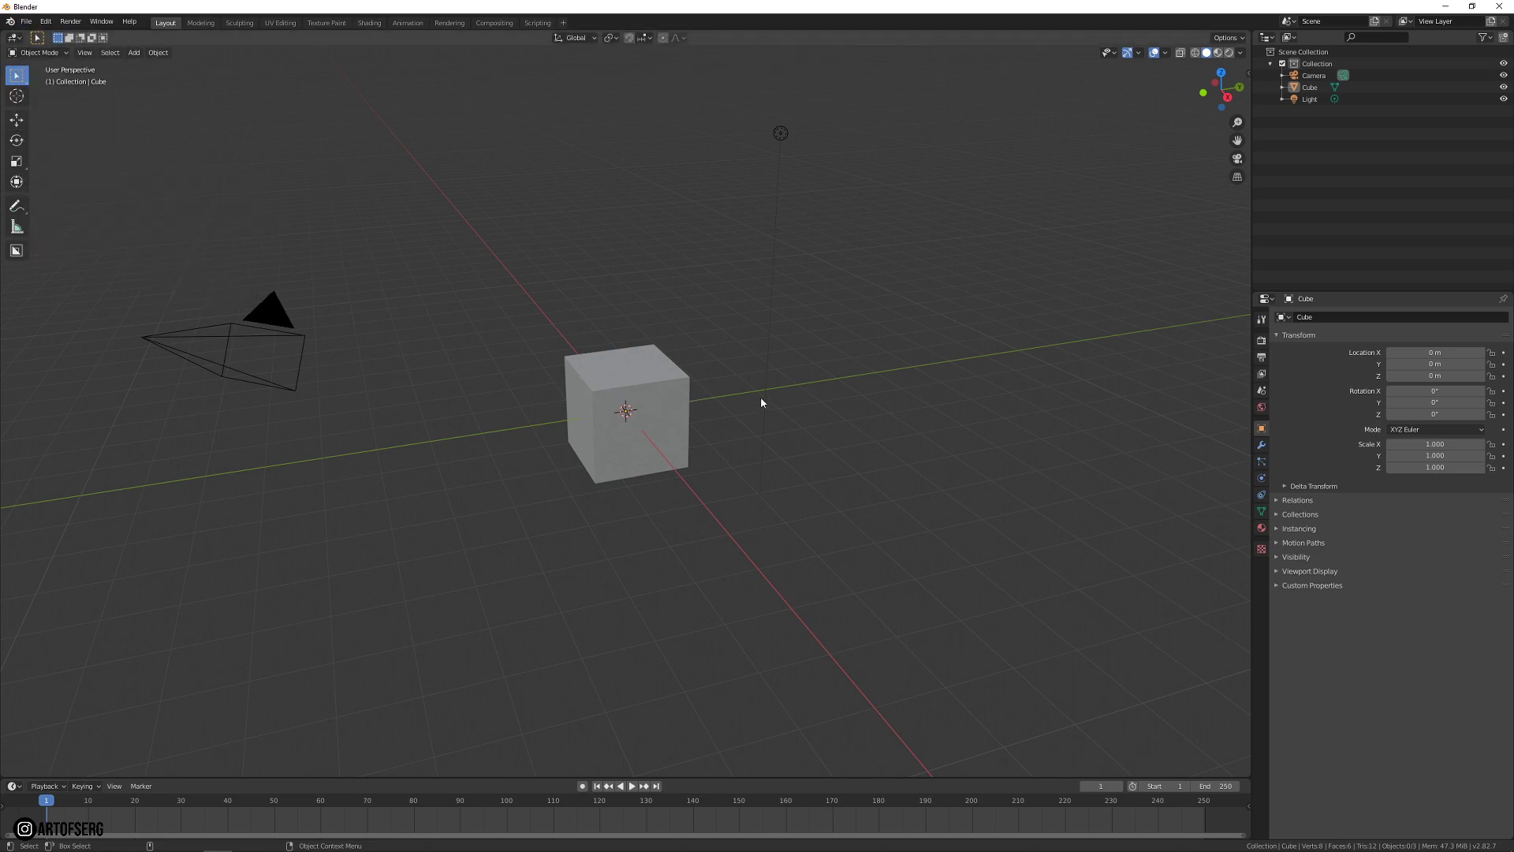
pyautogui.moveTo(750, 399); pyautogui.dragTo(737, 433, button='middle')
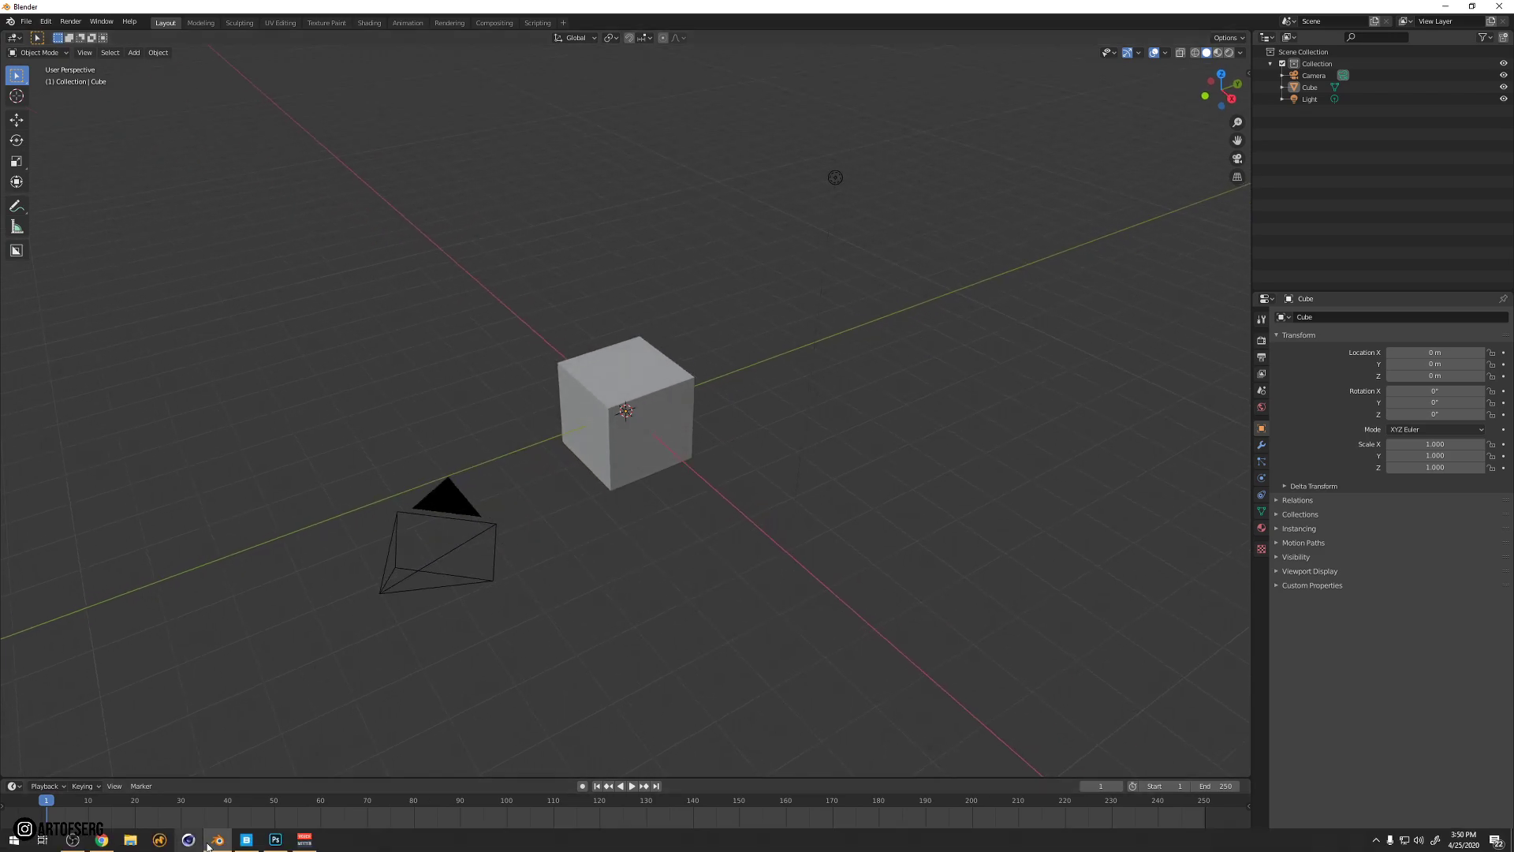
# - Switch to Quixel Bridge and review the DCC/Engine choices in its settings, leaving Blender selected
pyautogui.click(246, 839)
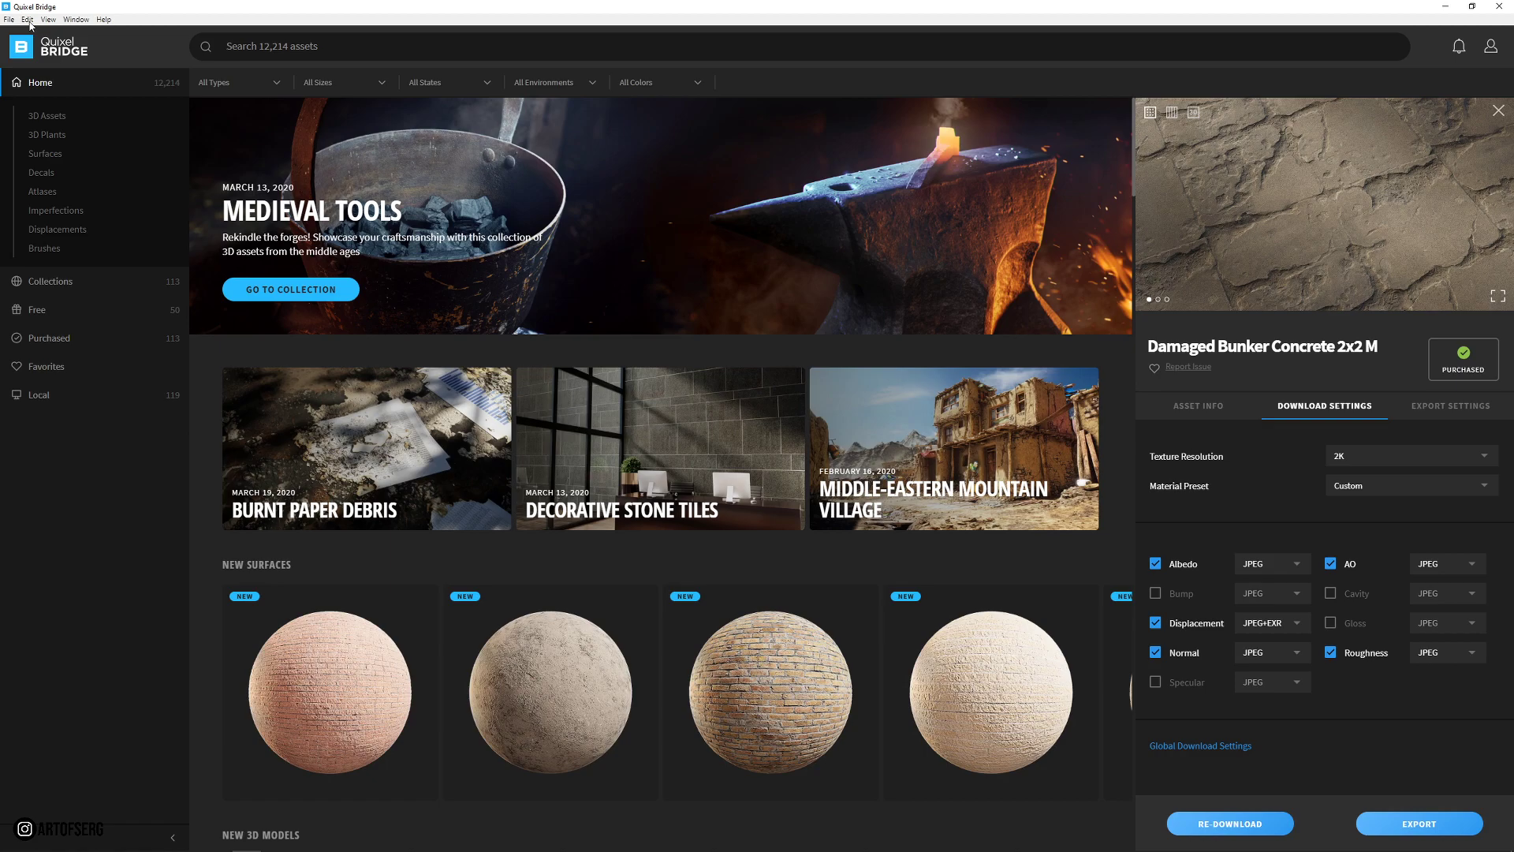
pyautogui.click(28, 20)
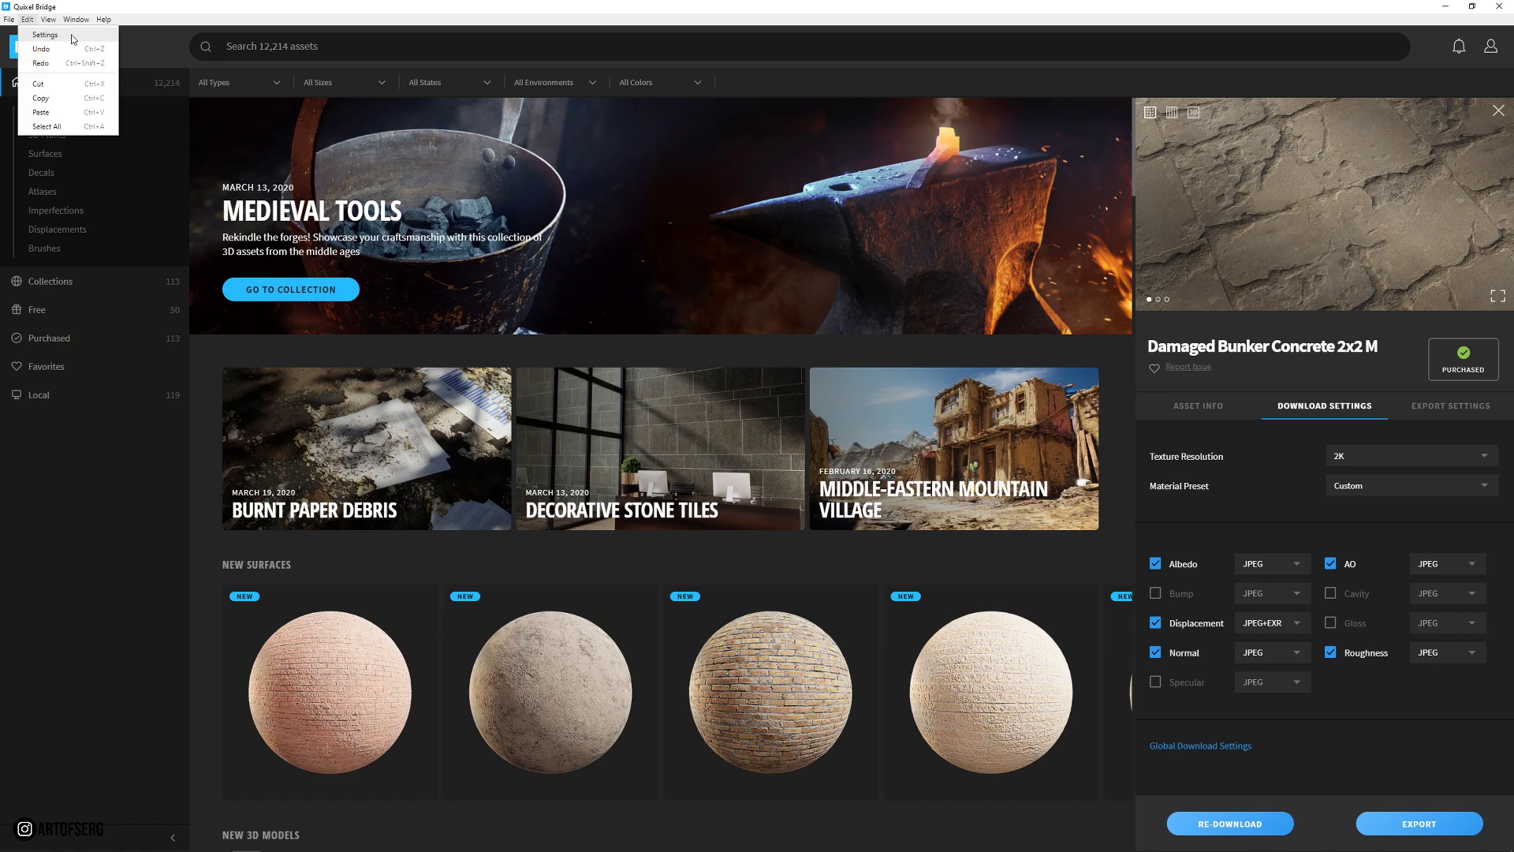
pyautogui.click(45, 35)
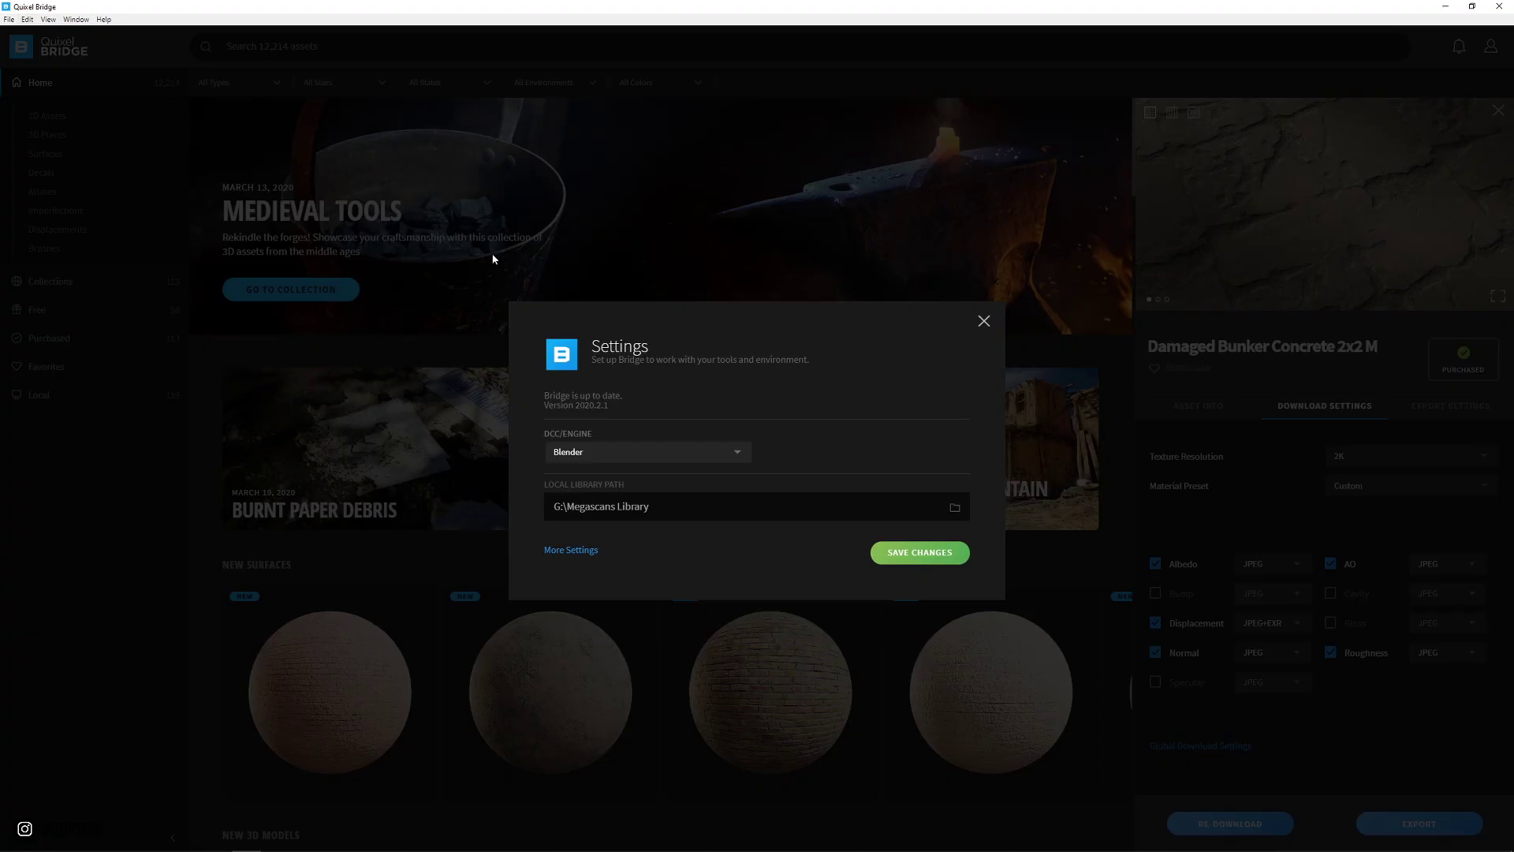
pyautogui.click(707, 453)
pyautogui.scroll(-2, 609, 517)
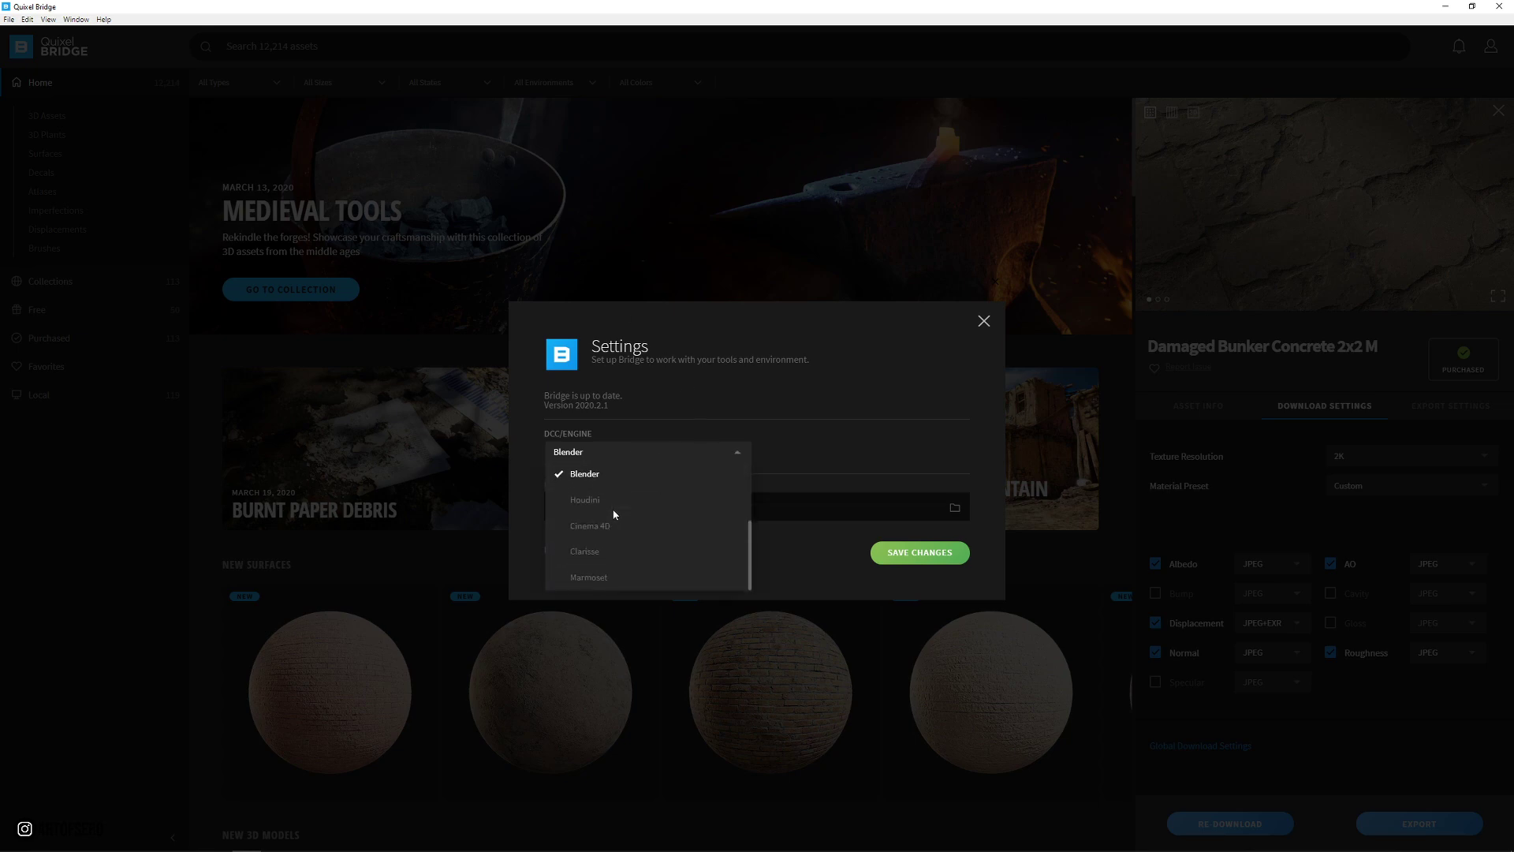
pyautogui.scroll(1, 612, 514)
pyautogui.scroll(-1, 623, 524)
pyautogui.click(1015, 456)
pyautogui.click(983, 321)
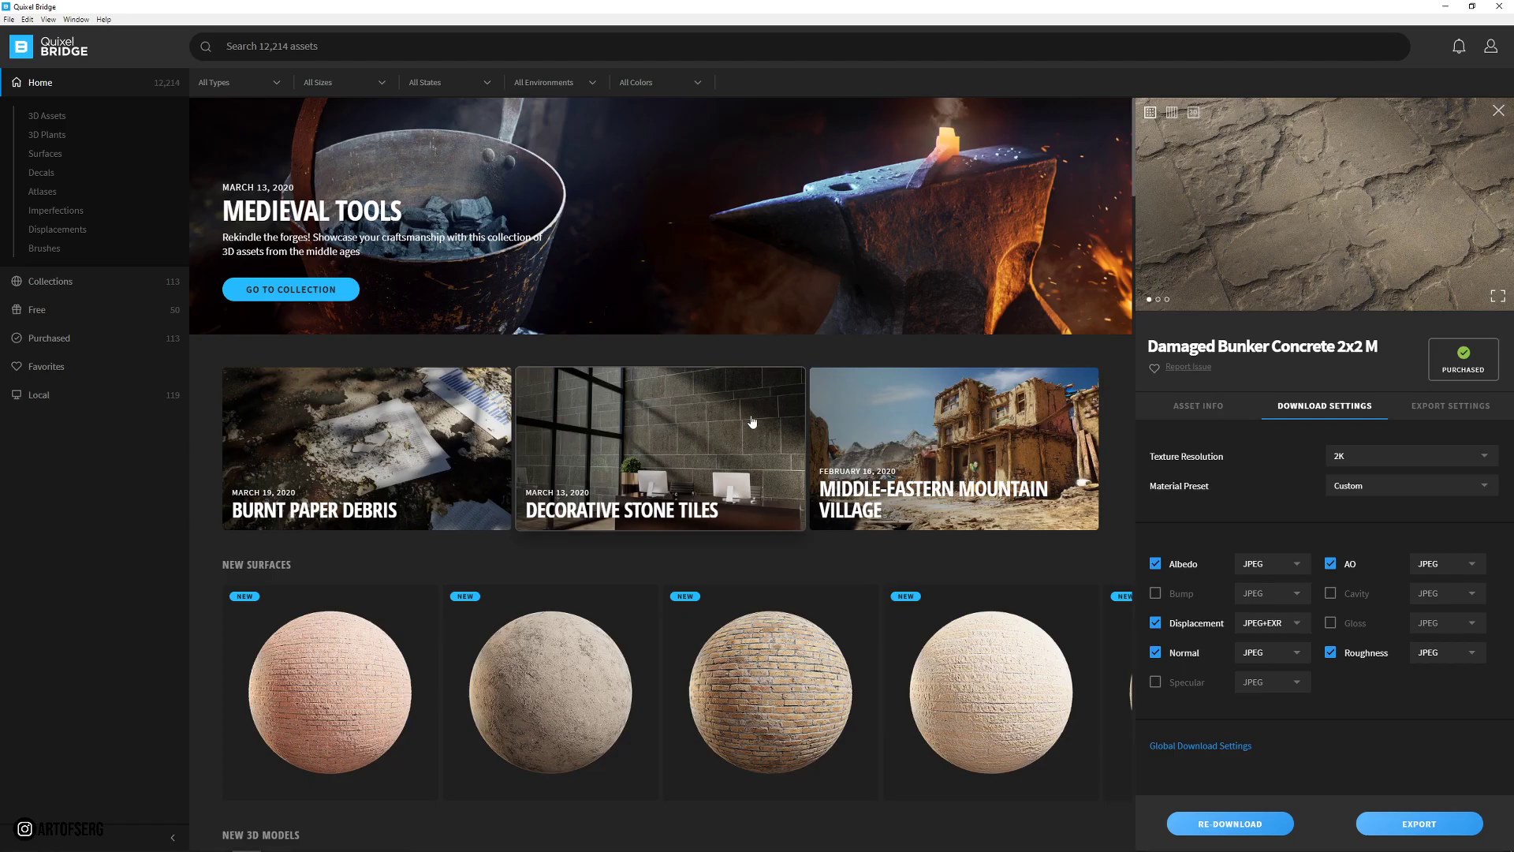
# - Browse the new assets on the home page, then show the locally stored Megascans assets and find the Rock Rough surface
pyautogui.scroll(-6, 724, 391)
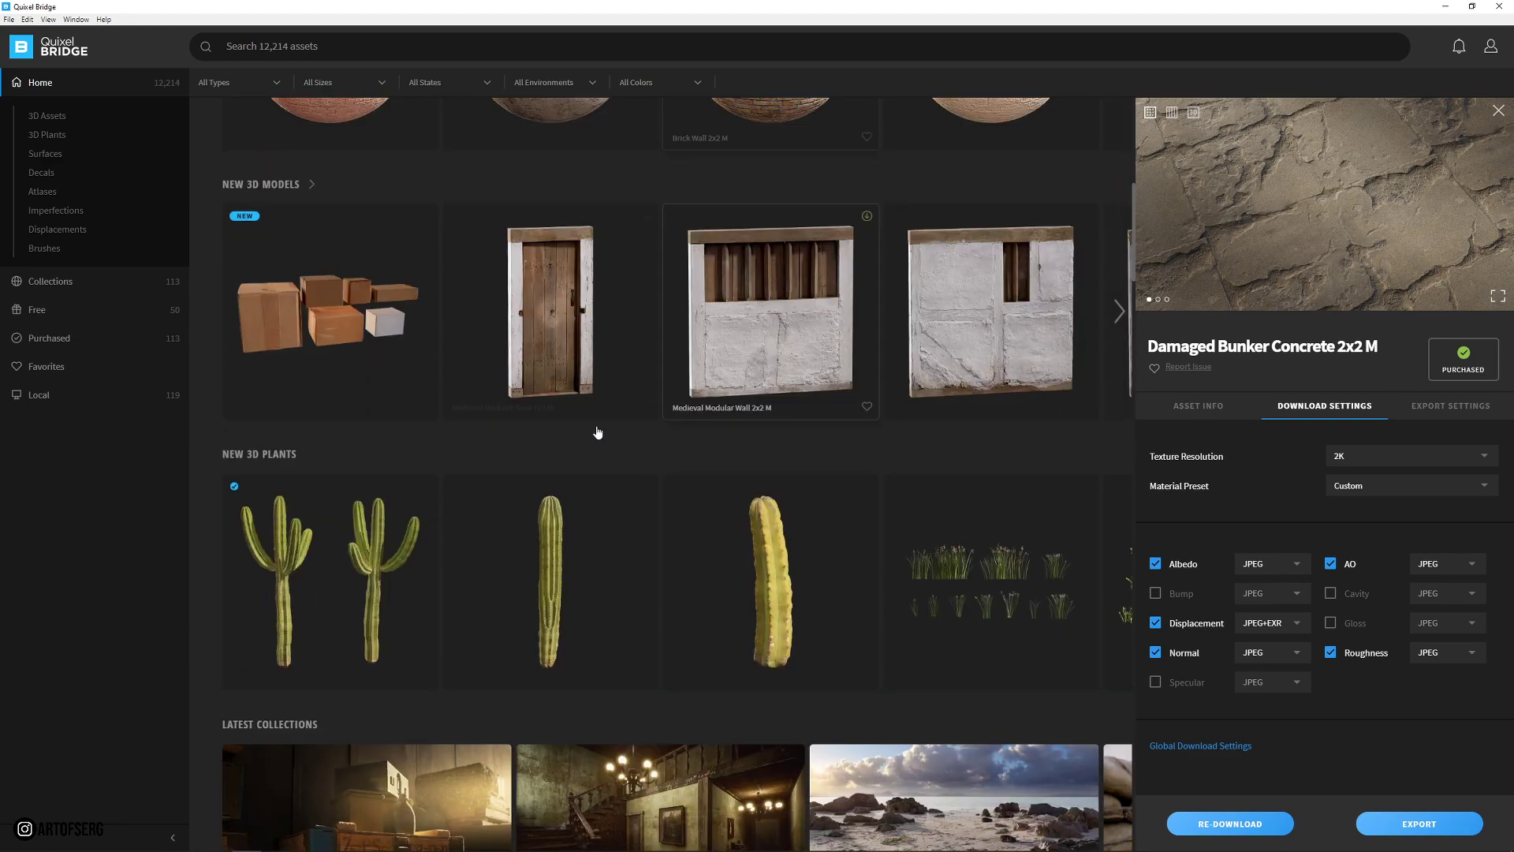
pyautogui.scroll(4, 659, 392)
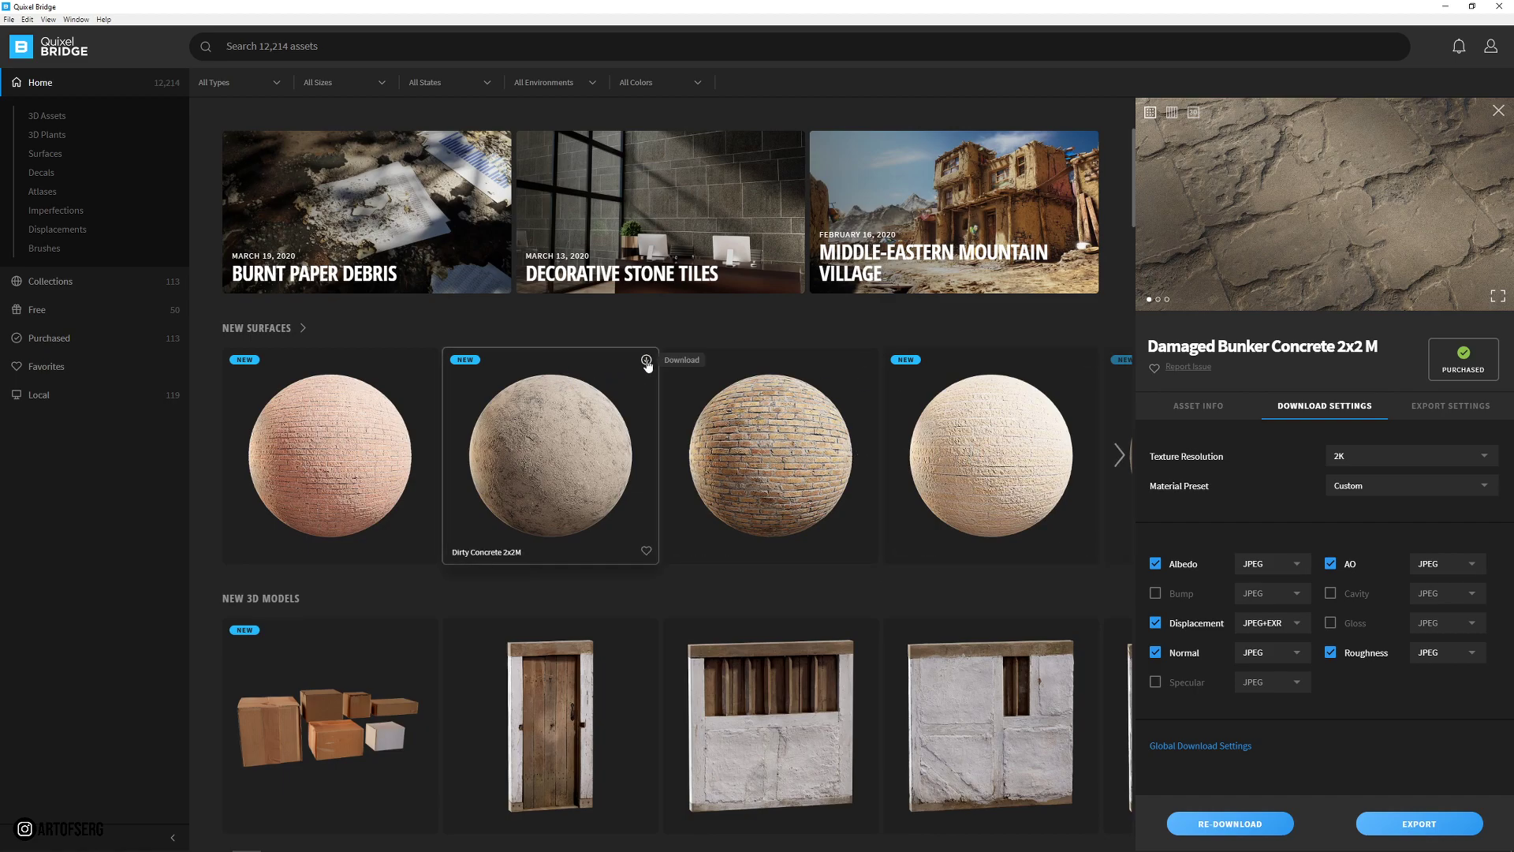
pyautogui.click(57, 397)
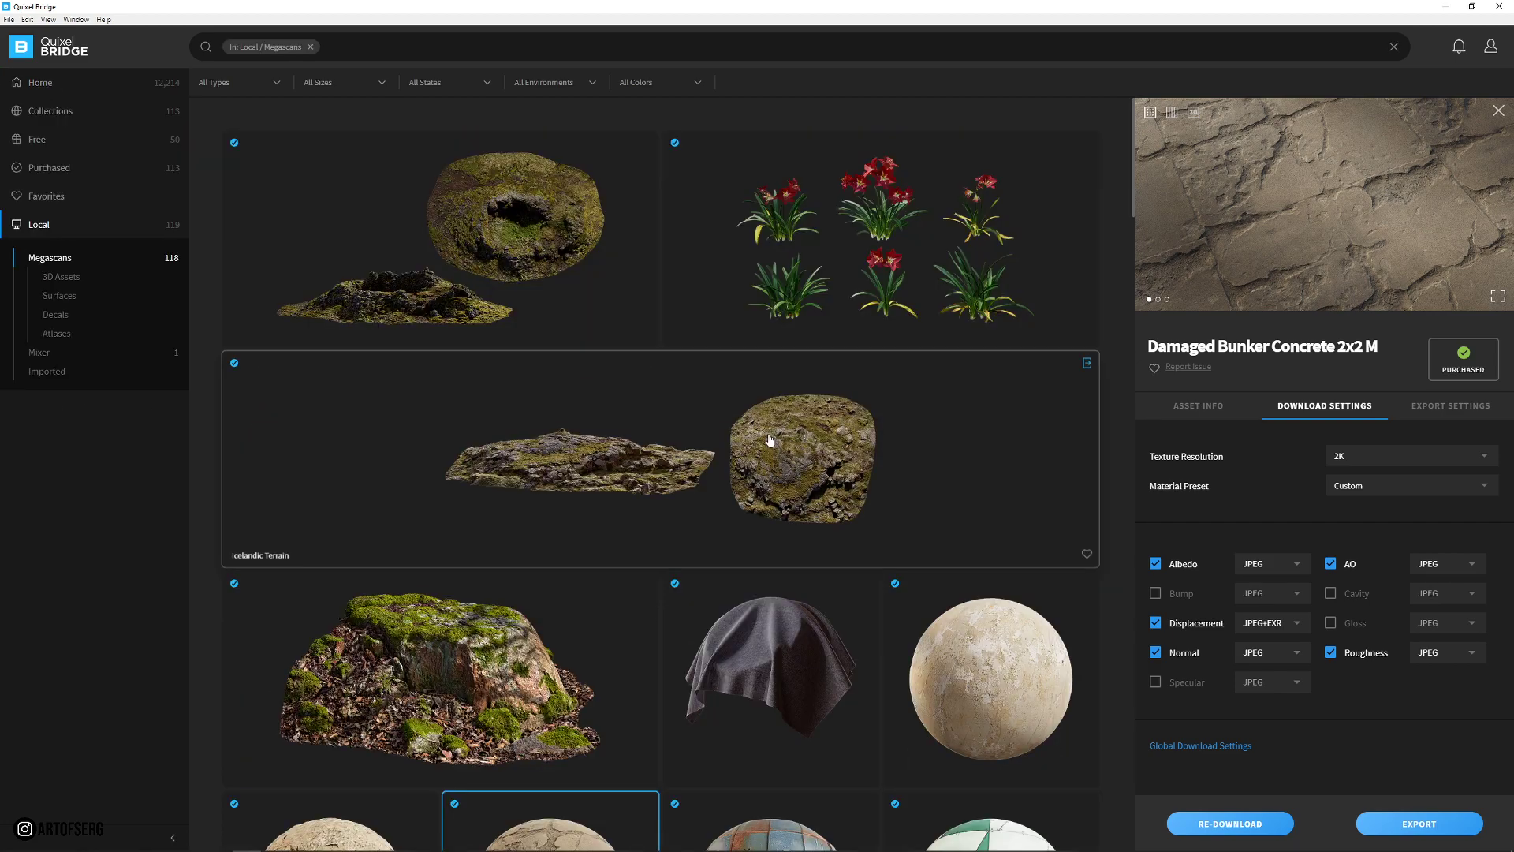
pyautogui.scroll(-6, 520, 392)
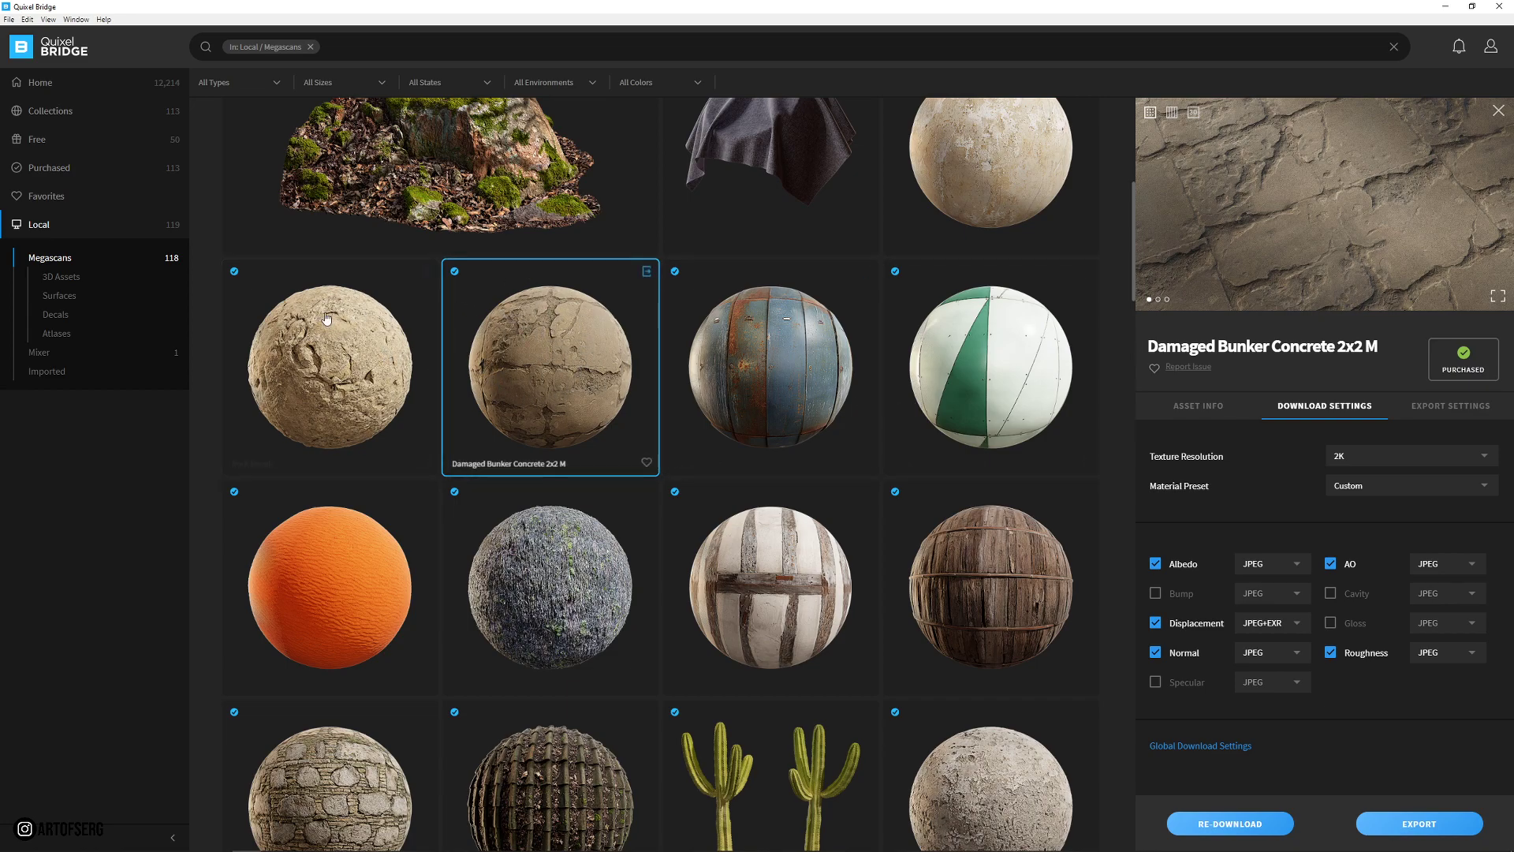
pyautogui.scroll(-2, 423, 284)
pyautogui.scroll(1, 372, 298)
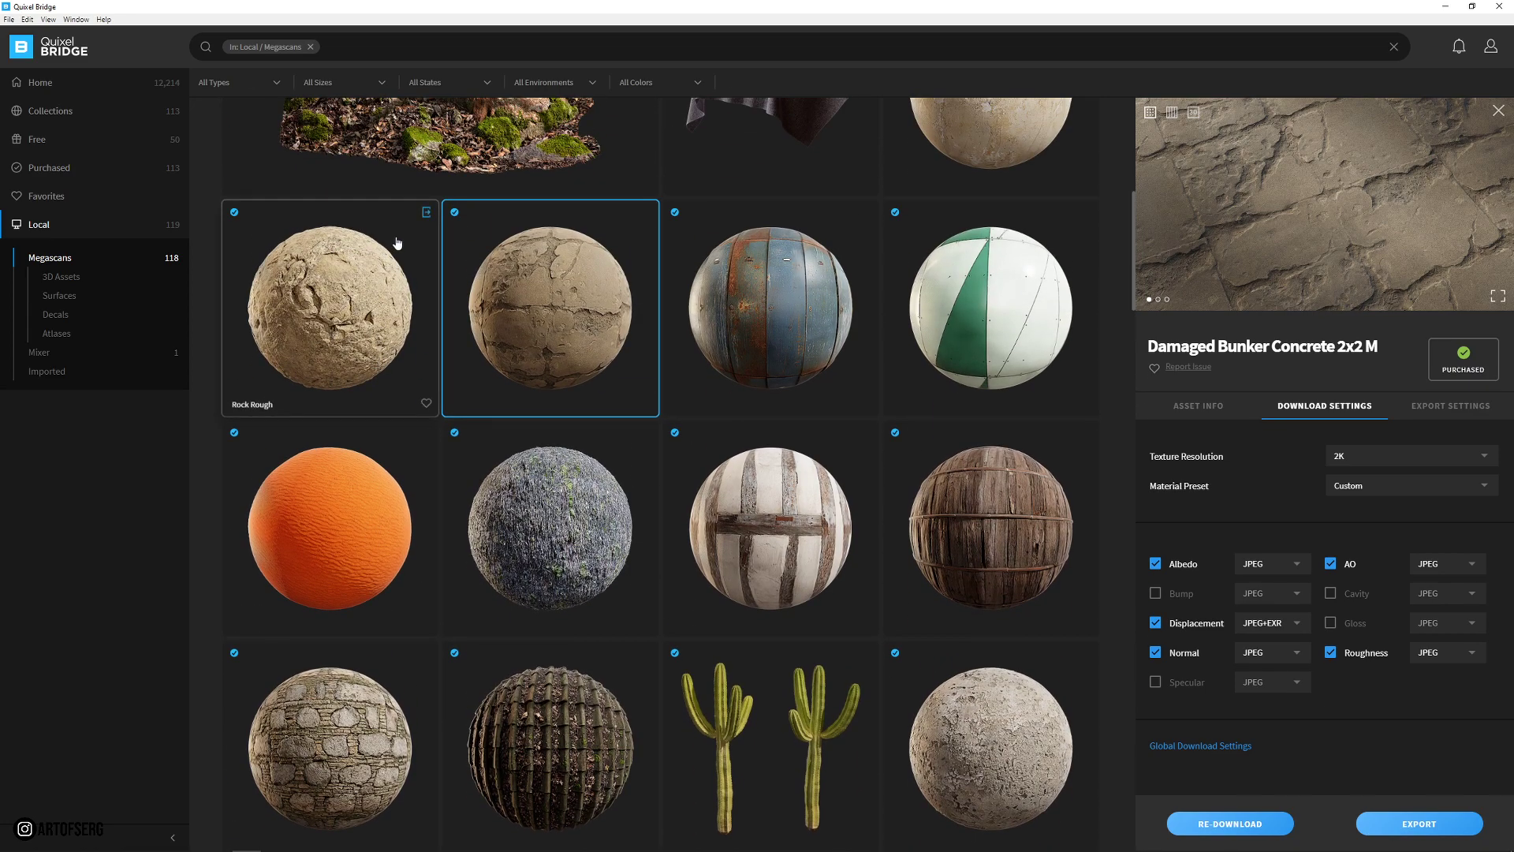
# - Compare the texture resolution options offered for the Rock Rough and Damaged Bunker Concrete 2x2 M surfaces
pyautogui.click(356, 299)
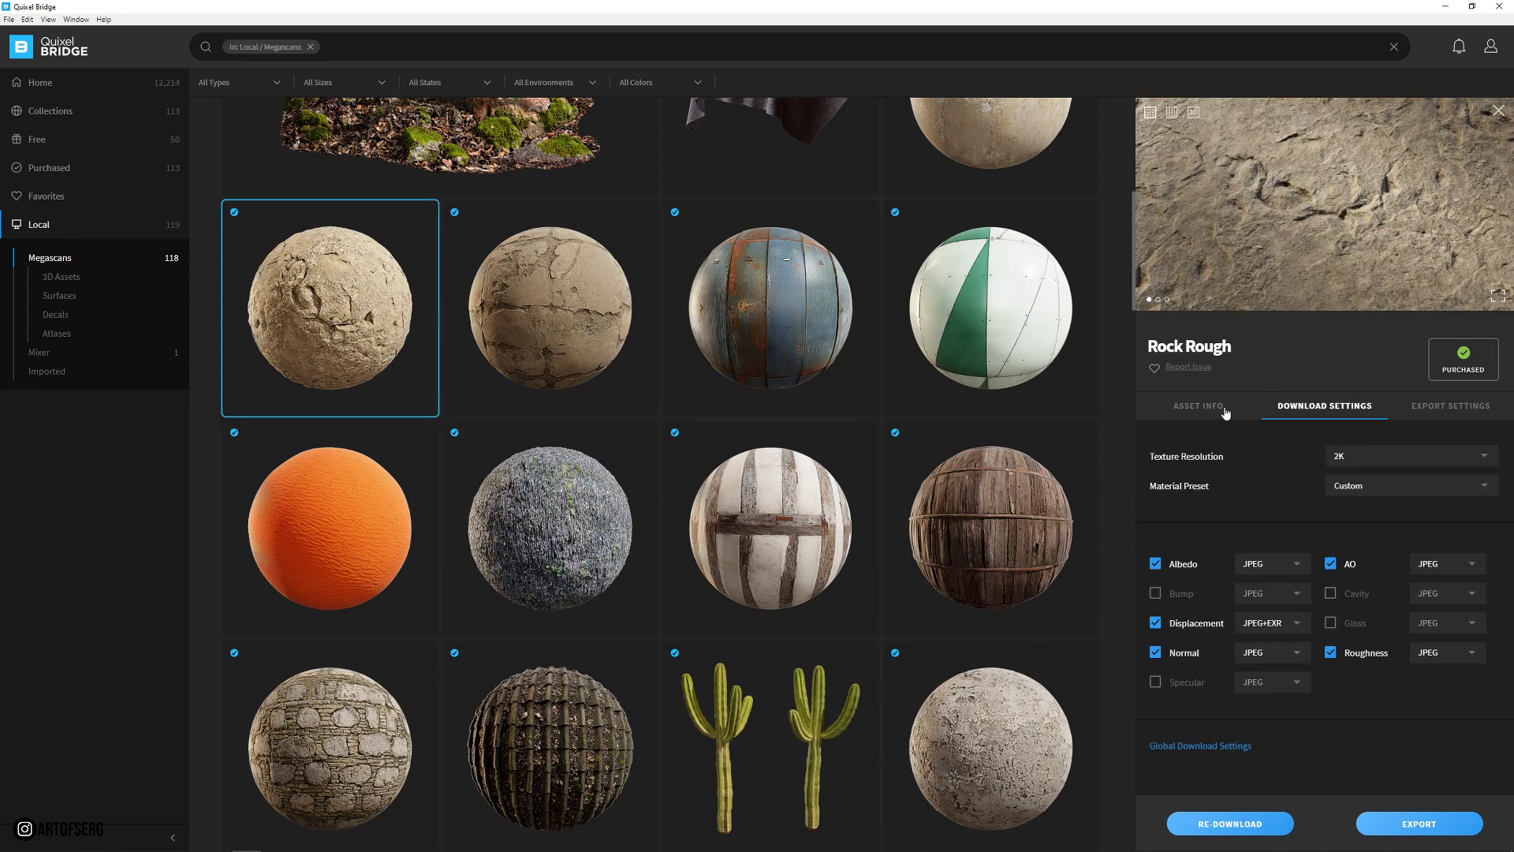
pyautogui.click(1366, 458)
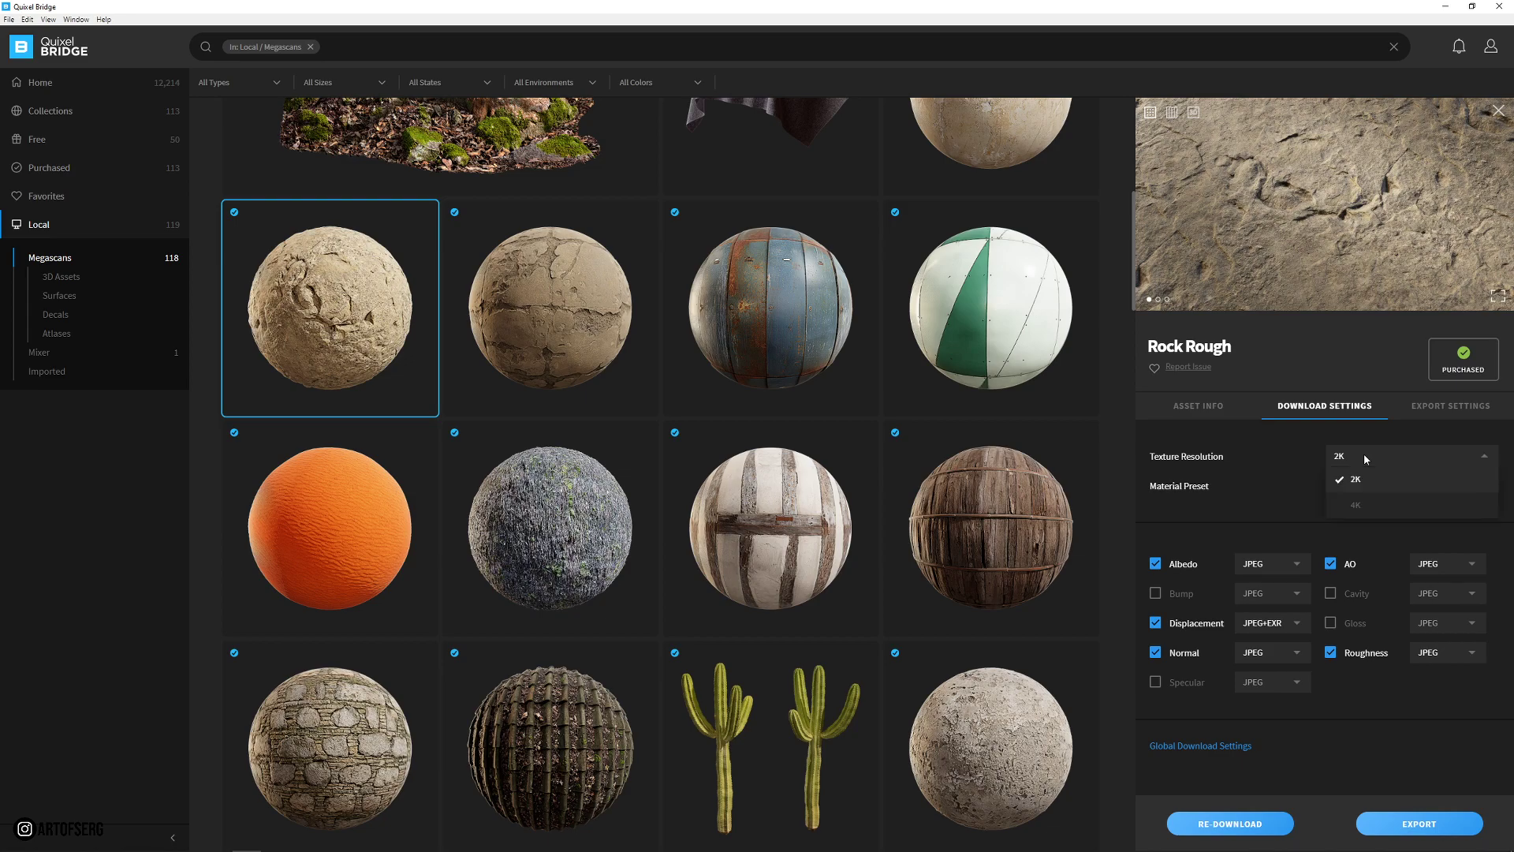
pyautogui.click(524, 310)
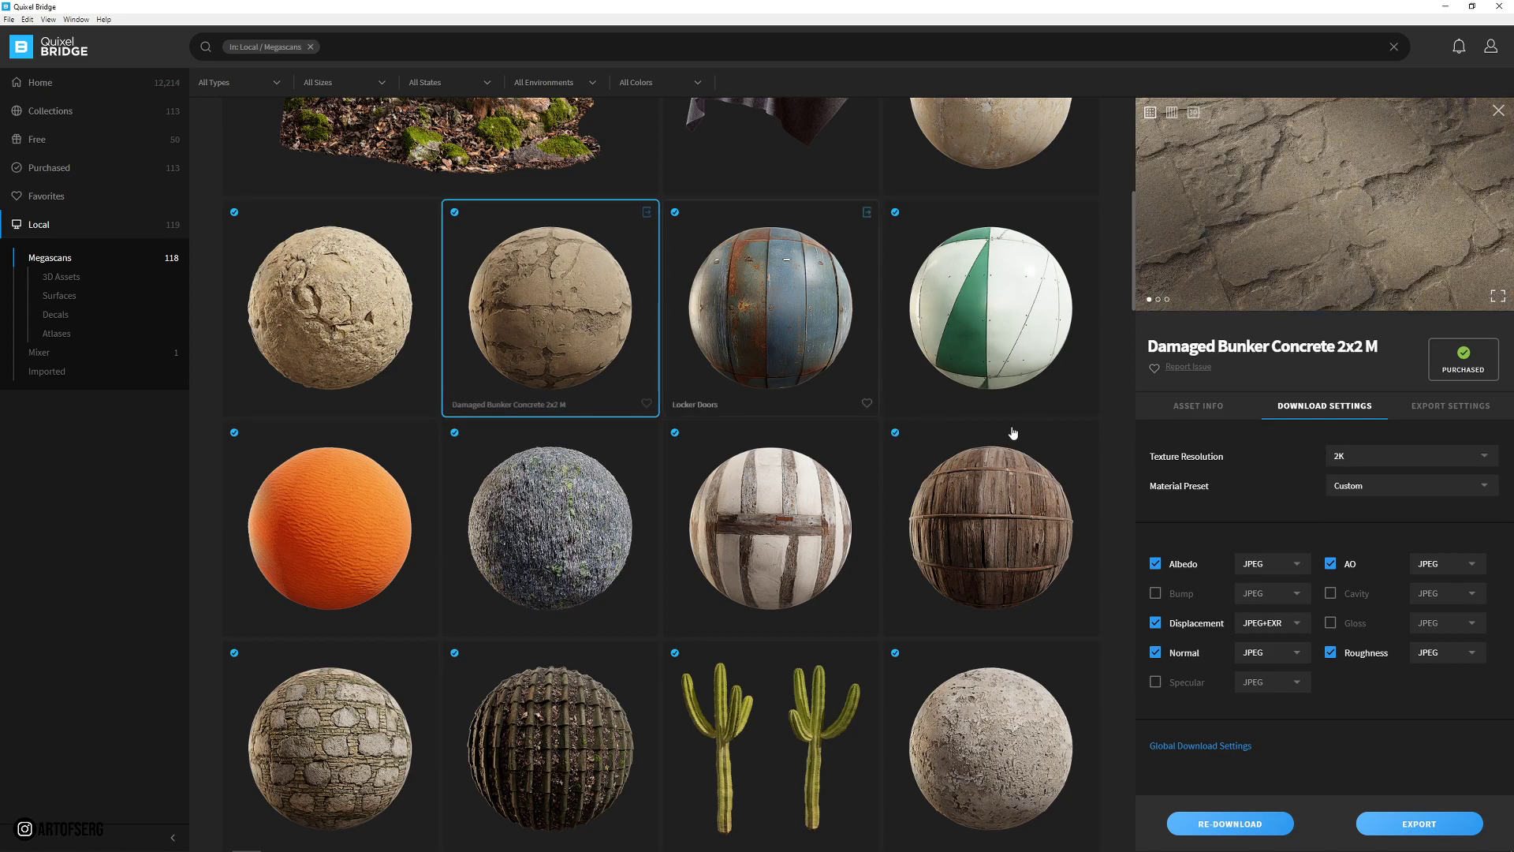
pyautogui.click(1344, 464)
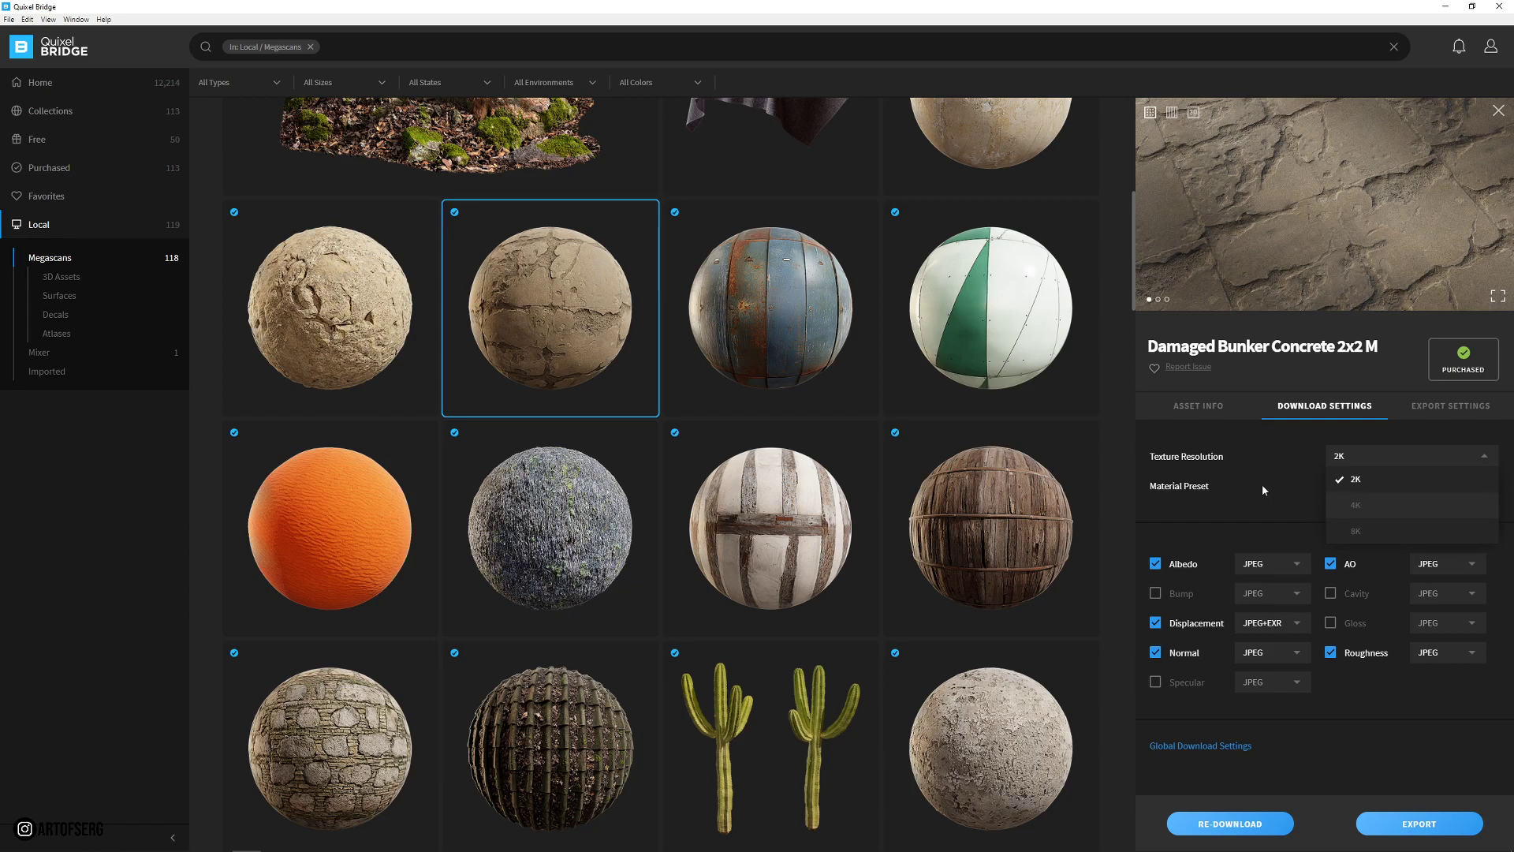
pyautogui.click(1361, 464)
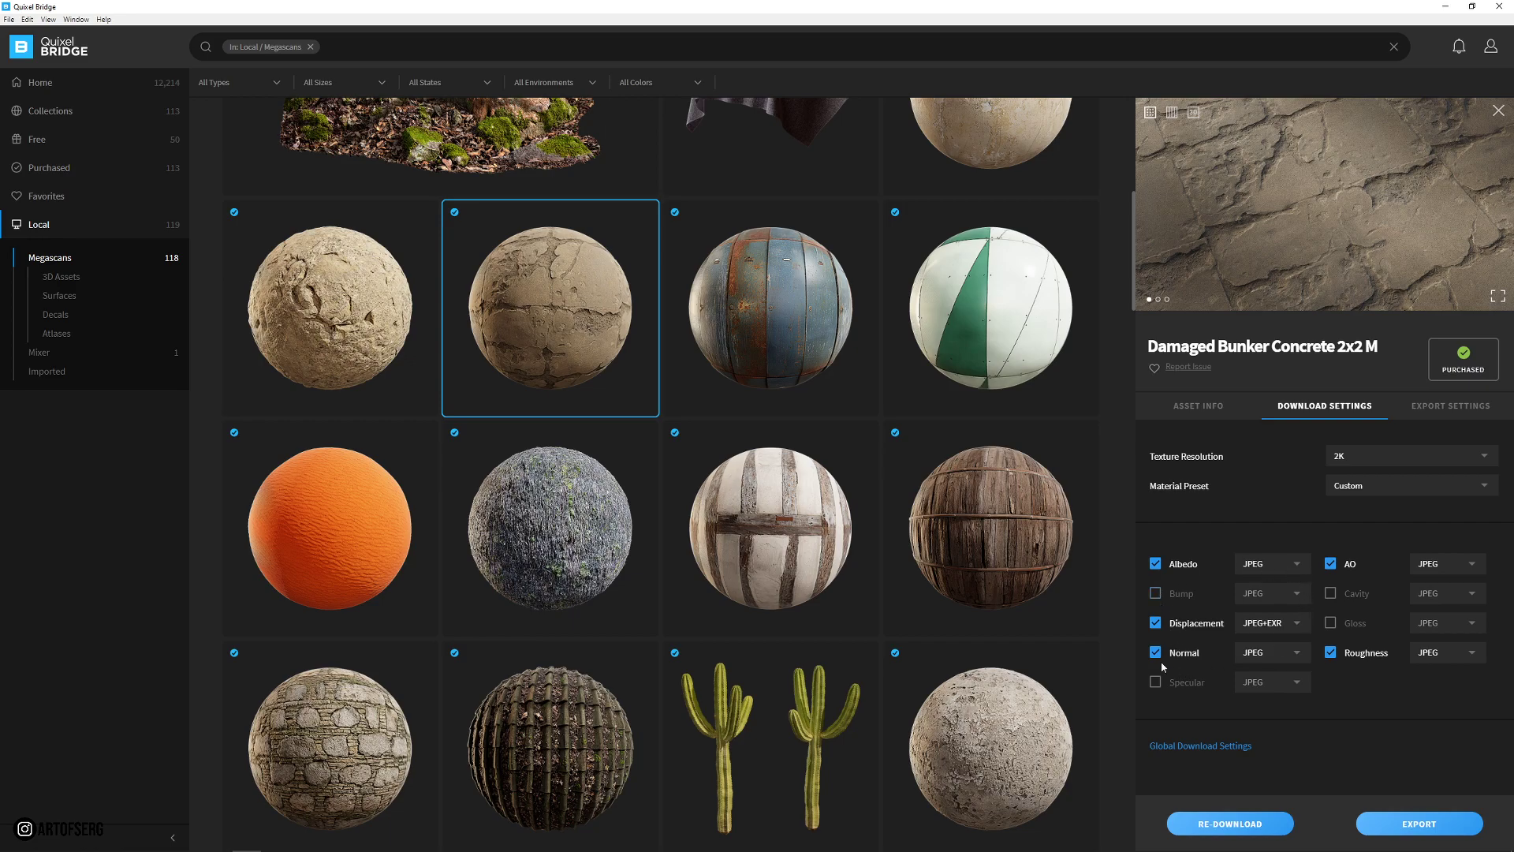
# - Include the Bump map in the download settings of Damaged Bunker Concrete 2x2 M
pyautogui.click(1155, 594)
pyautogui.click(1154, 594)
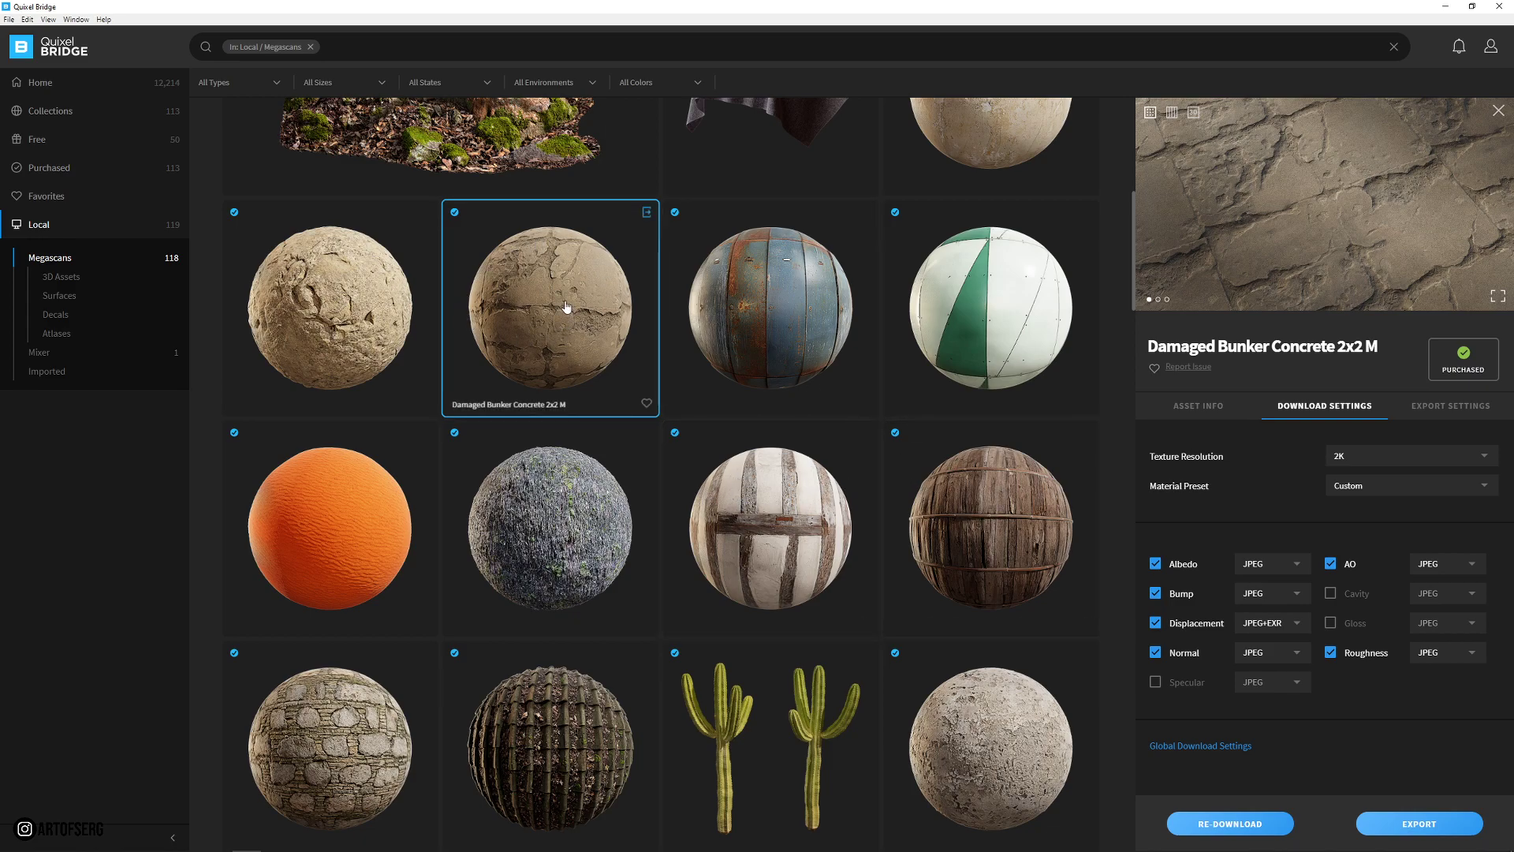
# - Export the Damaged Bunker Concrete 2x2 M surface from Bridge and switch to Blender
pyautogui.click(649, 213)
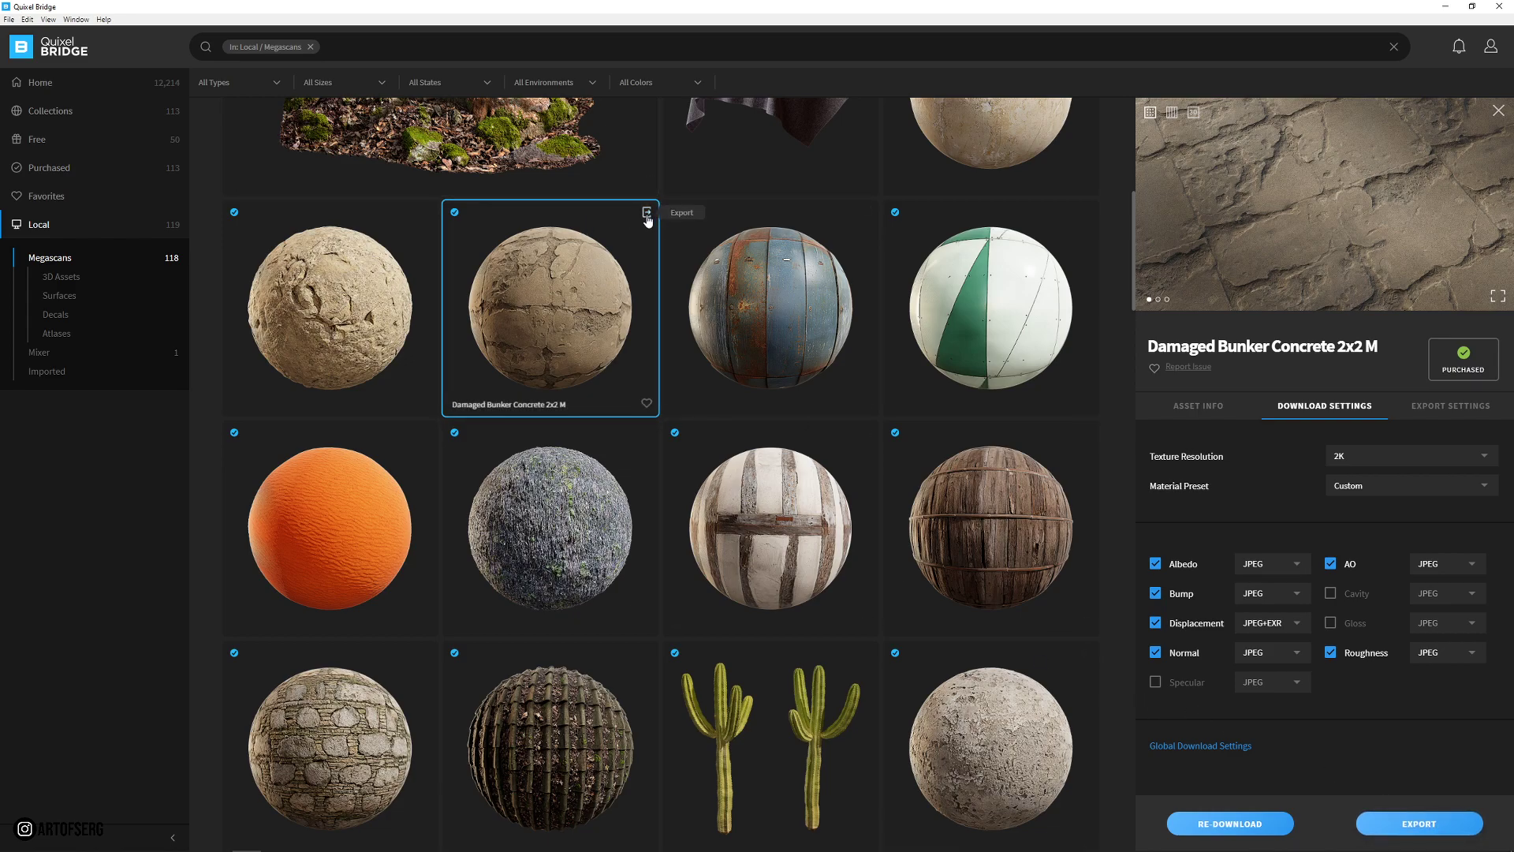
pyautogui.click(648, 218)
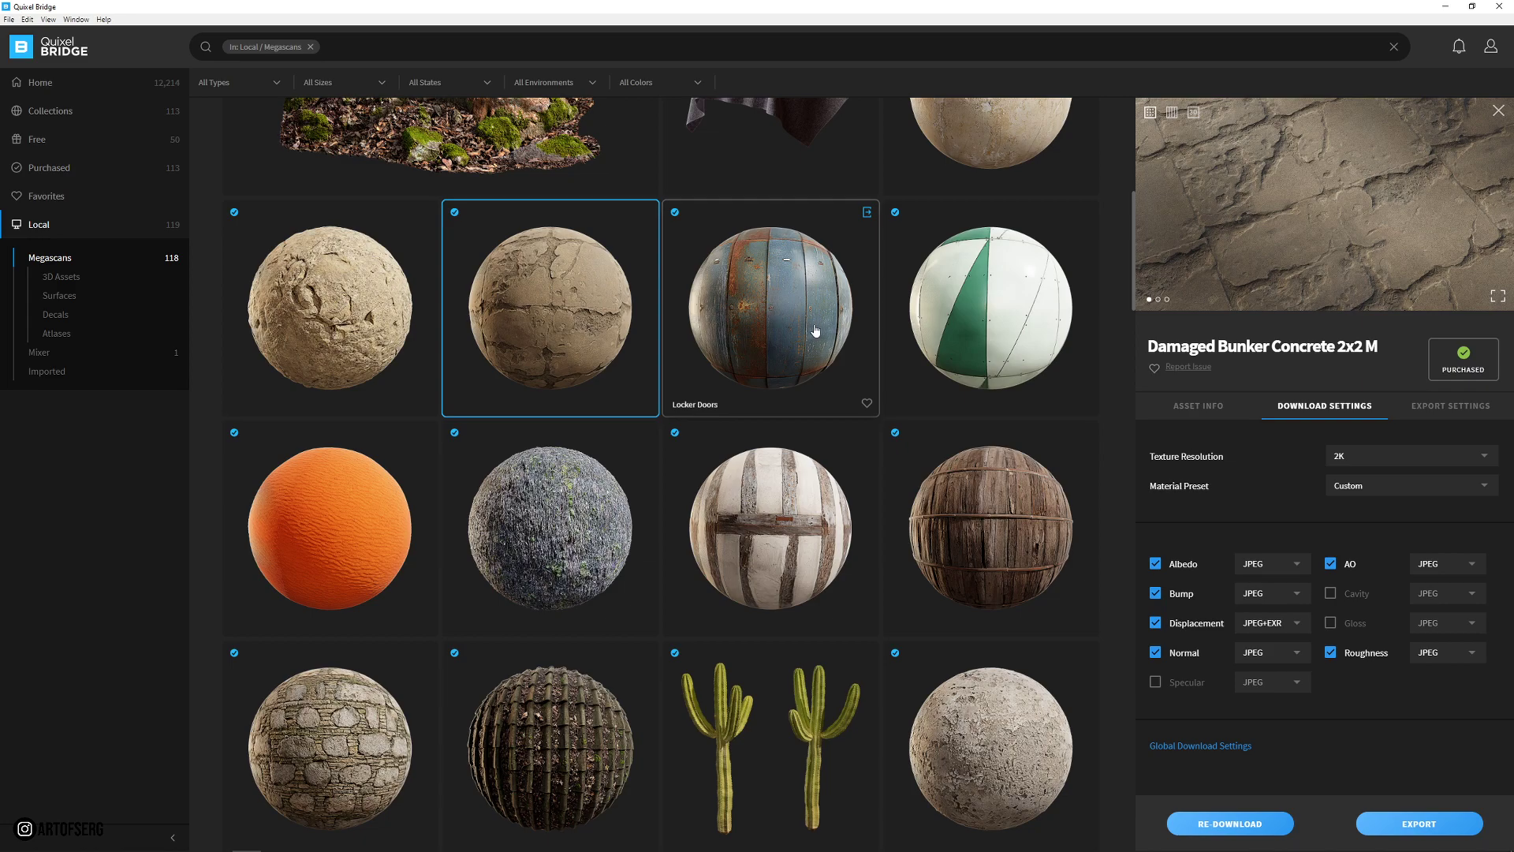
pyautogui.click(1446, 9)
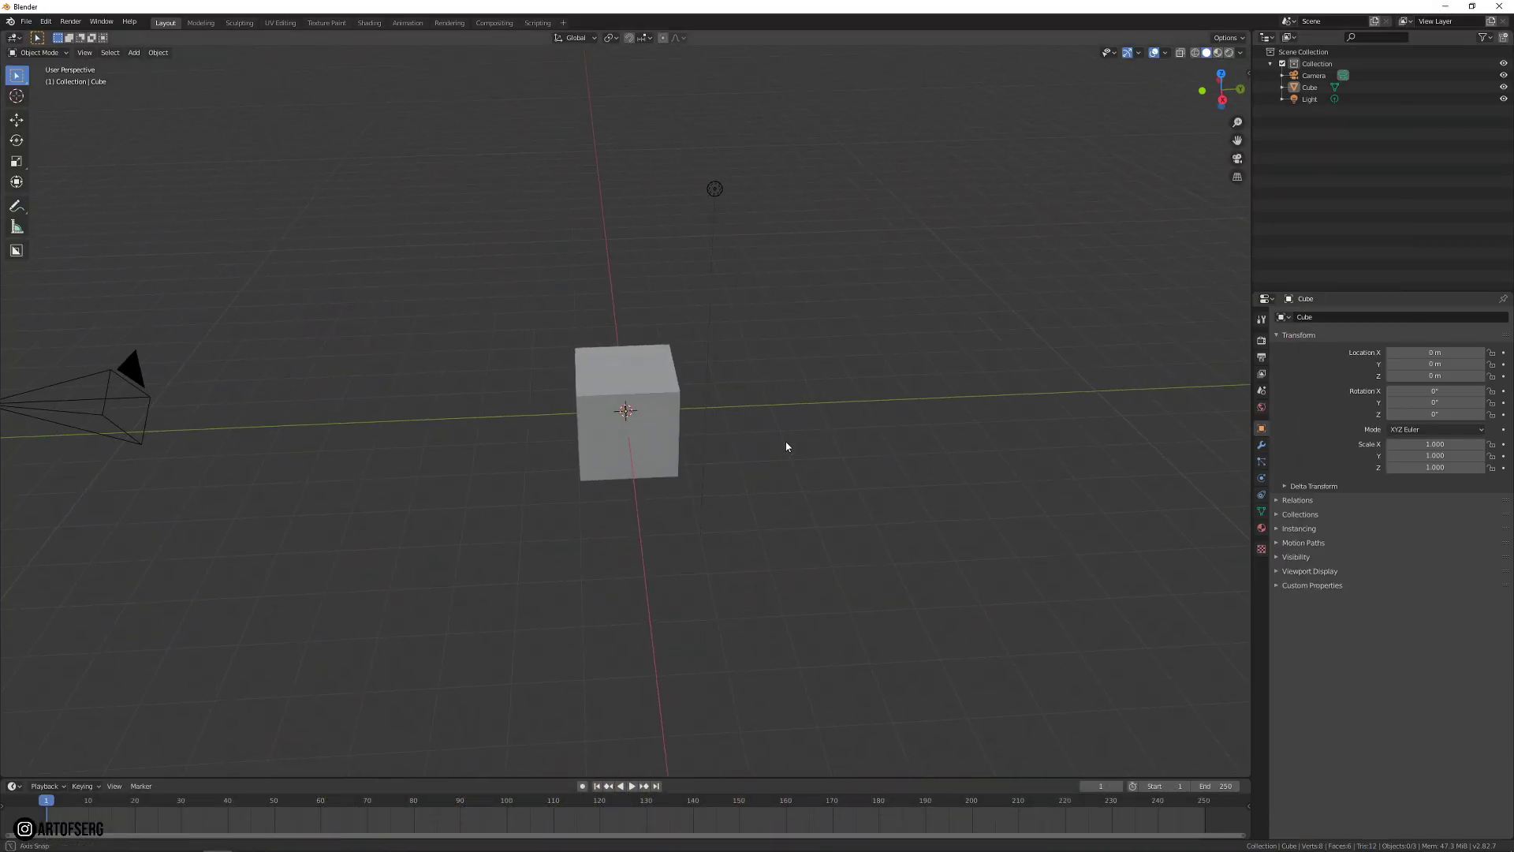
pyautogui.moveTo(787, 447)
pyautogui.mouseDown(button='middle')
pyautogui.moveTo(825, 439)
pyautogui.moveTo(815, 446)
pyautogui.mouseUp(button='middle')
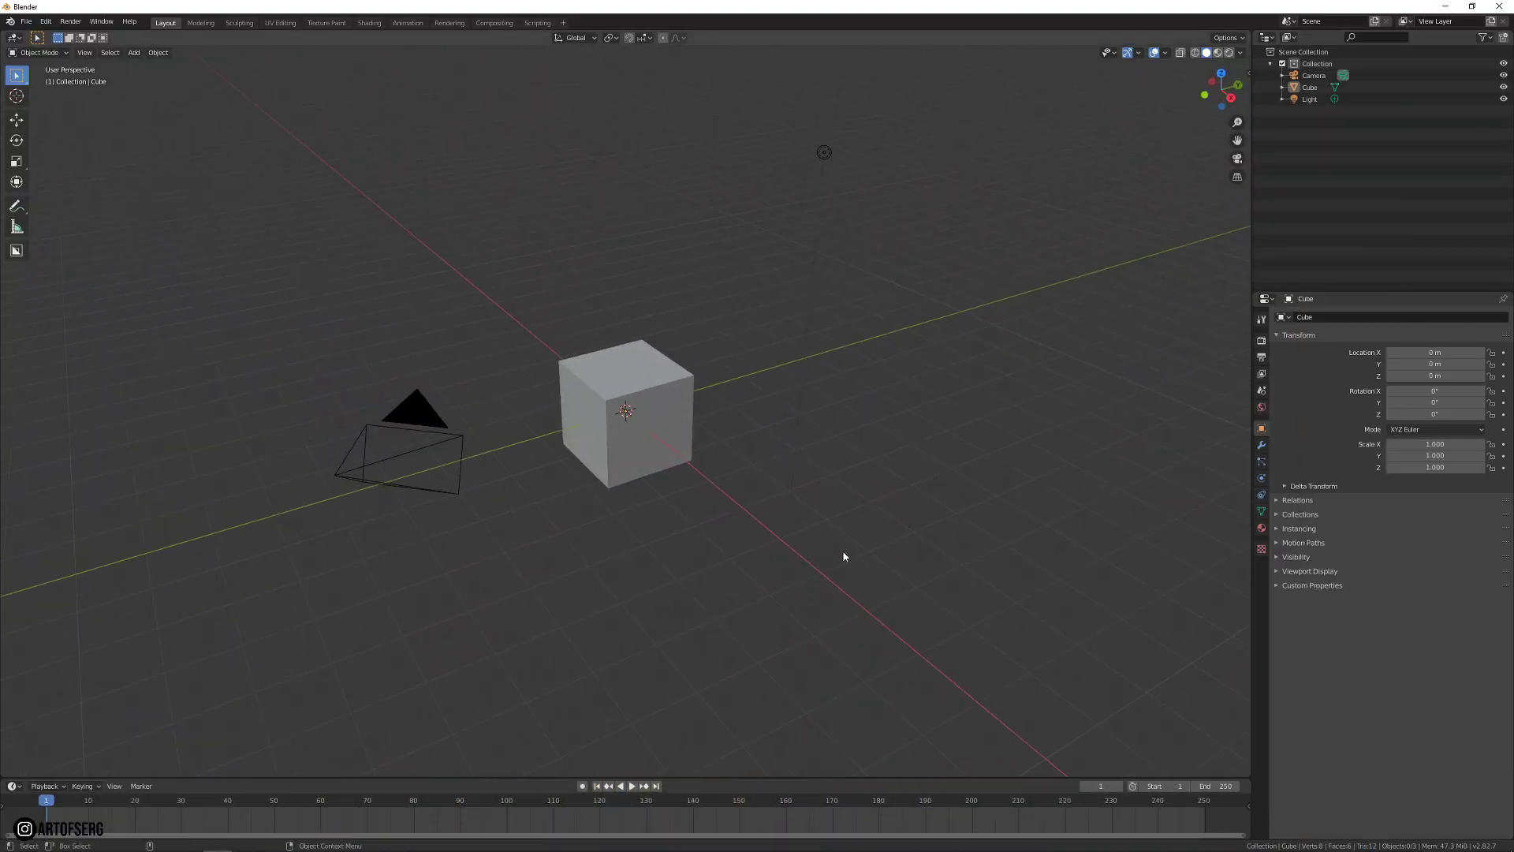
# - Add a mesh plane at the scene origin and scale it up uniformly to about 9.7
pyautogui.click(655, 447)
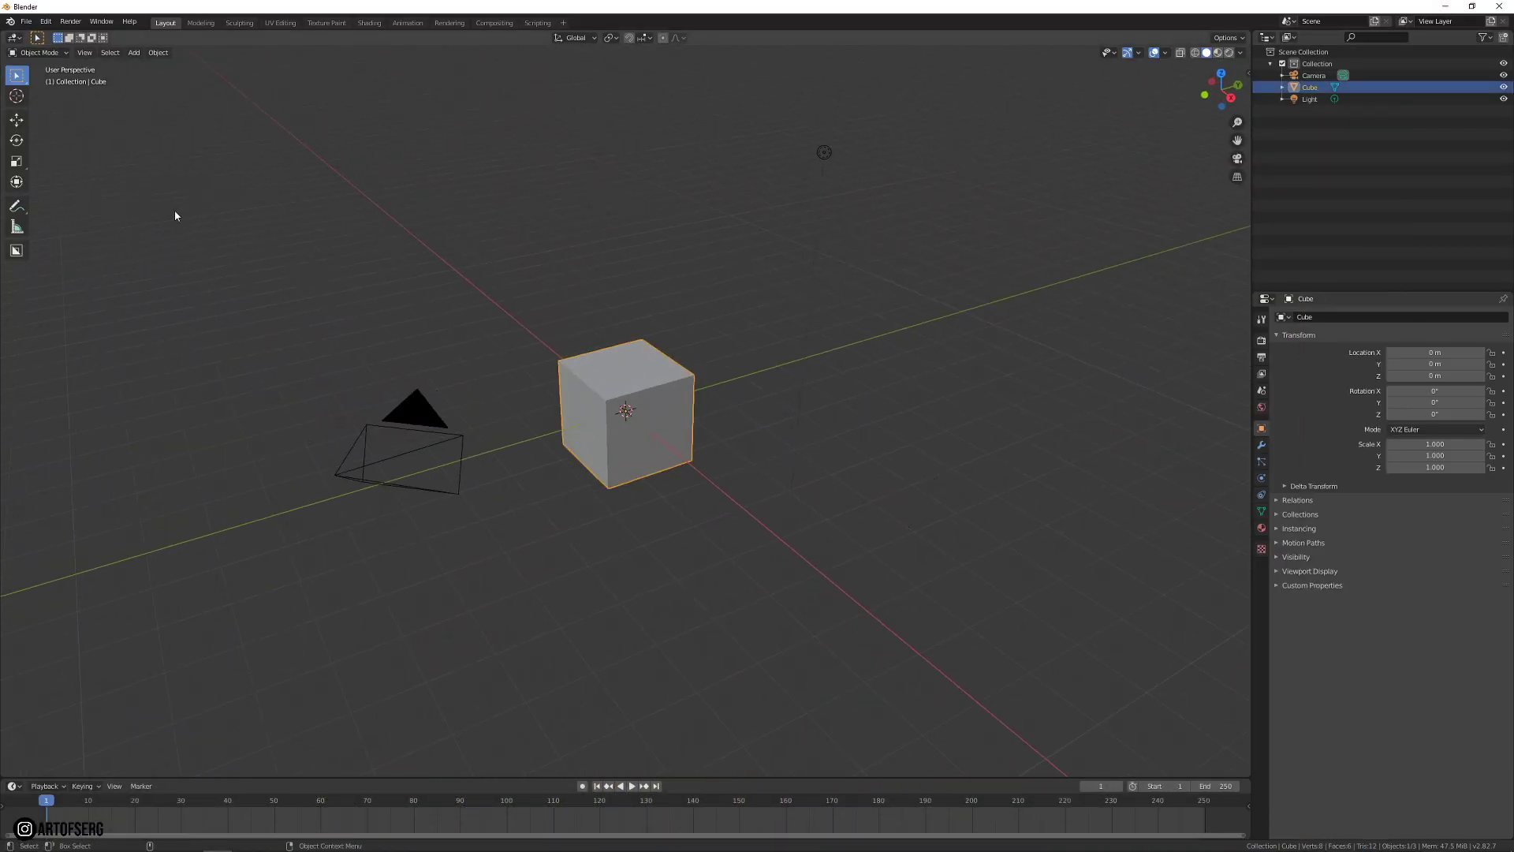
pyautogui.click(160, 53)
pyautogui.moveTo(208, 71)
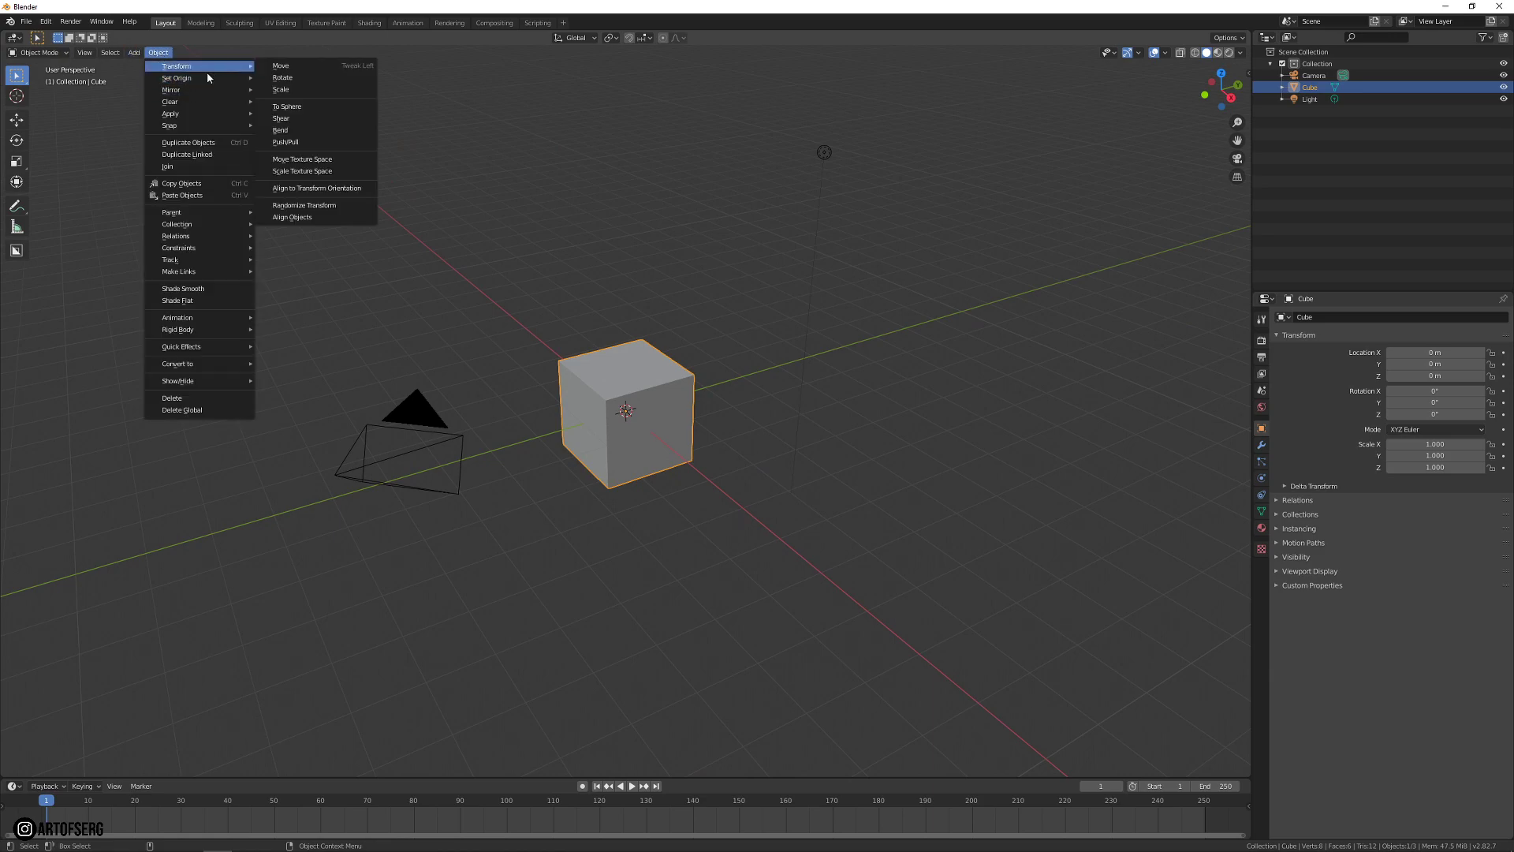
pyautogui.click(134, 53)
pyautogui.moveTo(161, 70)
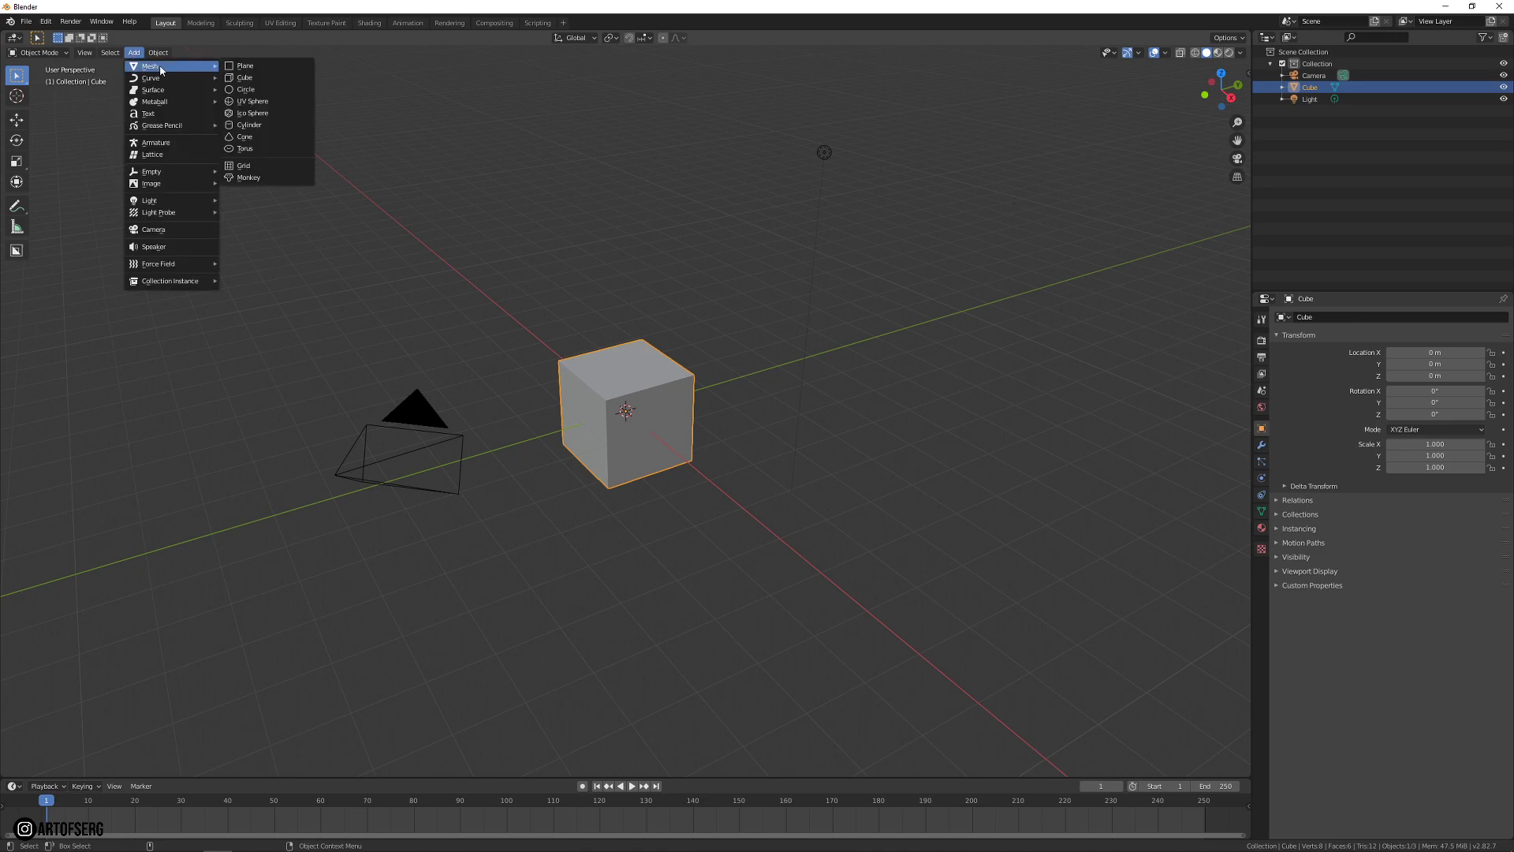
pyautogui.click(244, 65)
pyautogui.hotkey('shift', 'space')
pyautogui.press('s')
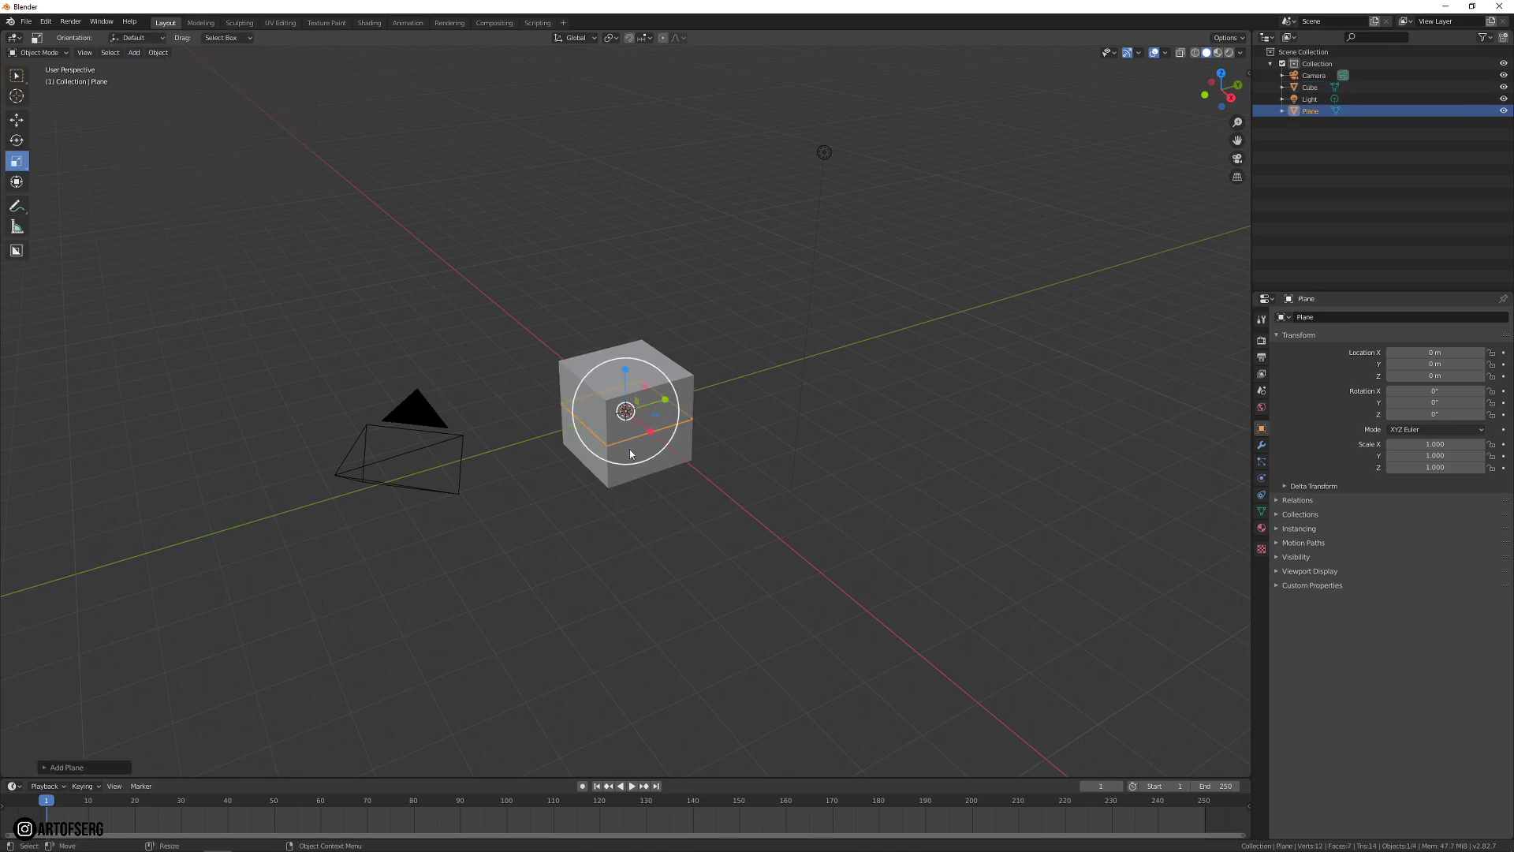
pyautogui.press('s')
pyautogui.click(722, 388)
# - Lower the plane about 0.92 m along the Z axis to the base of the cube, then deselect it
pyautogui.hotkey('shift', 'space')
pyautogui.press('g')
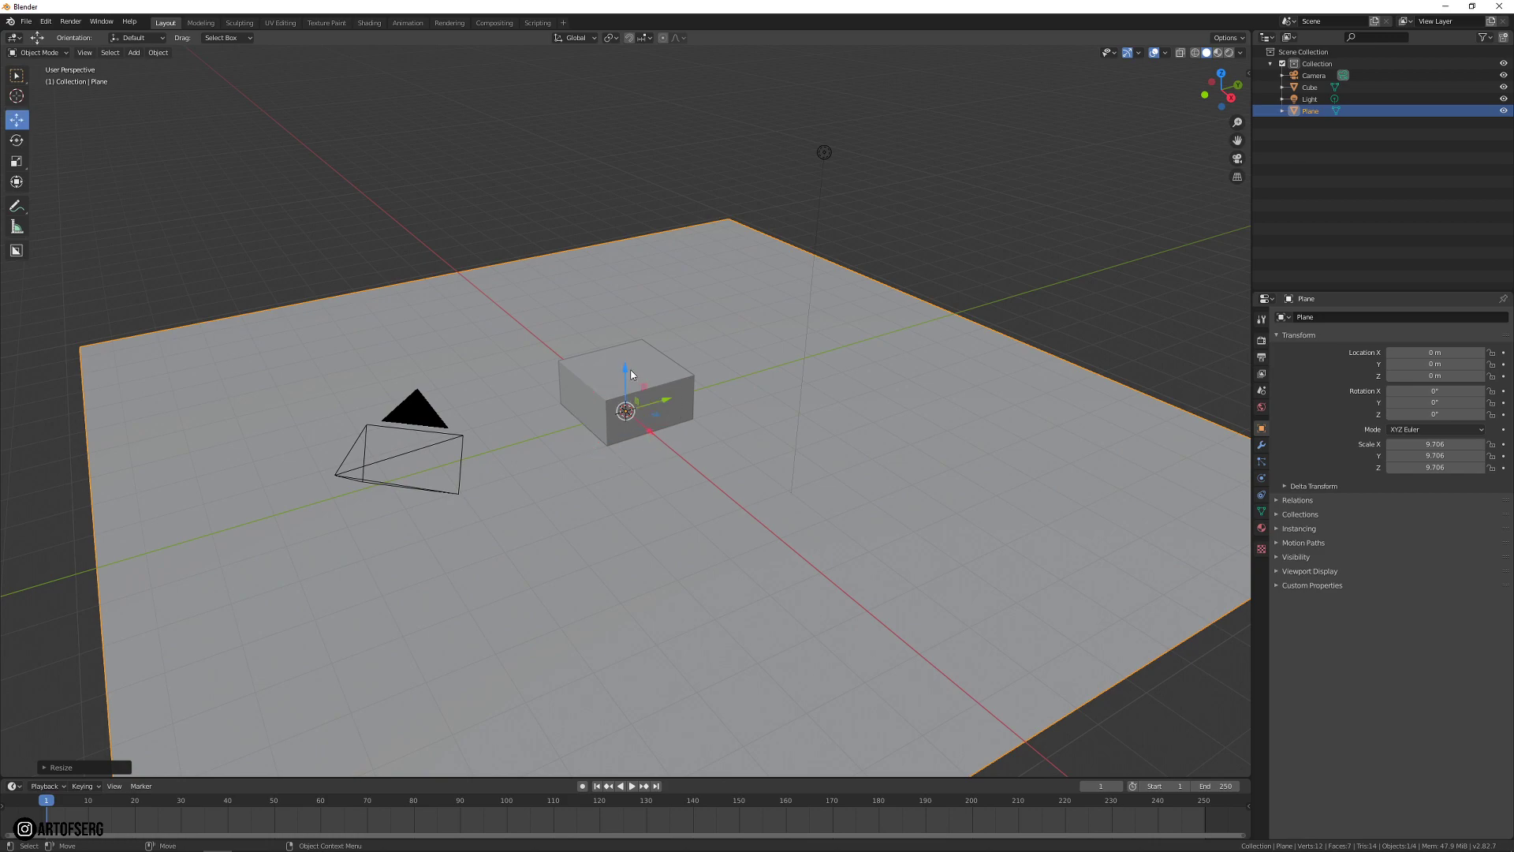
pyautogui.moveTo(626, 367); pyautogui.dragTo(622, 408)
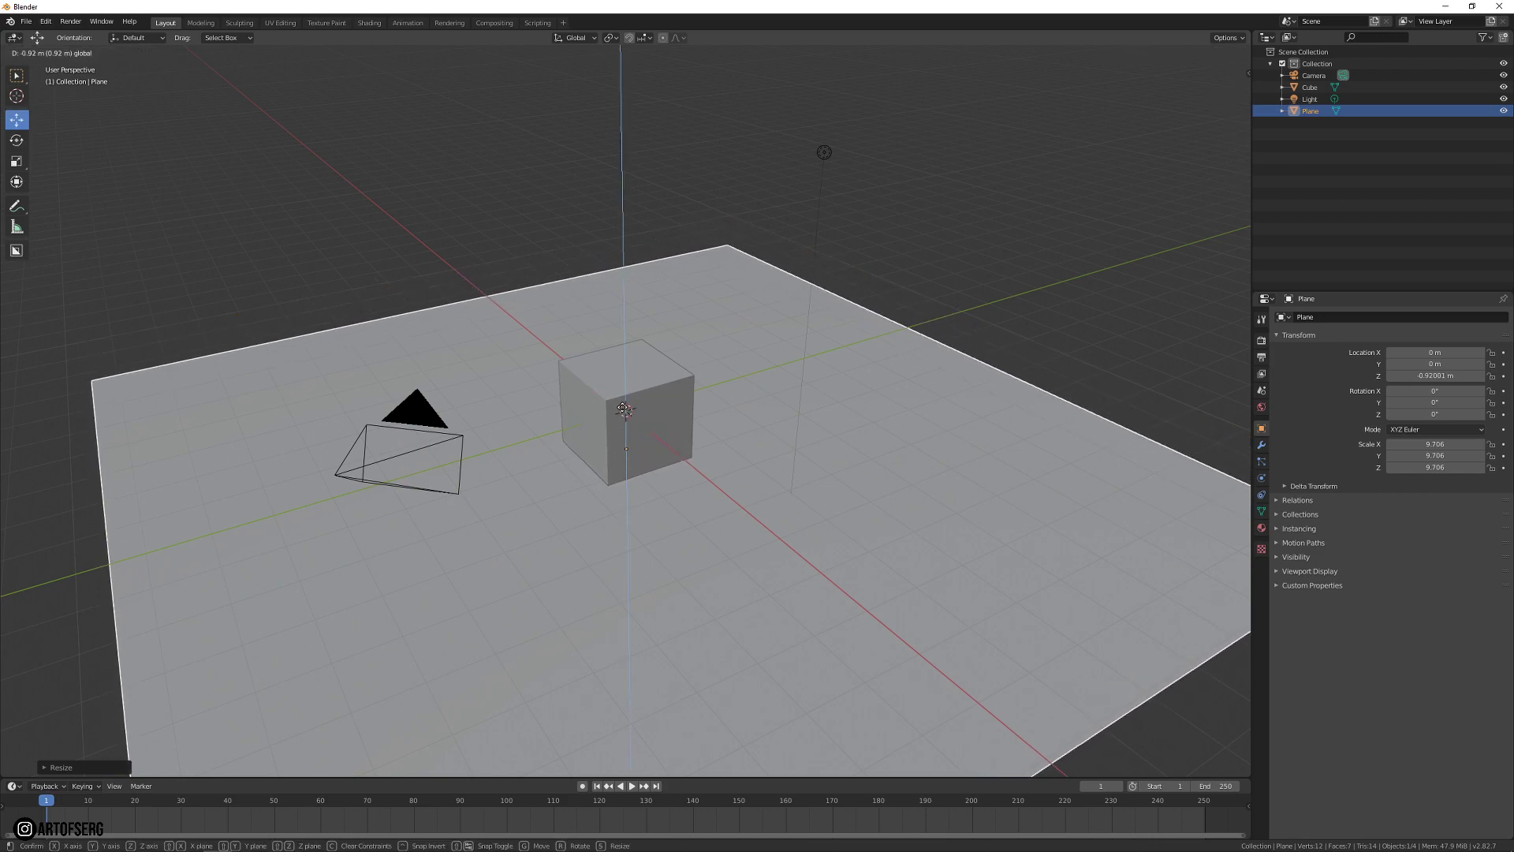
pyautogui.click(623, 409)
pyautogui.moveTo(623, 409); pyautogui.dragTo(647, 464, button='middle')
pyautogui.hotkey('alt', 'a')
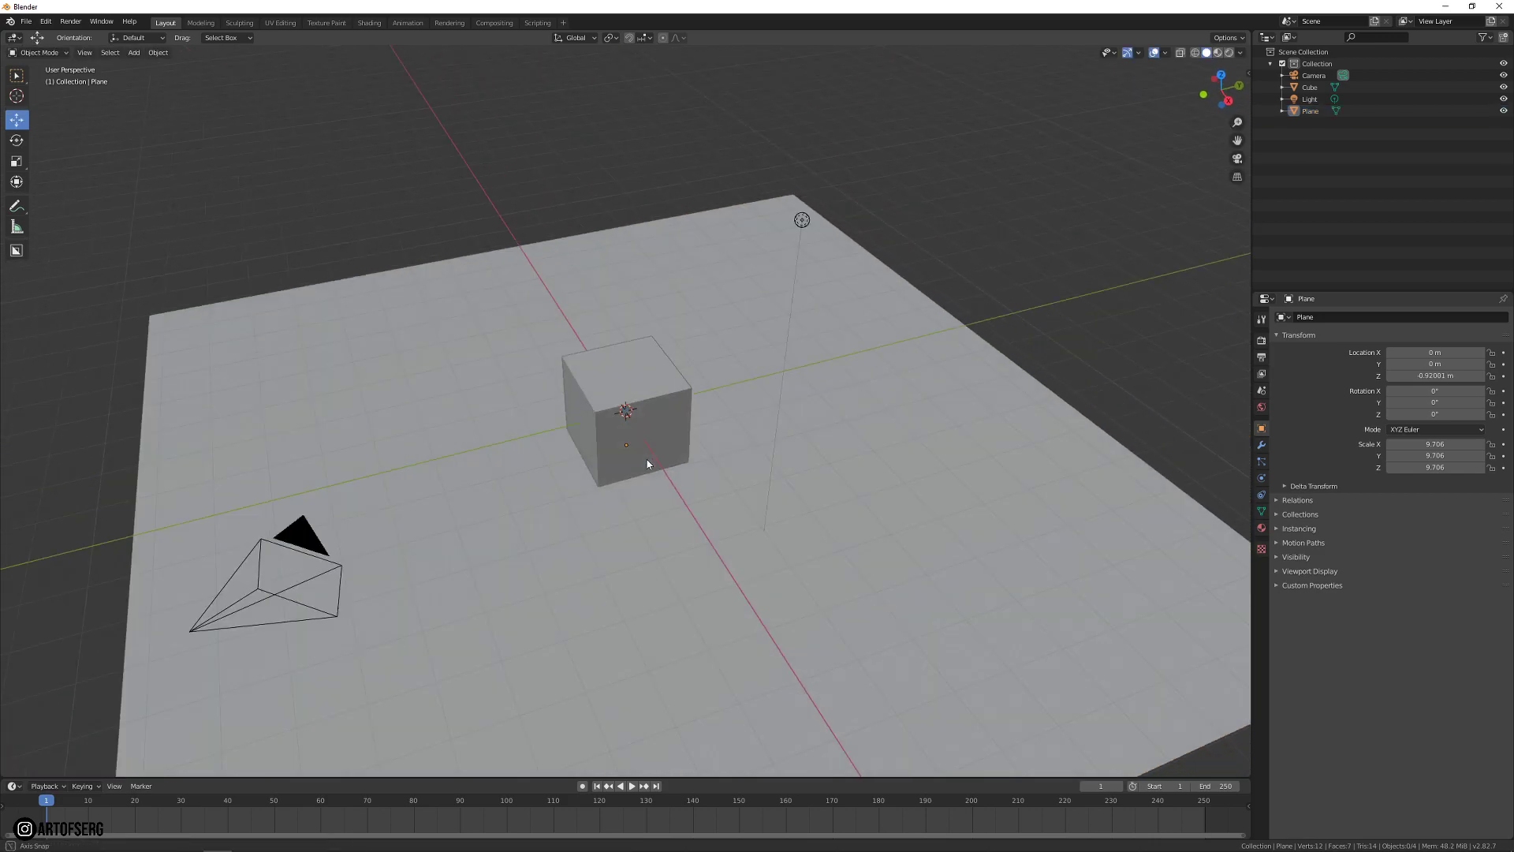
pyautogui.scroll(-3, 740, 462)
pyautogui.moveTo(740, 463); pyautogui.dragTo(612, 426, button='middle')
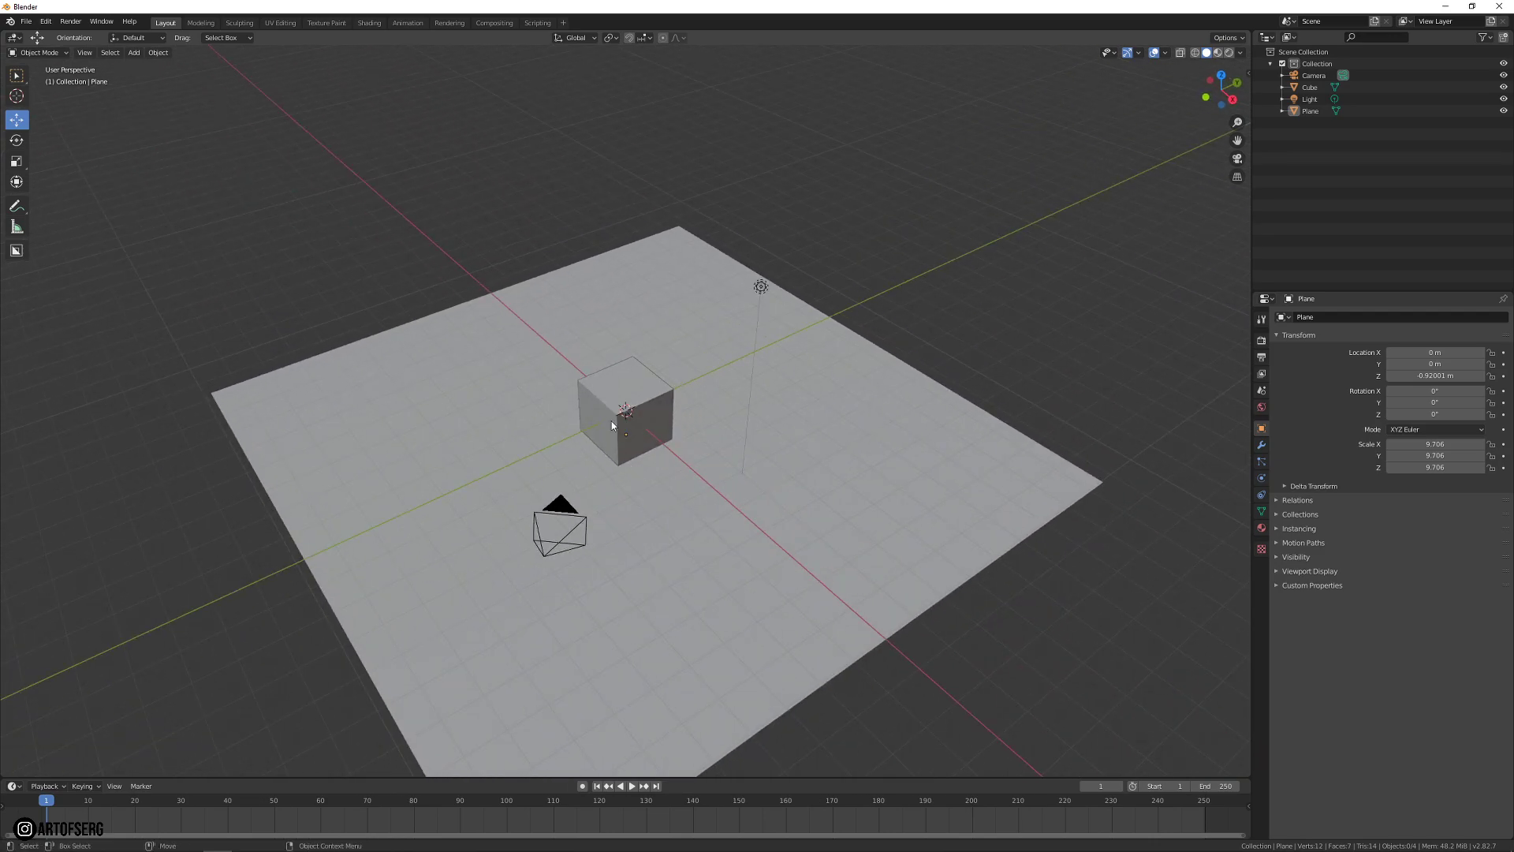
pyautogui.moveTo(670, 502); pyautogui.dragTo(801, 489, button='middle')
# - Assign the exported Damaged Bunker Concrete 2x2 material to the plane
pyautogui.click(696, 354)
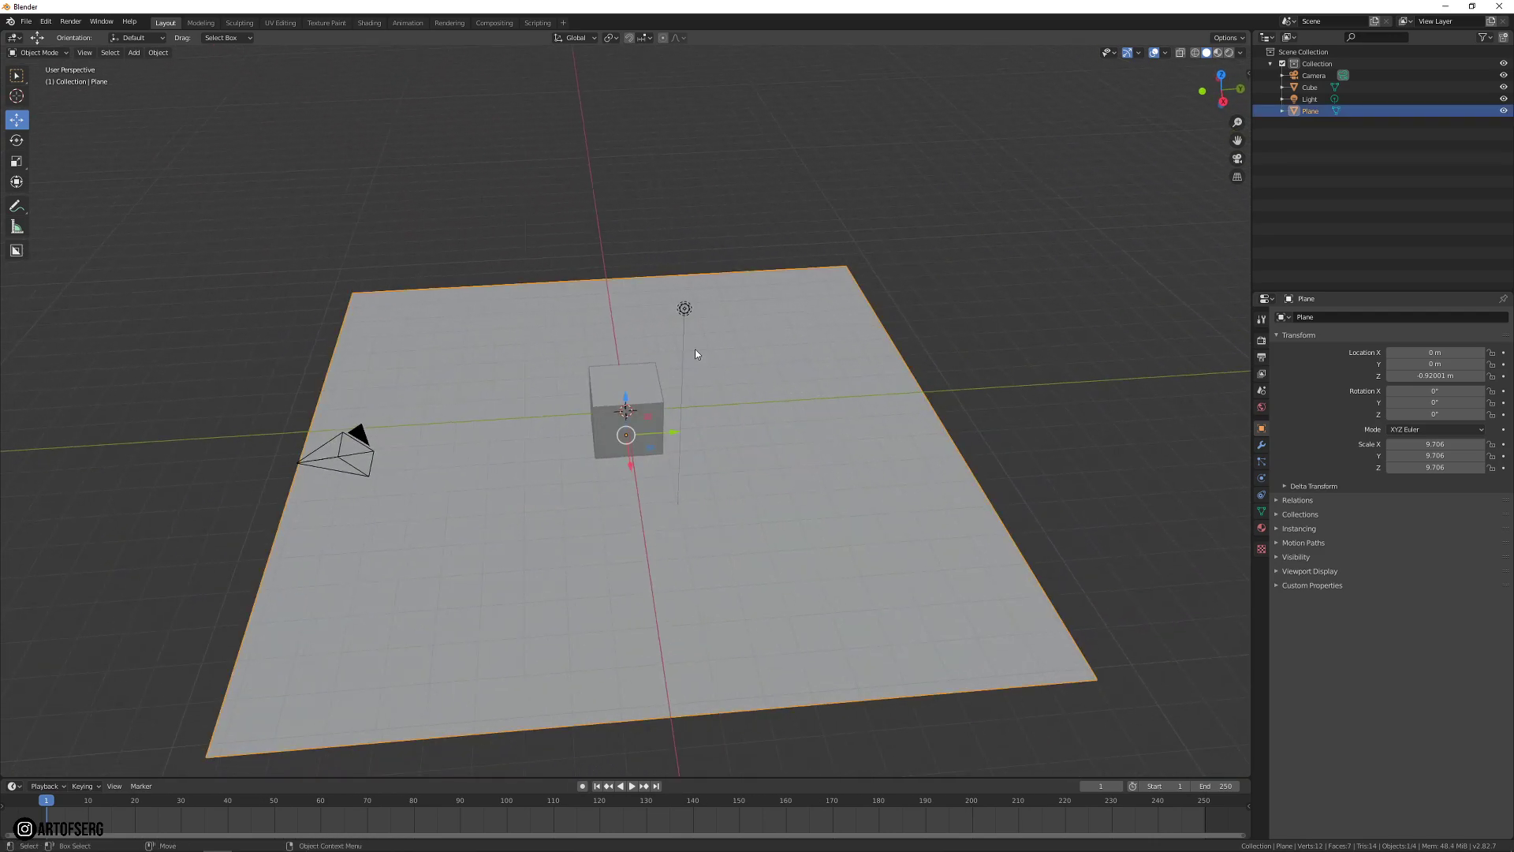
pyautogui.moveTo(674, 503); pyautogui.dragTo(736, 517, button='middle')
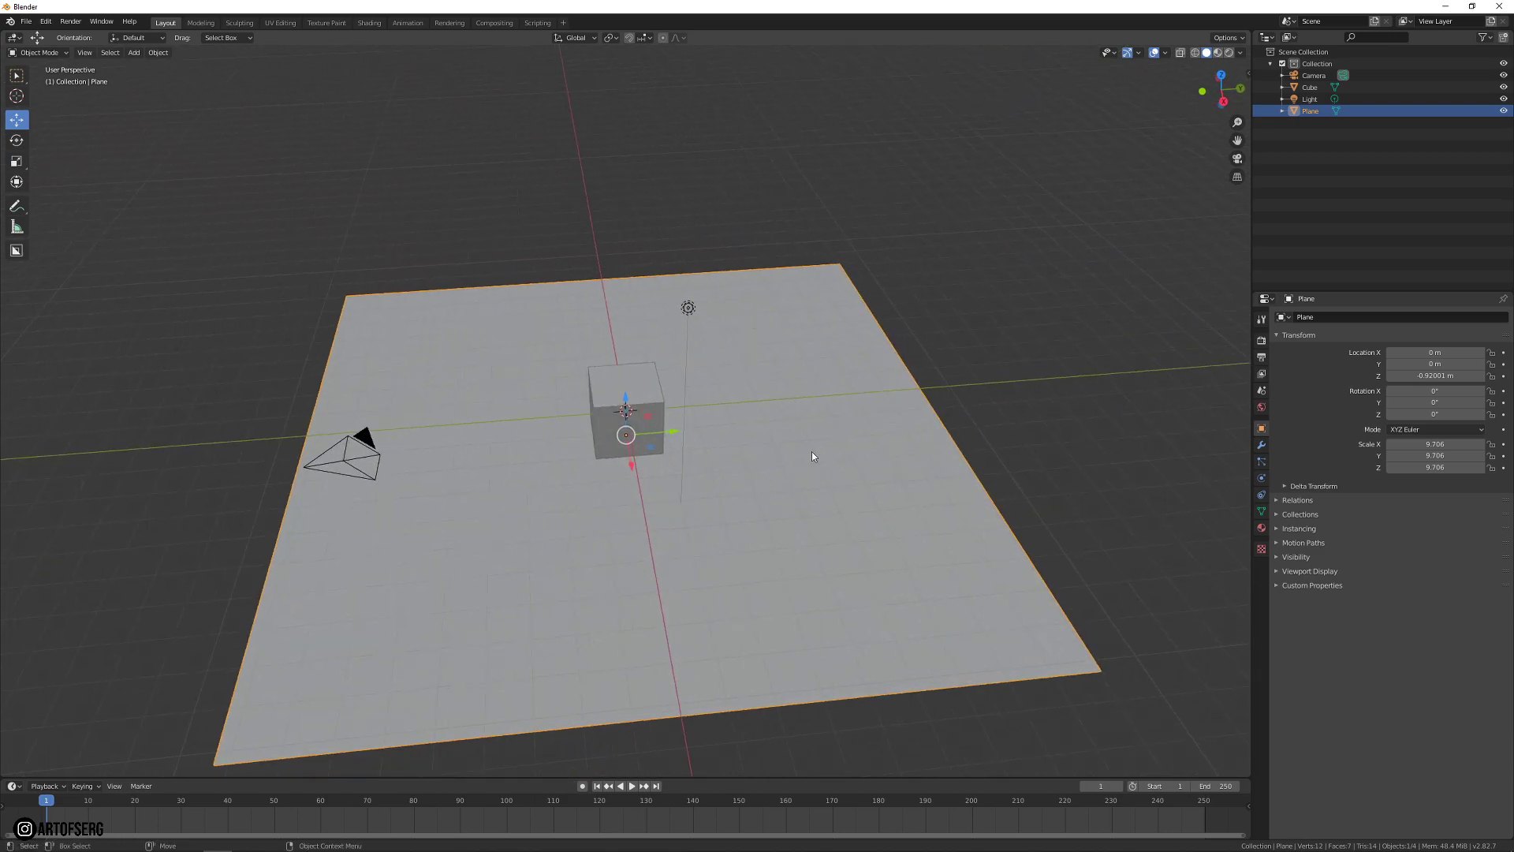
pyautogui.click(1260, 526)
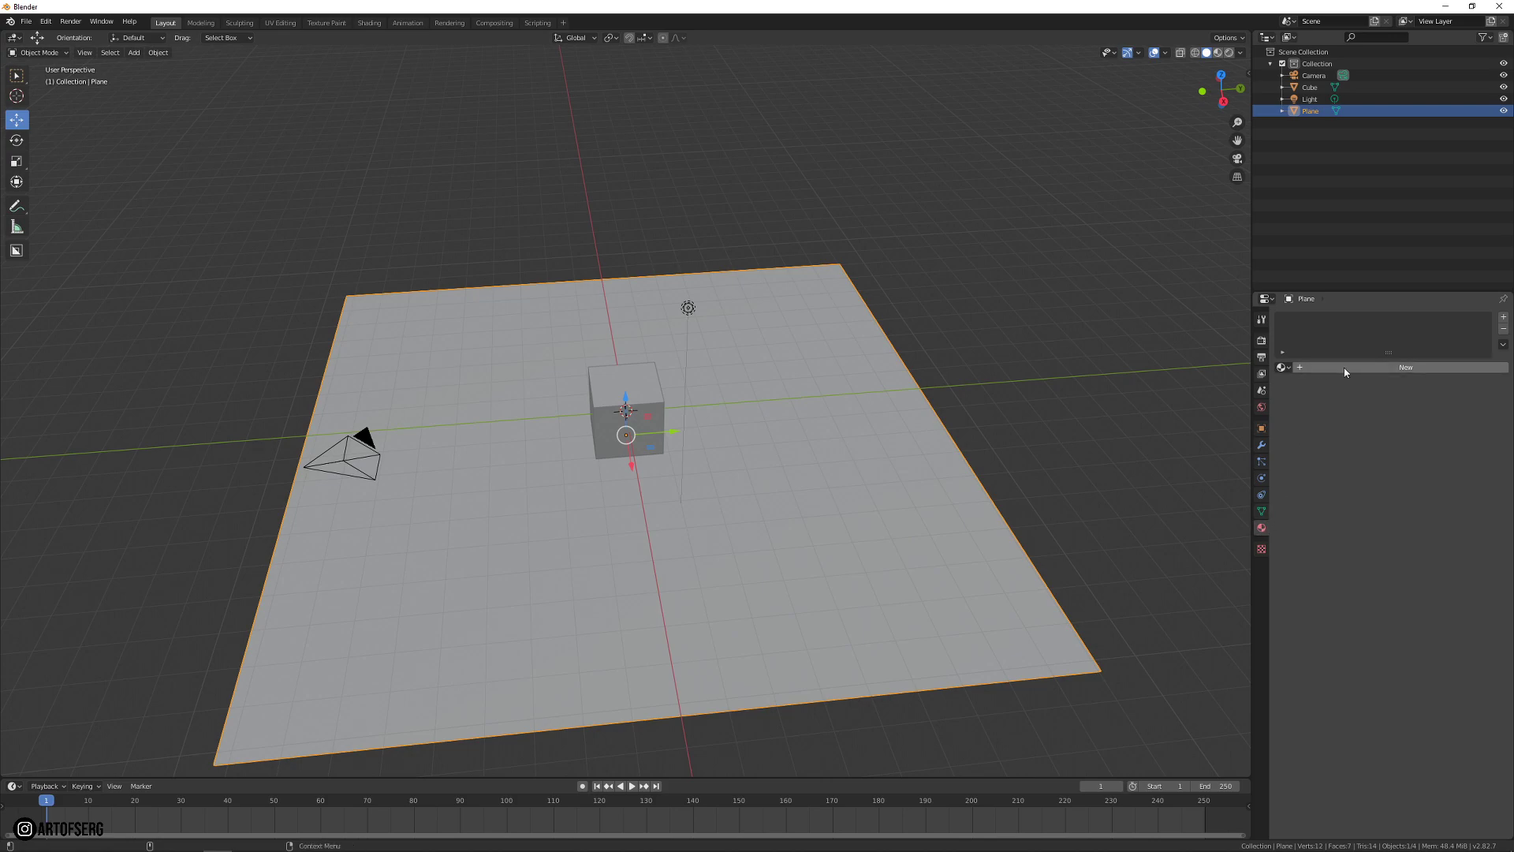
pyautogui.click(1282, 367)
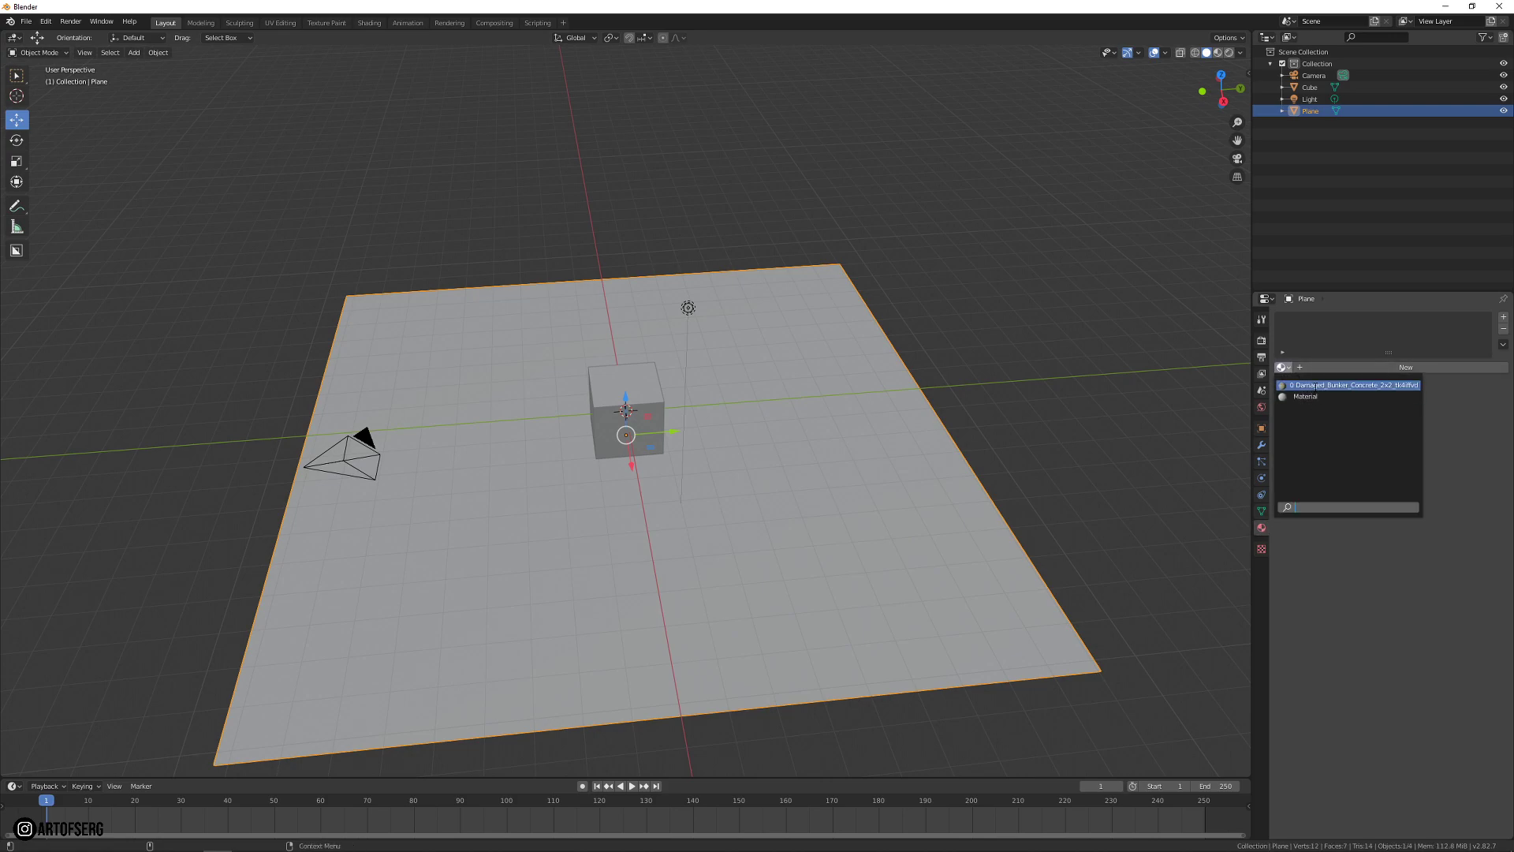
pyautogui.click(1319, 385)
# - Display the viewport in material preview shading and inspect the concrete texture on the plane up close
pyautogui.moveTo(851, 454); pyautogui.dragTo(815, 471, button='middle')
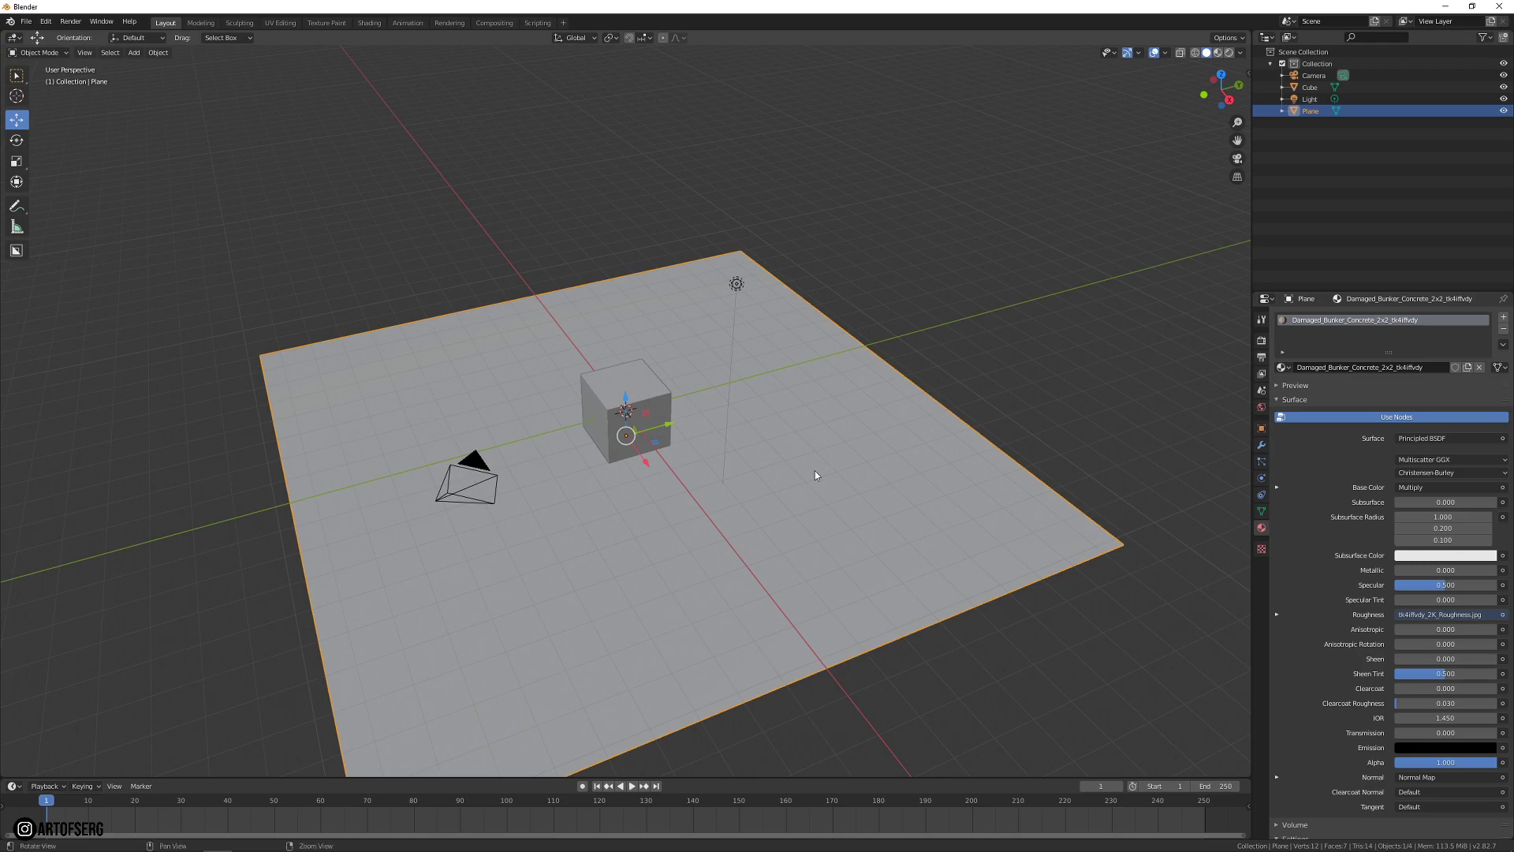
pyautogui.click(1218, 54)
pyautogui.moveTo(583, 504)
pyautogui.mouseDown(button='middle')
pyautogui.moveTo(618, 514)
pyautogui.moveTo(564, 546)
pyautogui.moveTo(700, 561)
pyautogui.moveTo(552, 500)
pyautogui.moveTo(622, 514)
pyautogui.mouseUp(button='middle')
pyautogui.scroll(2, 571, 517)
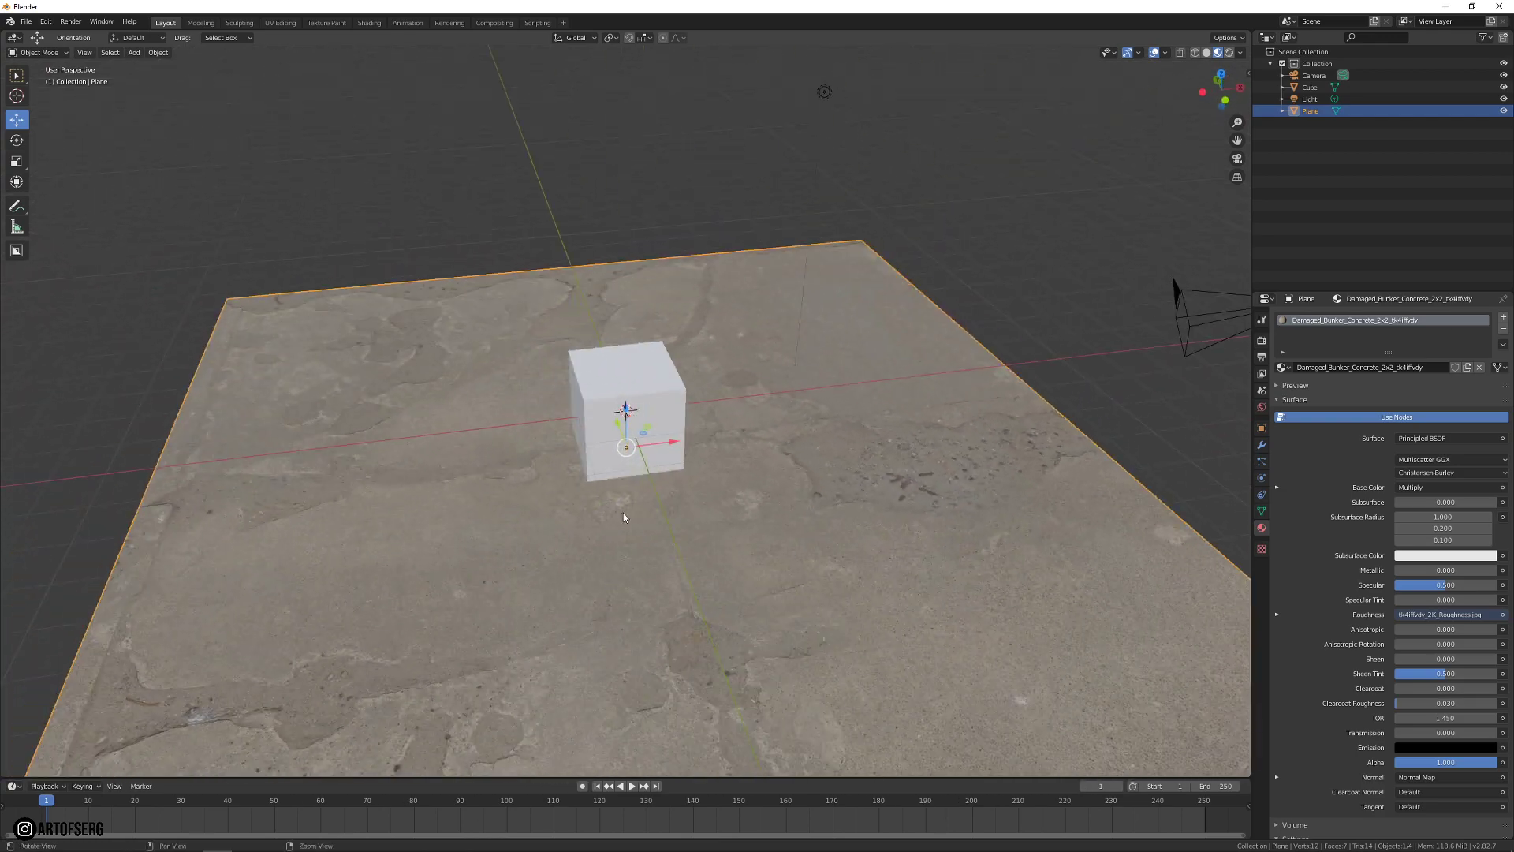
pyautogui.scroll(2, 596, 508)
# - Switch to Quixel Bridge, export the Concrete Barrier 3D asset from the local Megascans library, and return to Blender
pyautogui.press('super')
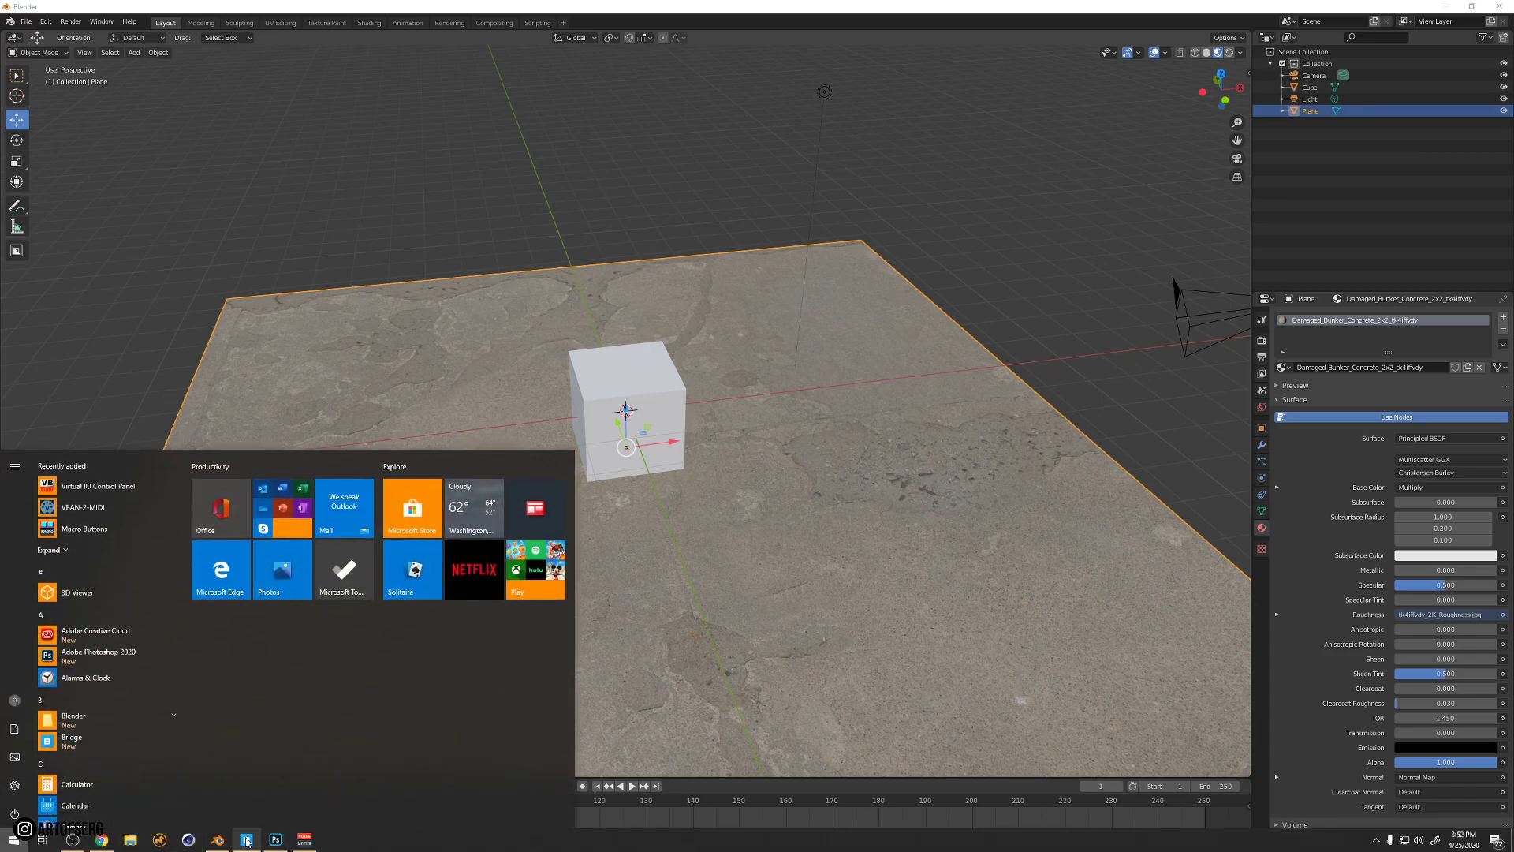
pyautogui.click(247, 848)
pyautogui.scroll(5, 732, 367)
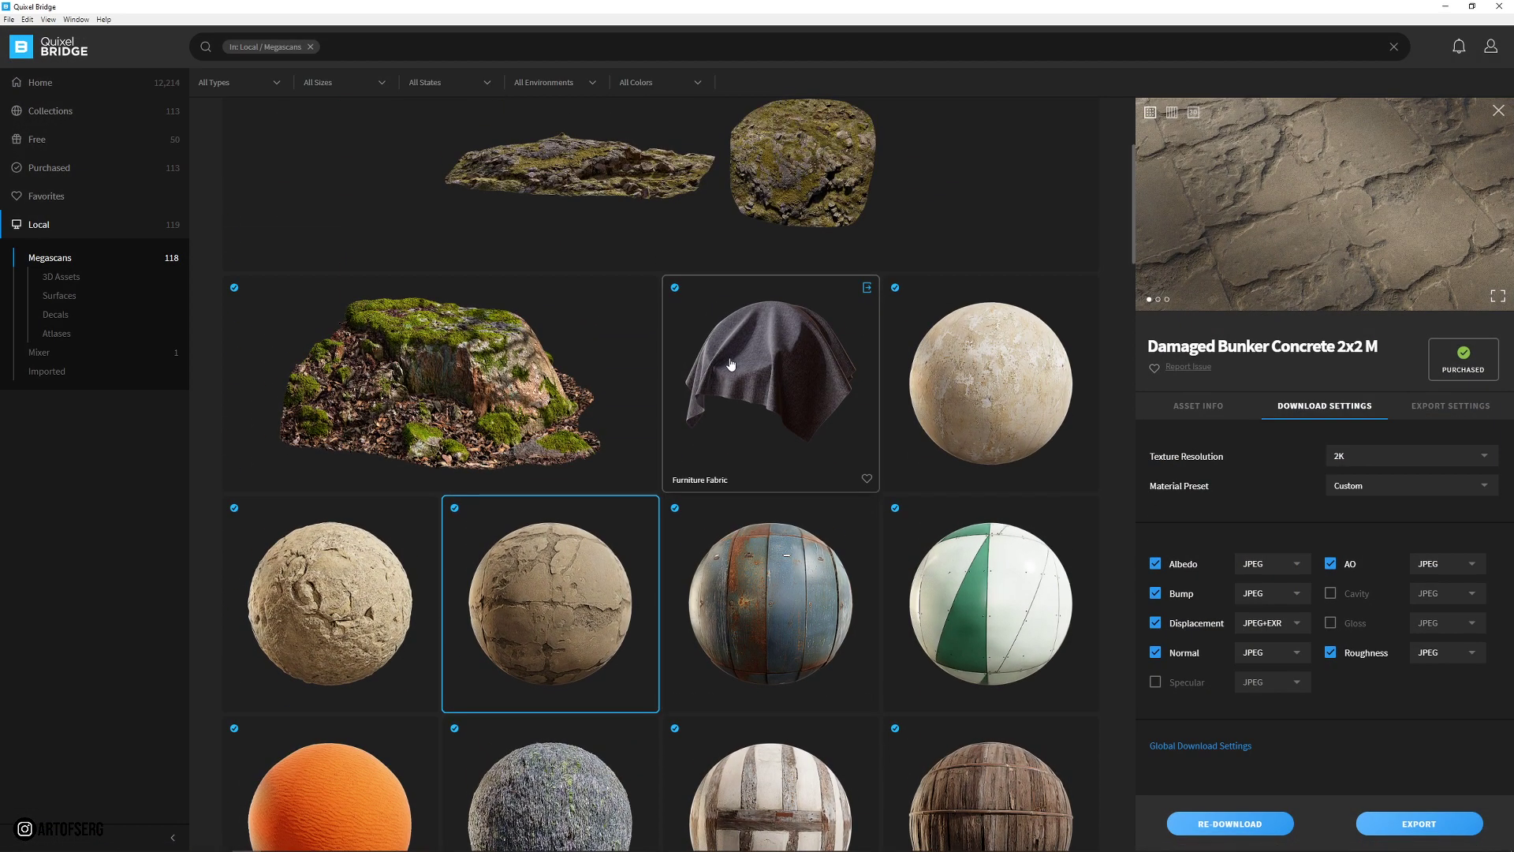
pyautogui.scroll(-15, 789, 379)
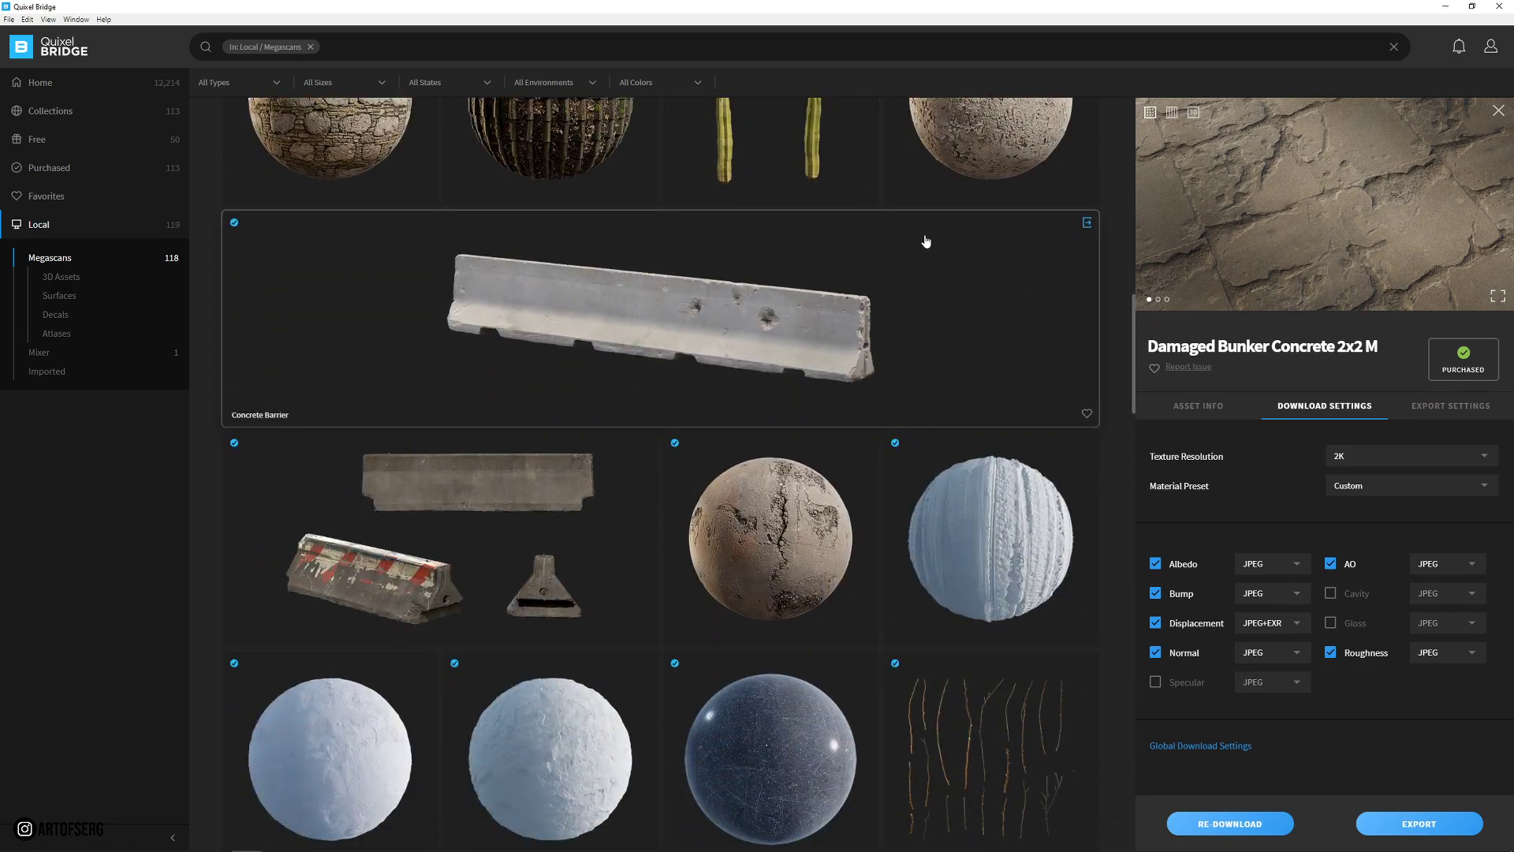
pyautogui.click(1087, 217)
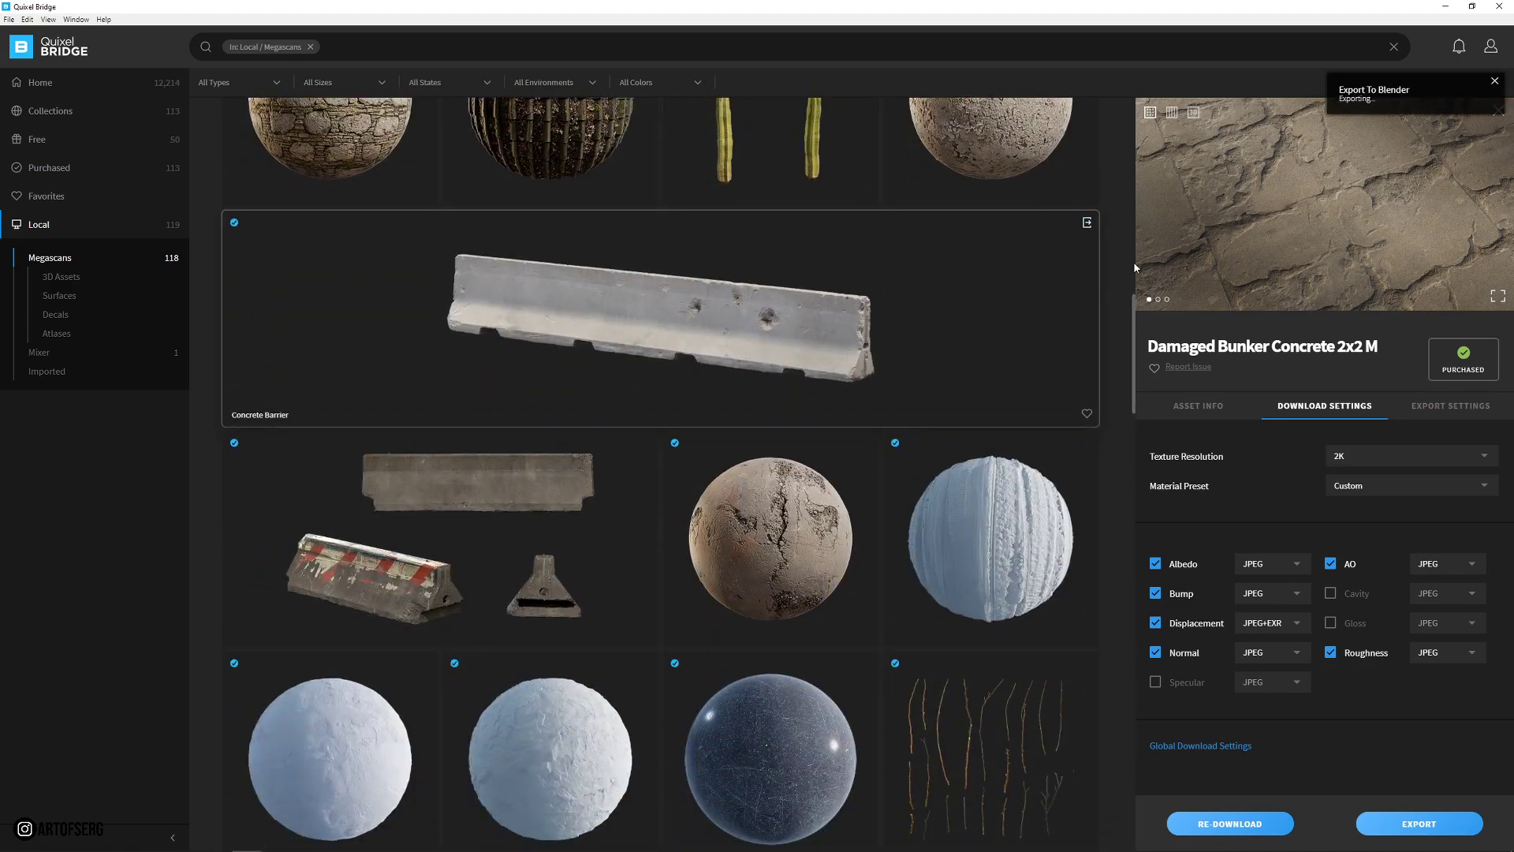
pyautogui.click(1445, 9)
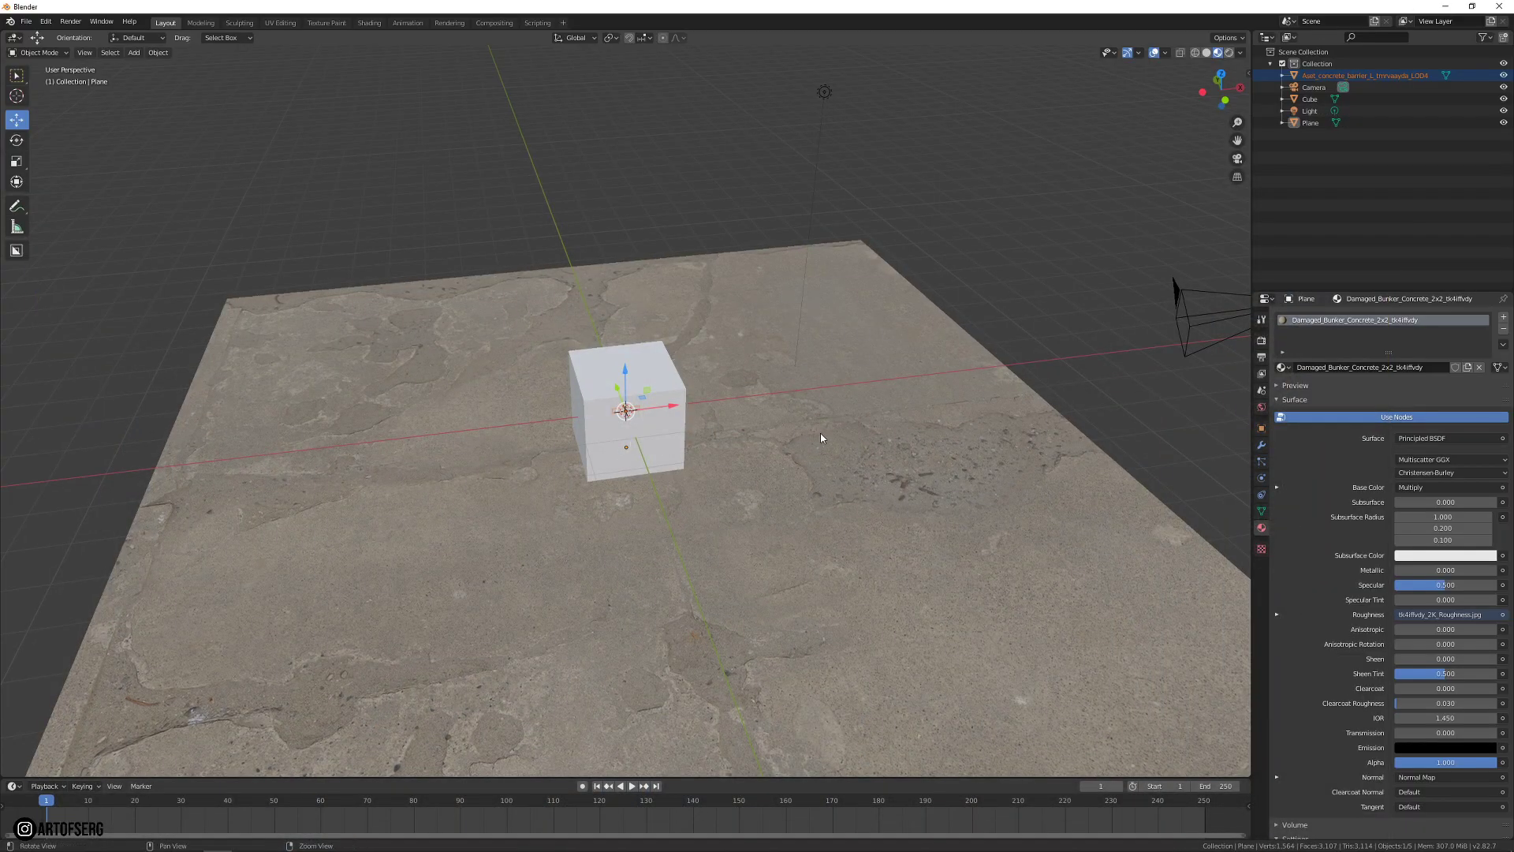
# - Delete the default cube and select the imported concrete barrier
pyautogui.click(675, 382)
pyautogui.press('Delete')
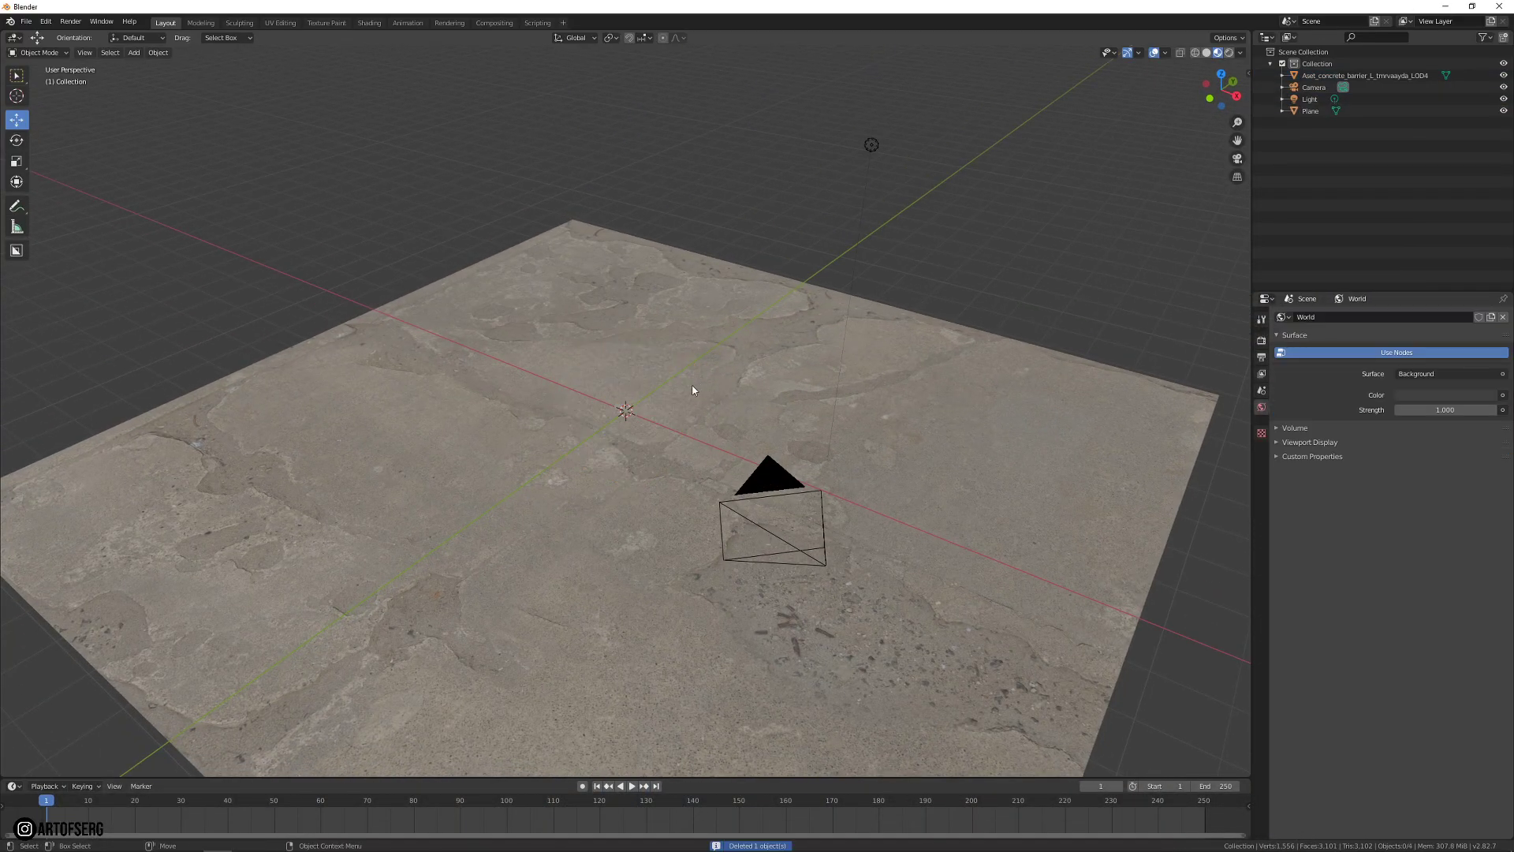
pyautogui.click(1341, 75)
# - Export the Concrete Barrier from Quixel Bridge a second time and return to Blender
pyautogui.hotkey('alt', 'Tab')
pyautogui.click(810, 377)
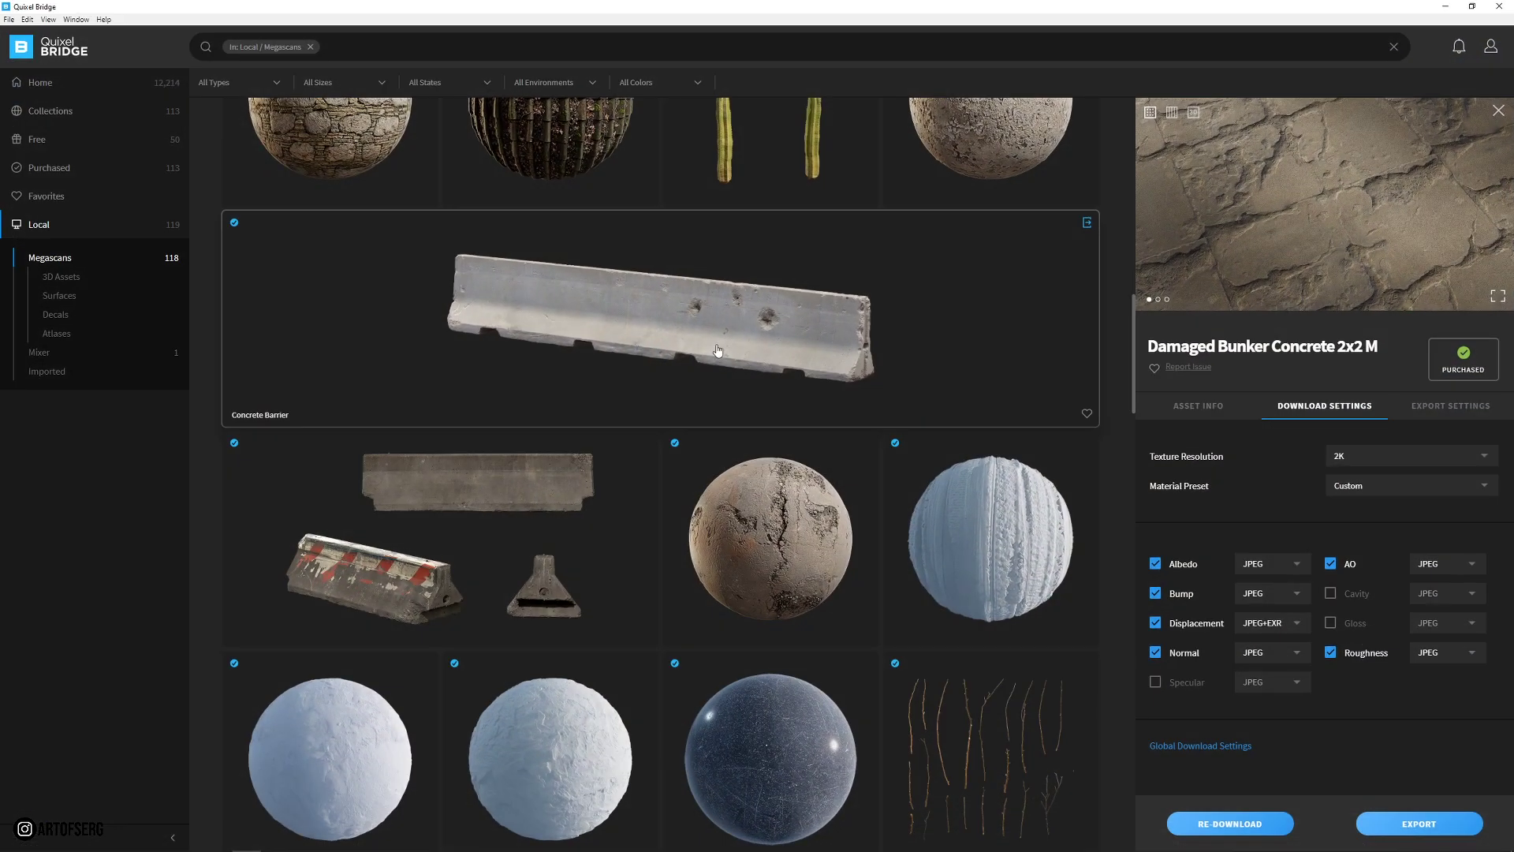
pyautogui.click(1088, 225)
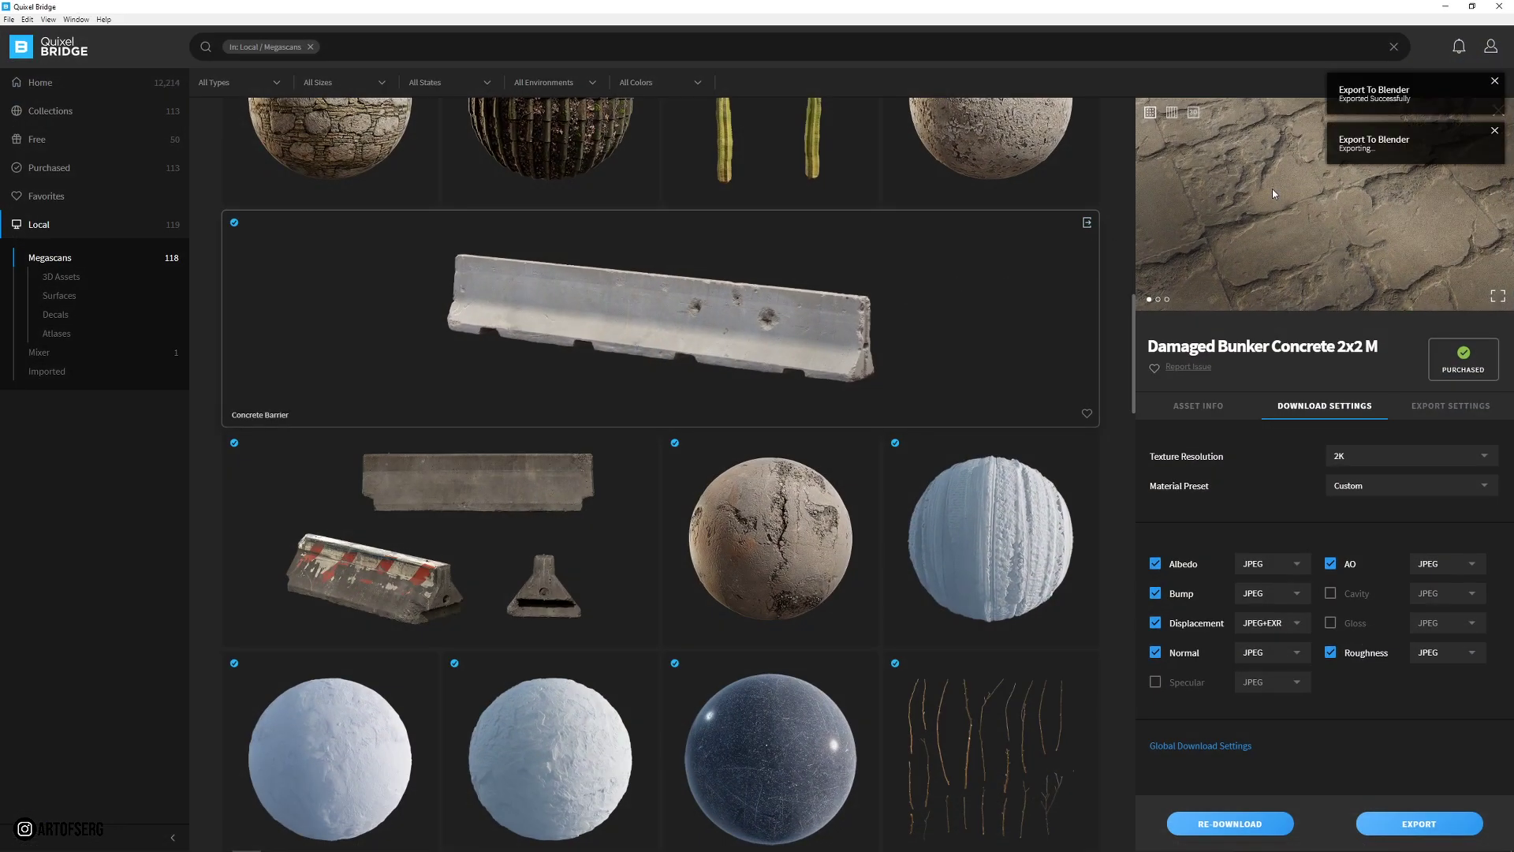
pyautogui.click(1446, 8)
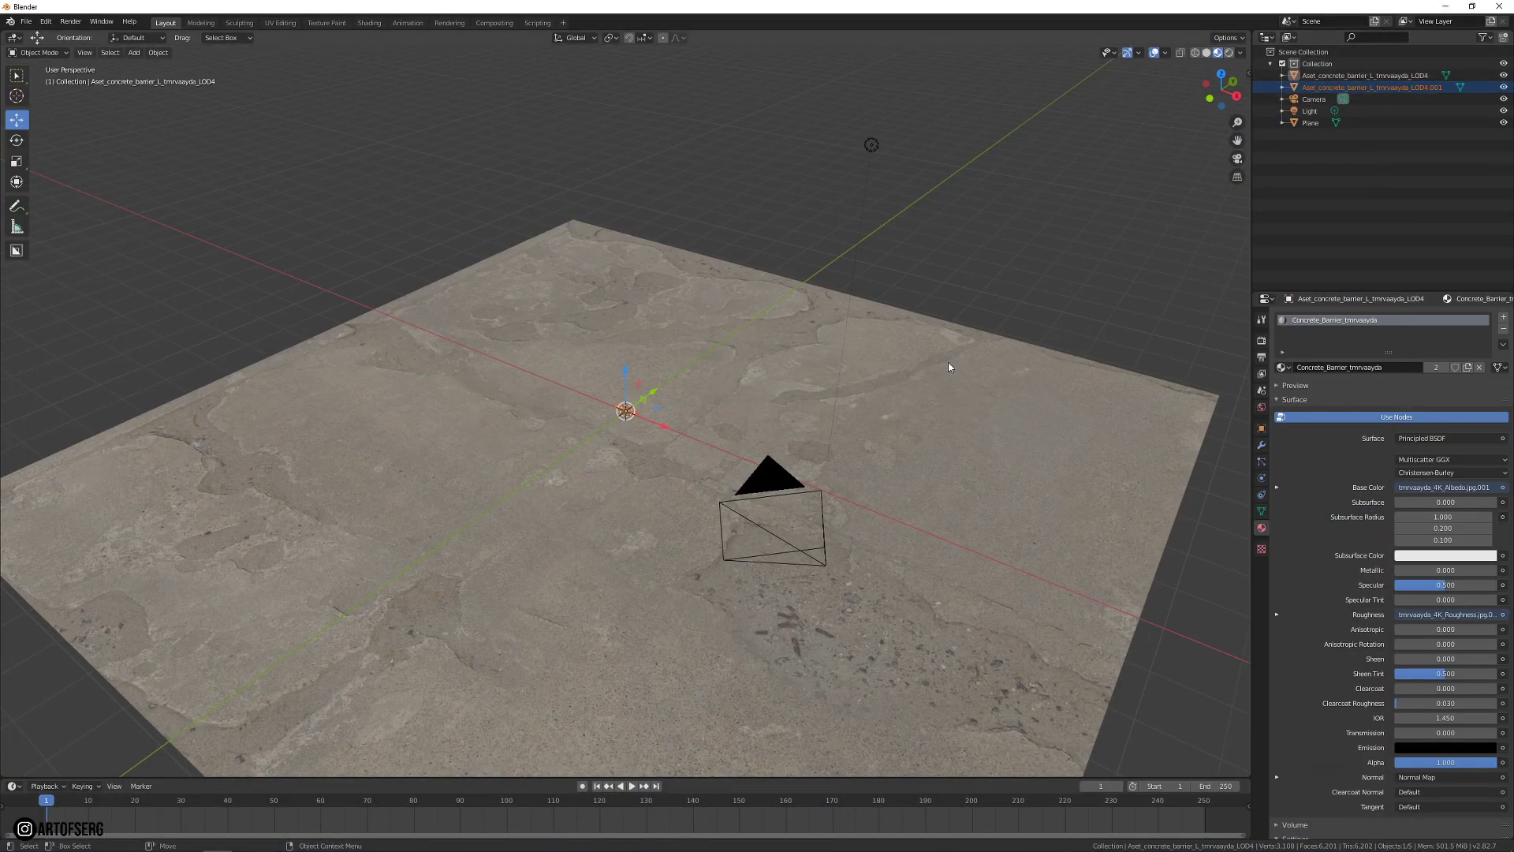
# - Scale up the newly imported concrete barrier uniformly and lower it along the Z axis onto the concrete plane
pyautogui.moveTo(599, 430); pyautogui.dragTo(652, 452, button='middle')
pyautogui.press('s')
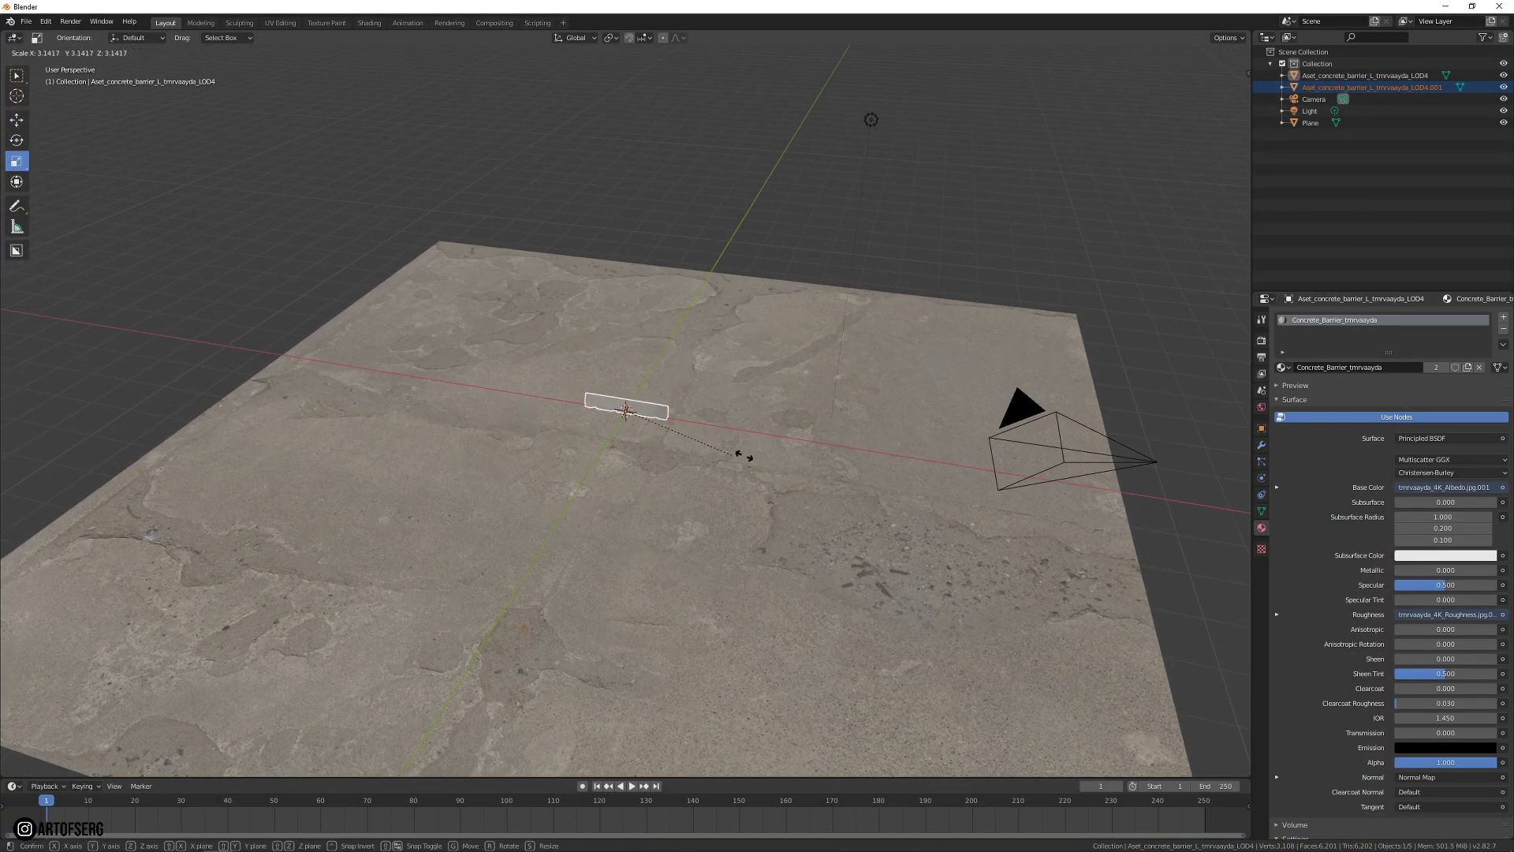
pyautogui.click(1244, 483)
pyautogui.moveTo(947, 485); pyautogui.dragTo(631, 371, button='middle')
pyautogui.moveTo(626, 364); pyautogui.dragTo(626, 410)
pyautogui.moveTo(631, 410)
pyautogui.mouseDown(button='middle')
pyautogui.moveTo(858, 485)
pyautogui.moveTo(806, 228)
pyautogui.moveTo(685, 475)
pyautogui.moveTo(797, 426)
pyautogui.moveTo(807, 453)
pyautogui.moveTo(676, 440)
pyautogui.moveTo(710, 438)
pyautogui.mouseUp(button='middle')
# - Deselect the barrier and display the scene in rendered viewport shading to inspect it from several angles
pyautogui.click(806, 229)
pyautogui.click(1229, 52)
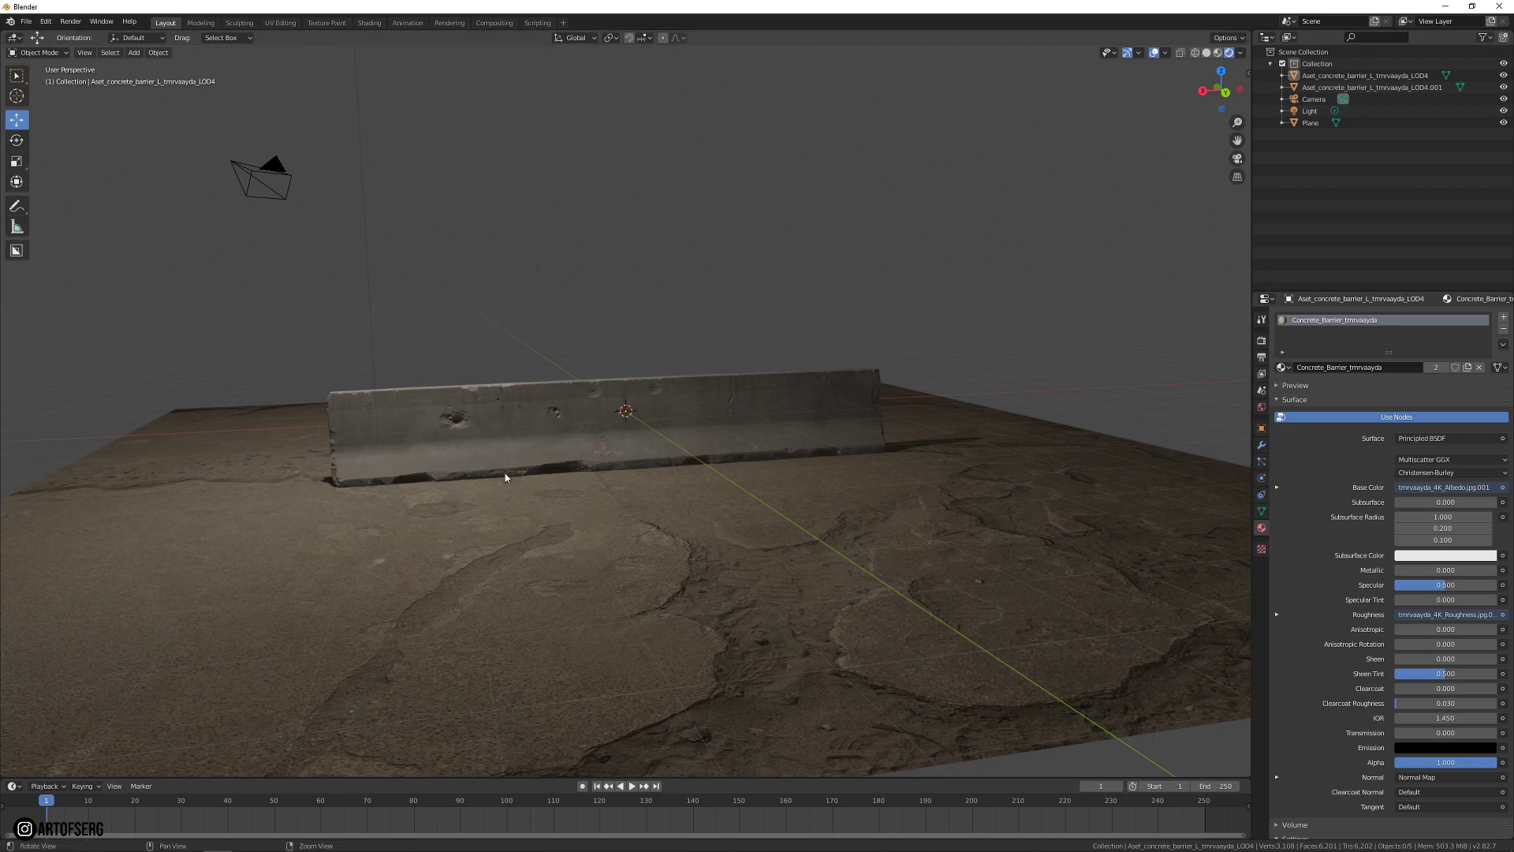
pyautogui.moveTo(507, 473); pyautogui.dragTo(747, 450, button='middle')
pyautogui.moveTo(896, 433); pyautogui.dragTo(692, 442, button='middle')
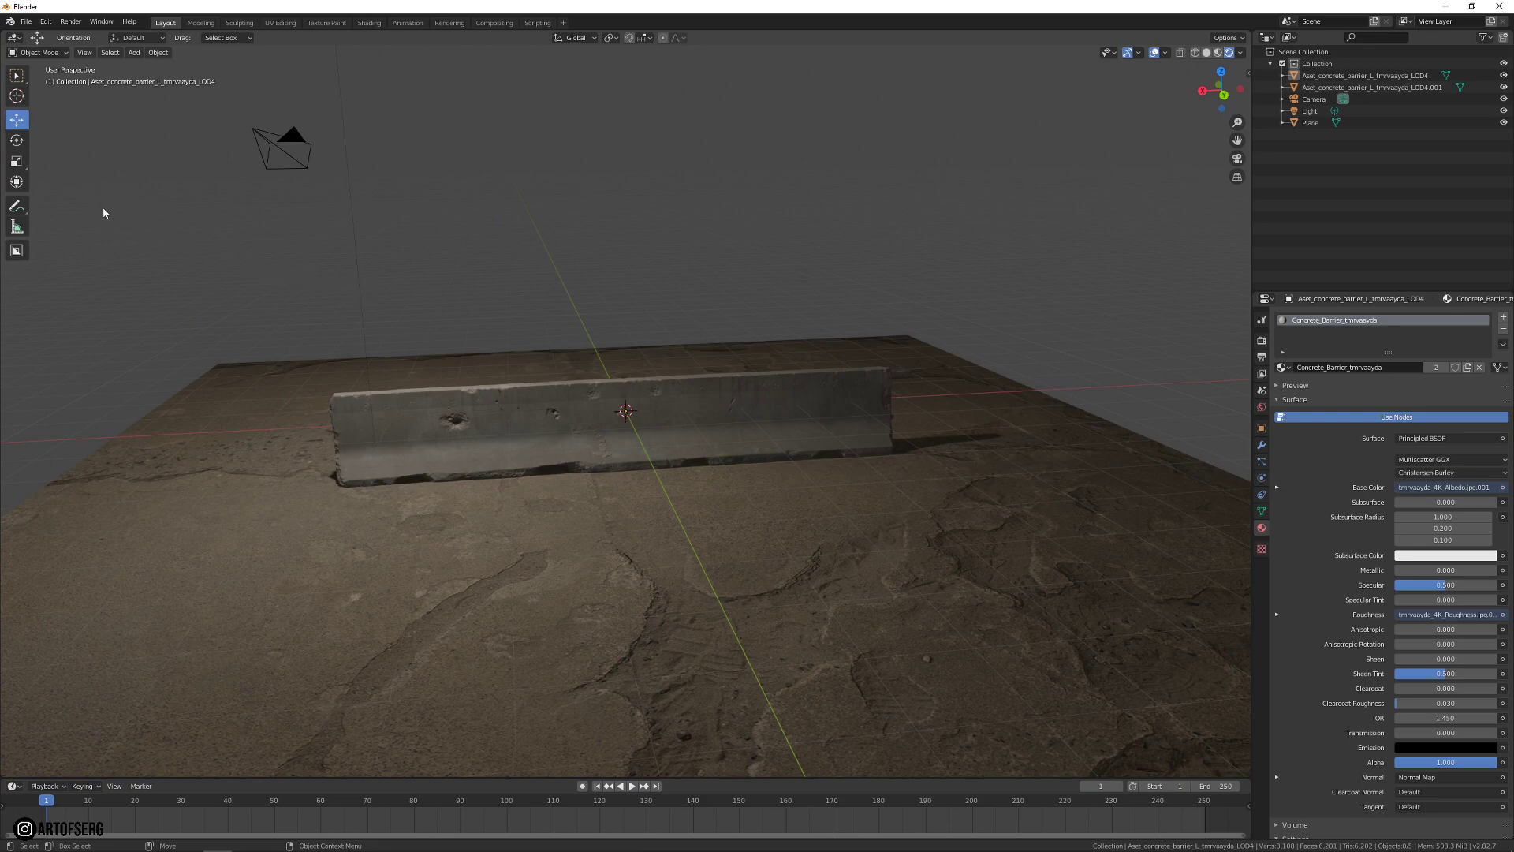
# - Examine the Industry Compatible keymap in an enlarged Blender Preferences window, then close it
pyautogui.click(27, 22)
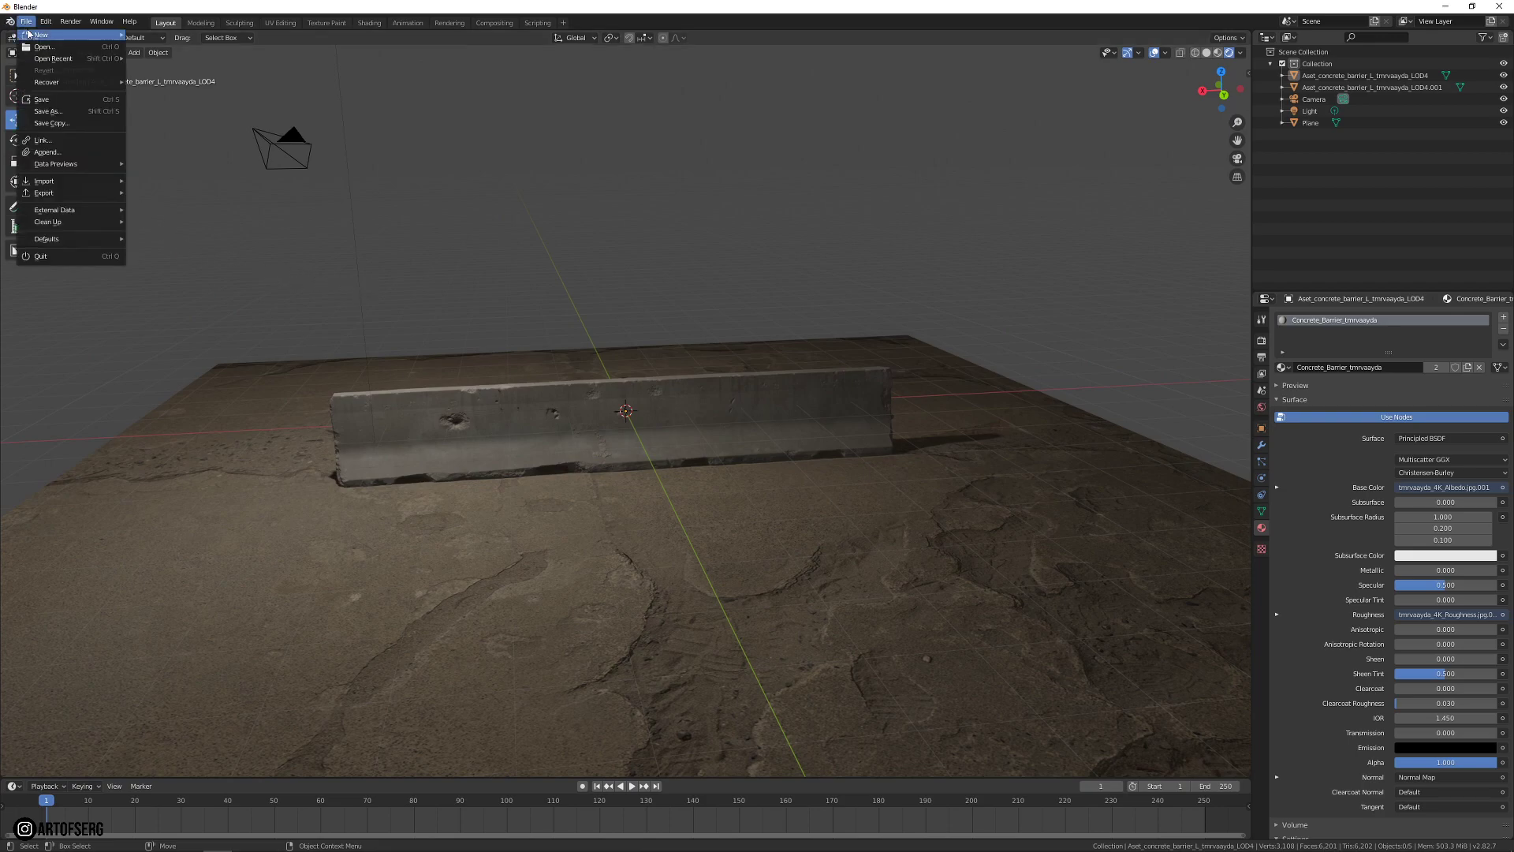
pyautogui.moveTo(45, 22)
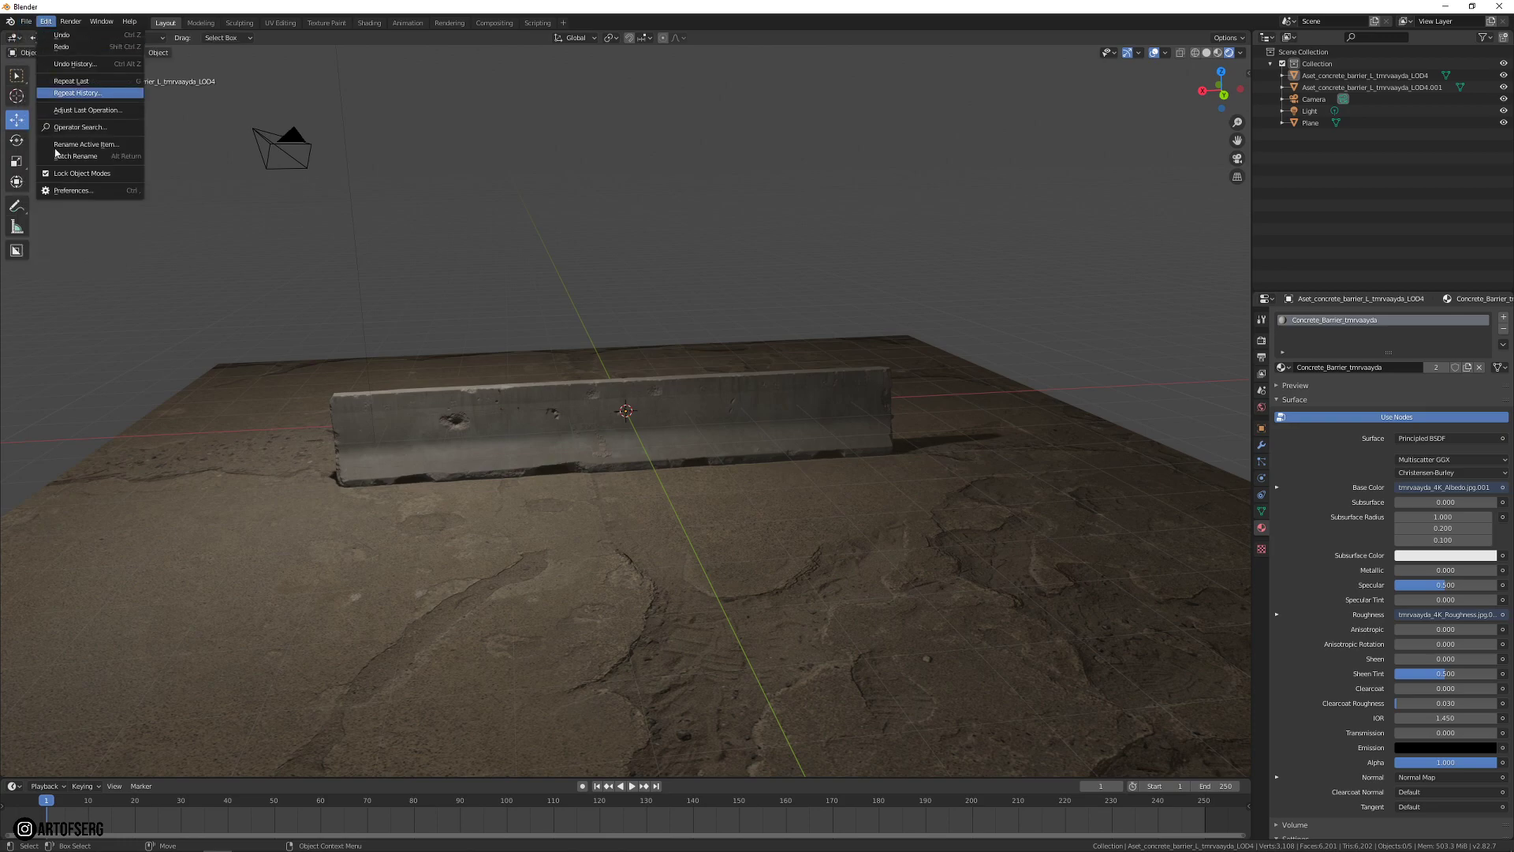
pyautogui.click(64, 190)
pyautogui.moveTo(168, 56); pyautogui.dragTo(487, 140)
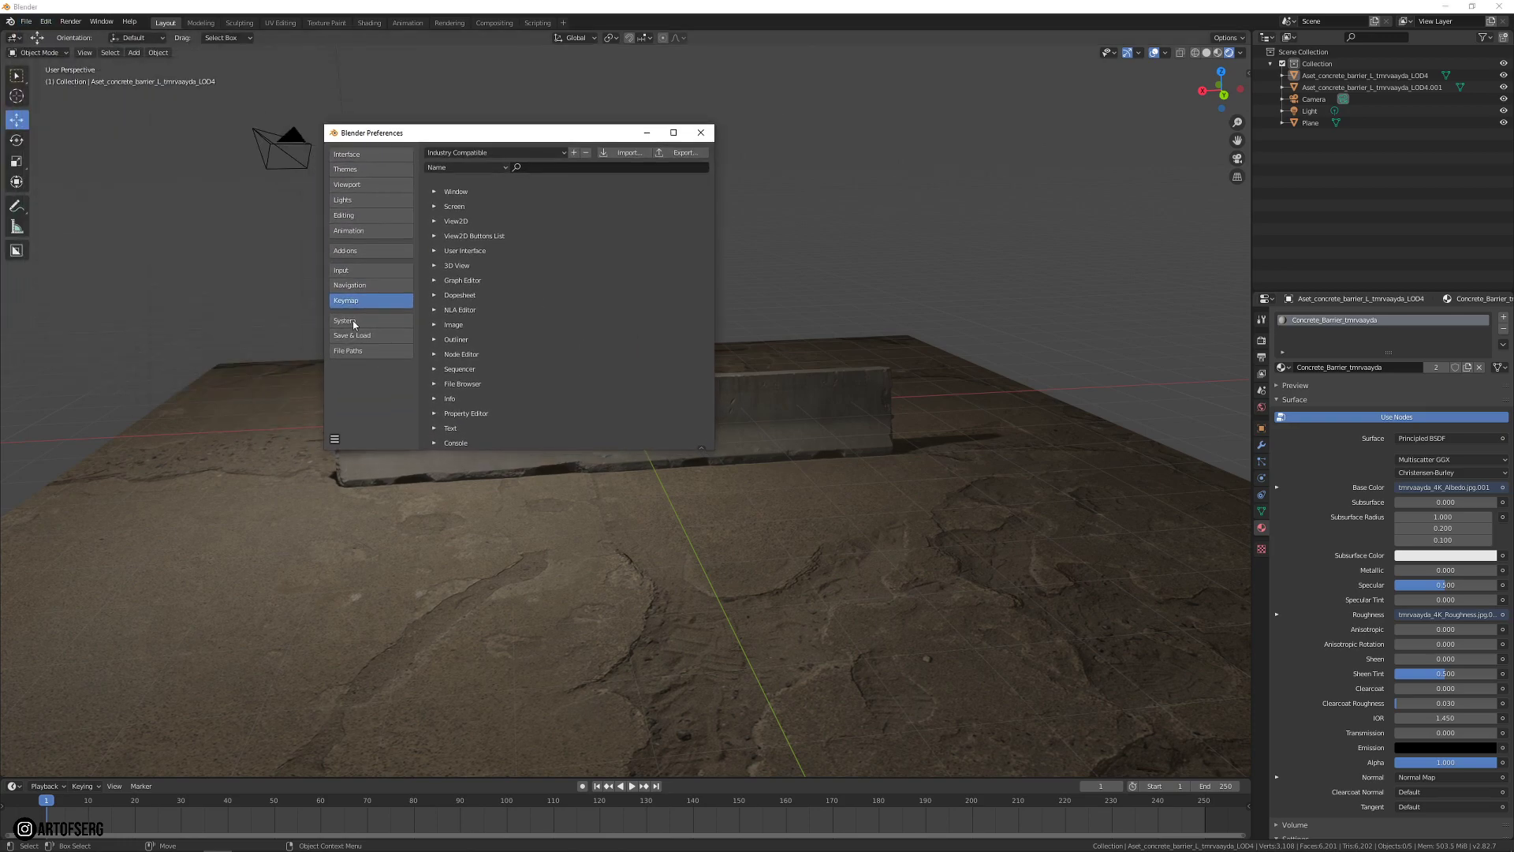
pyautogui.moveTo(715, 449); pyautogui.dragTo(974, 582)
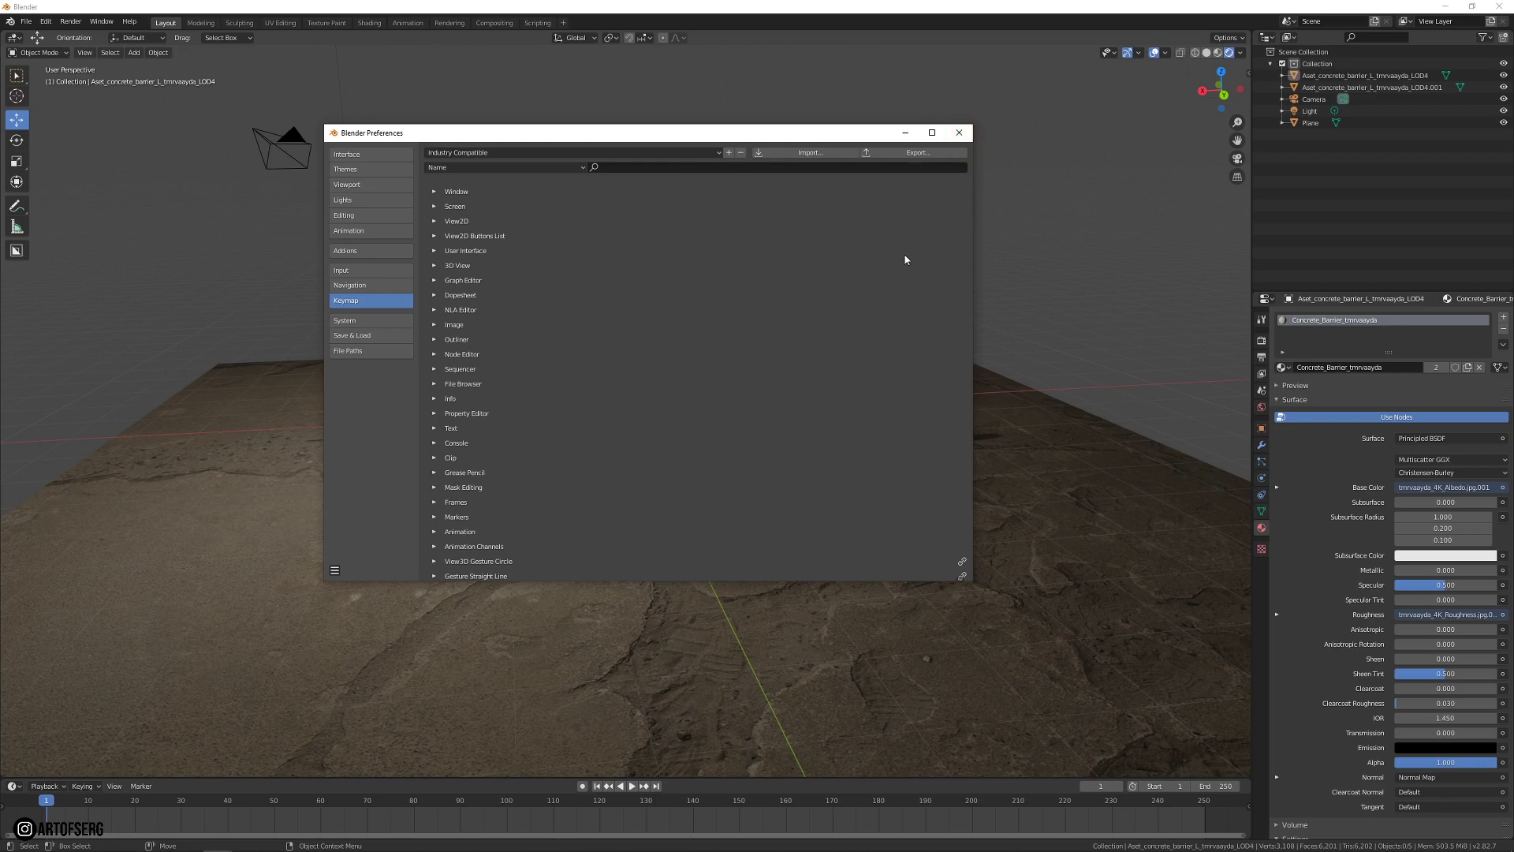
pyautogui.click(959, 132)
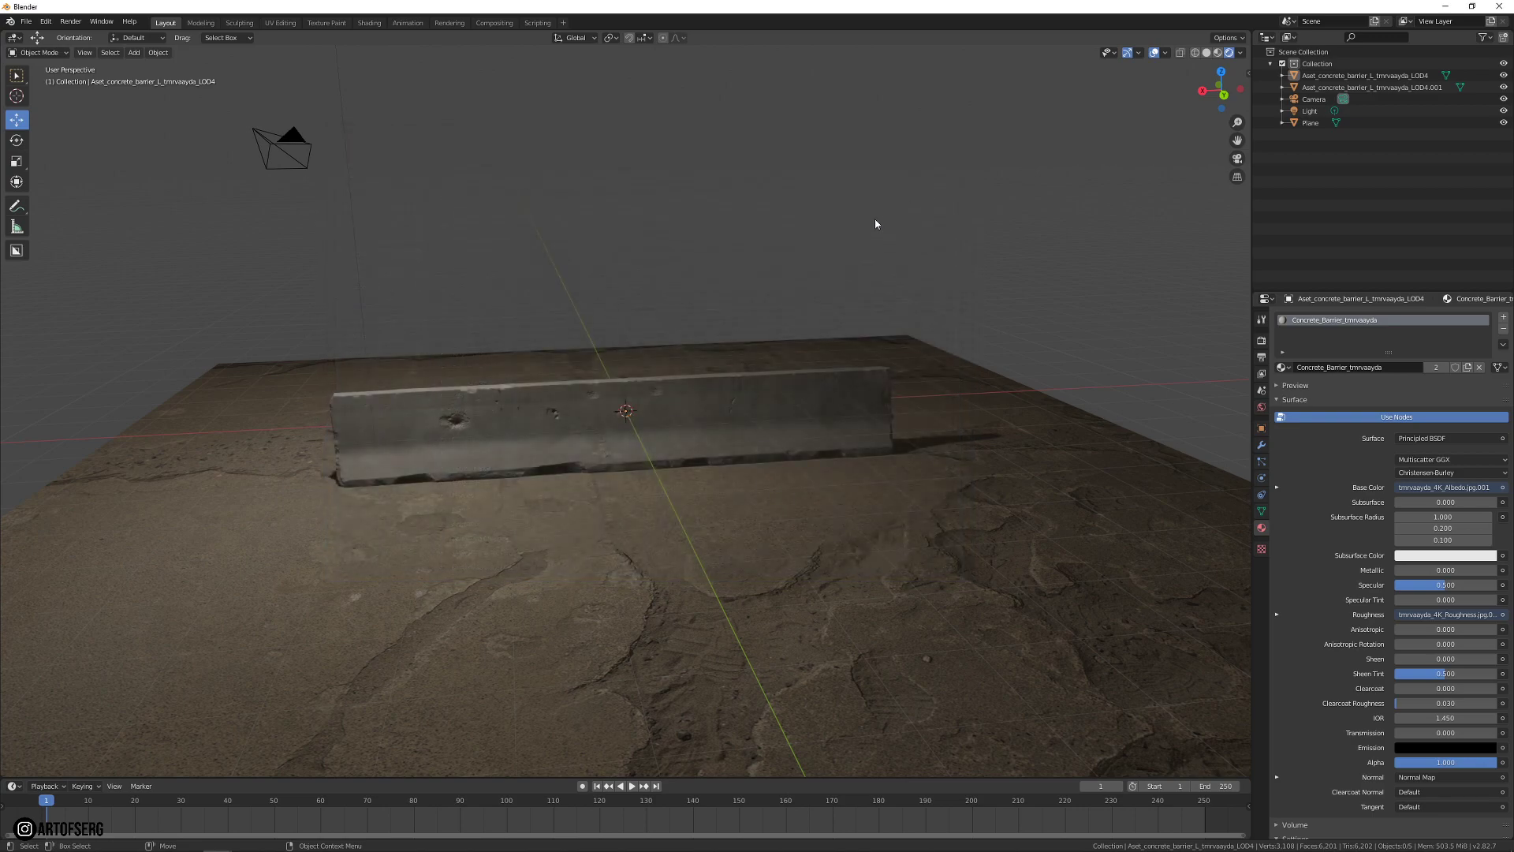
pyautogui.click(135, 55)
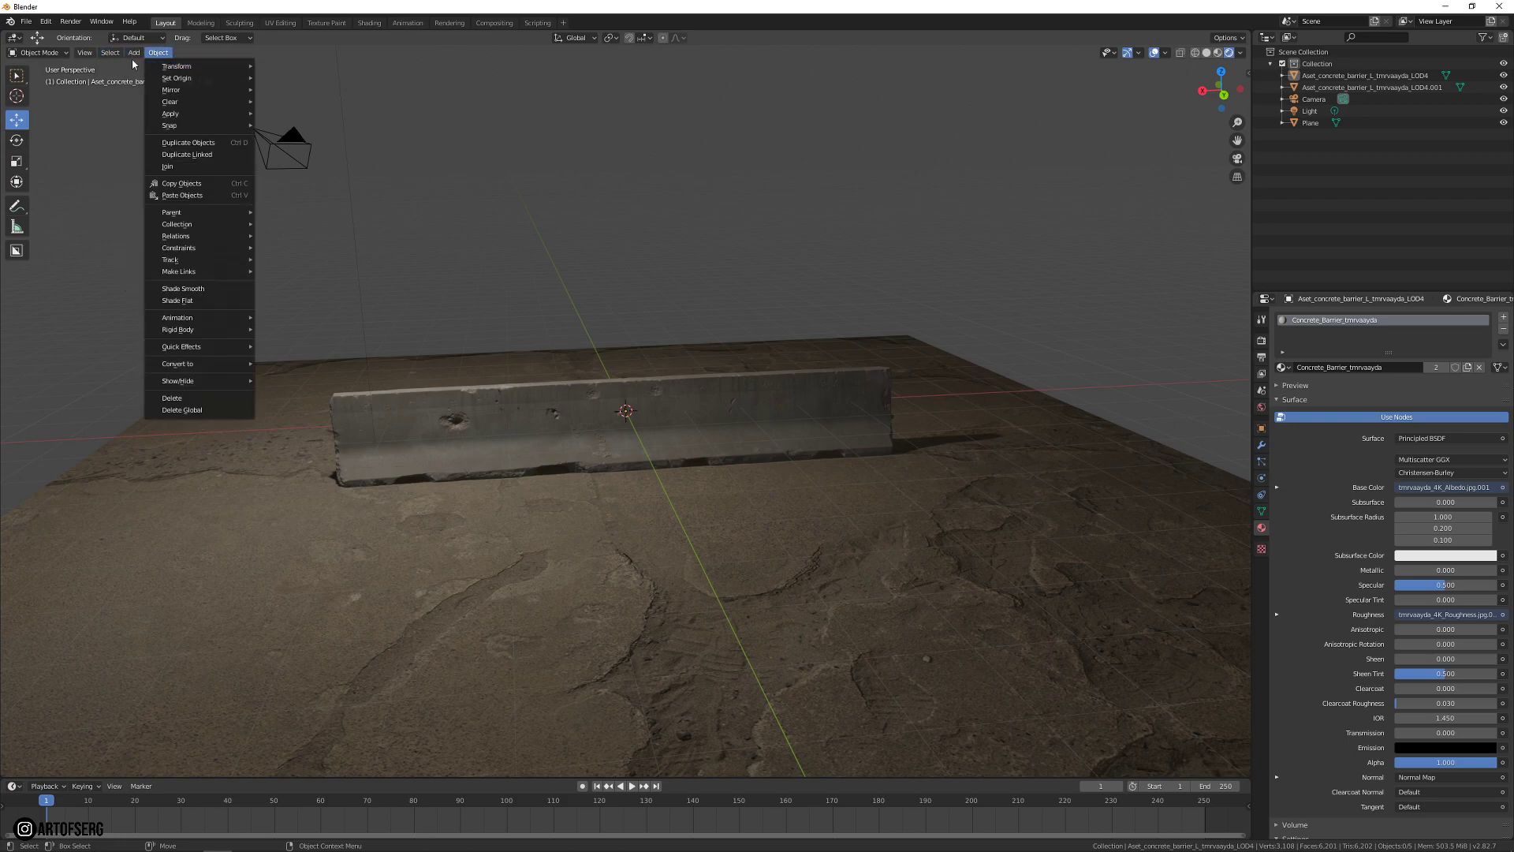
pyautogui.moveTo(572, 373); pyautogui.dragTo(889, 453, button='middle')
pyautogui.moveTo(683, 453); pyautogui.dragTo(678, 457, button='middle')
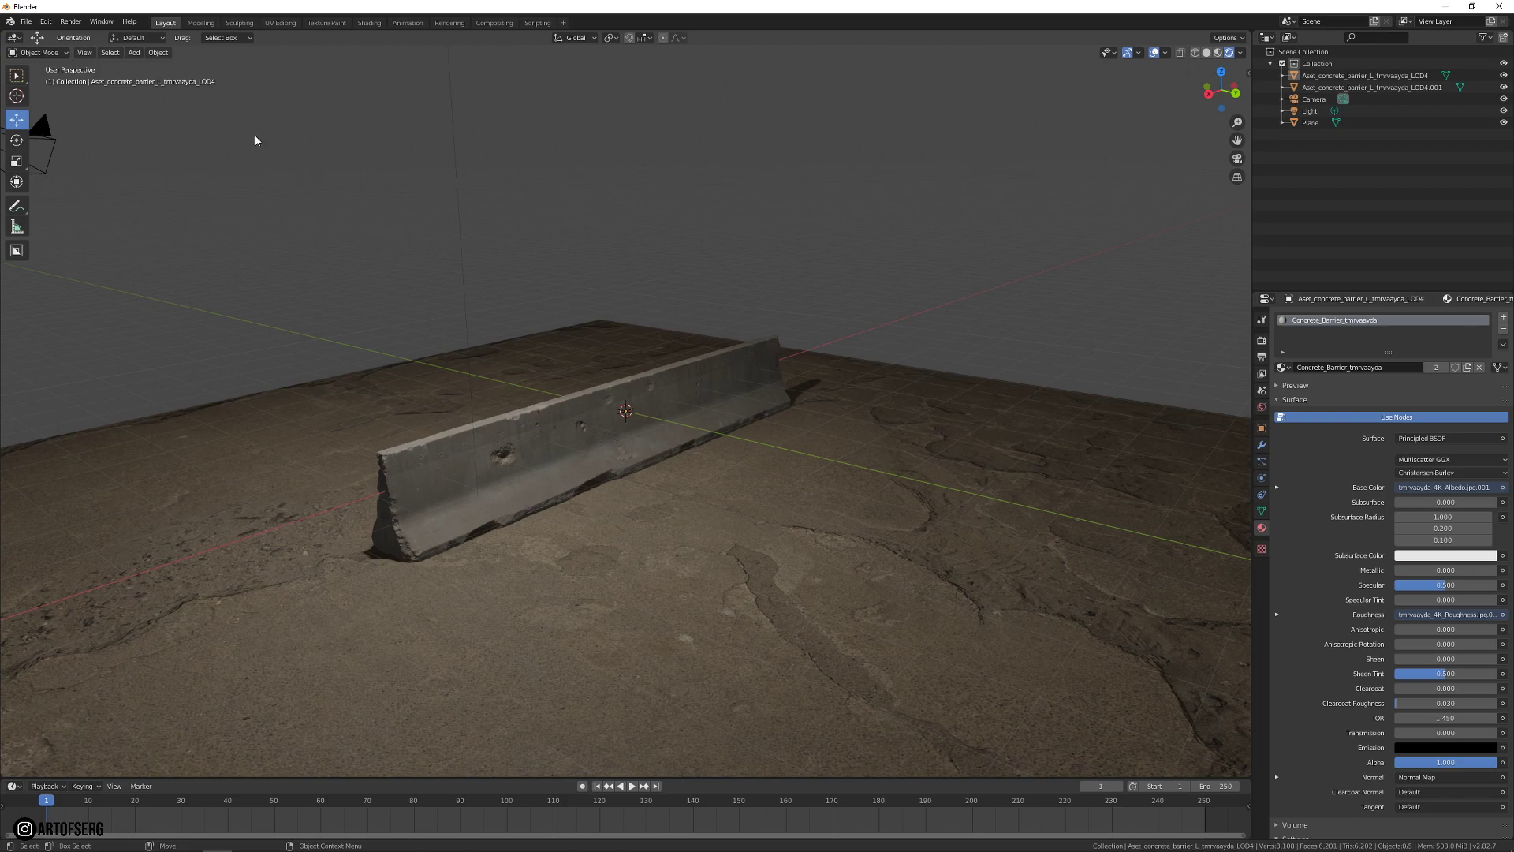
pyautogui.click(158, 53)
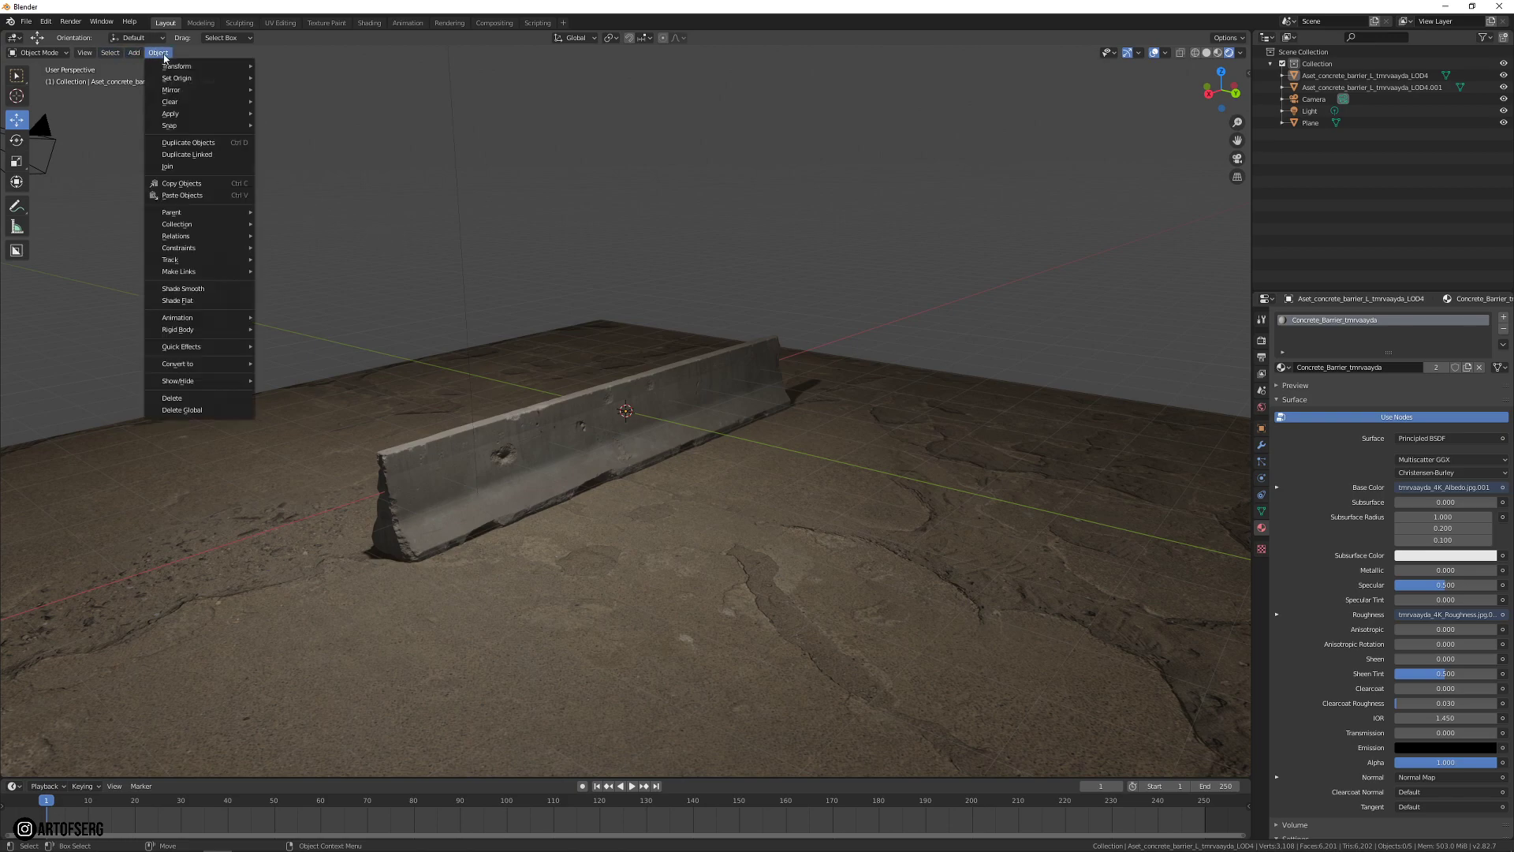
pyautogui.moveTo(133, 52)
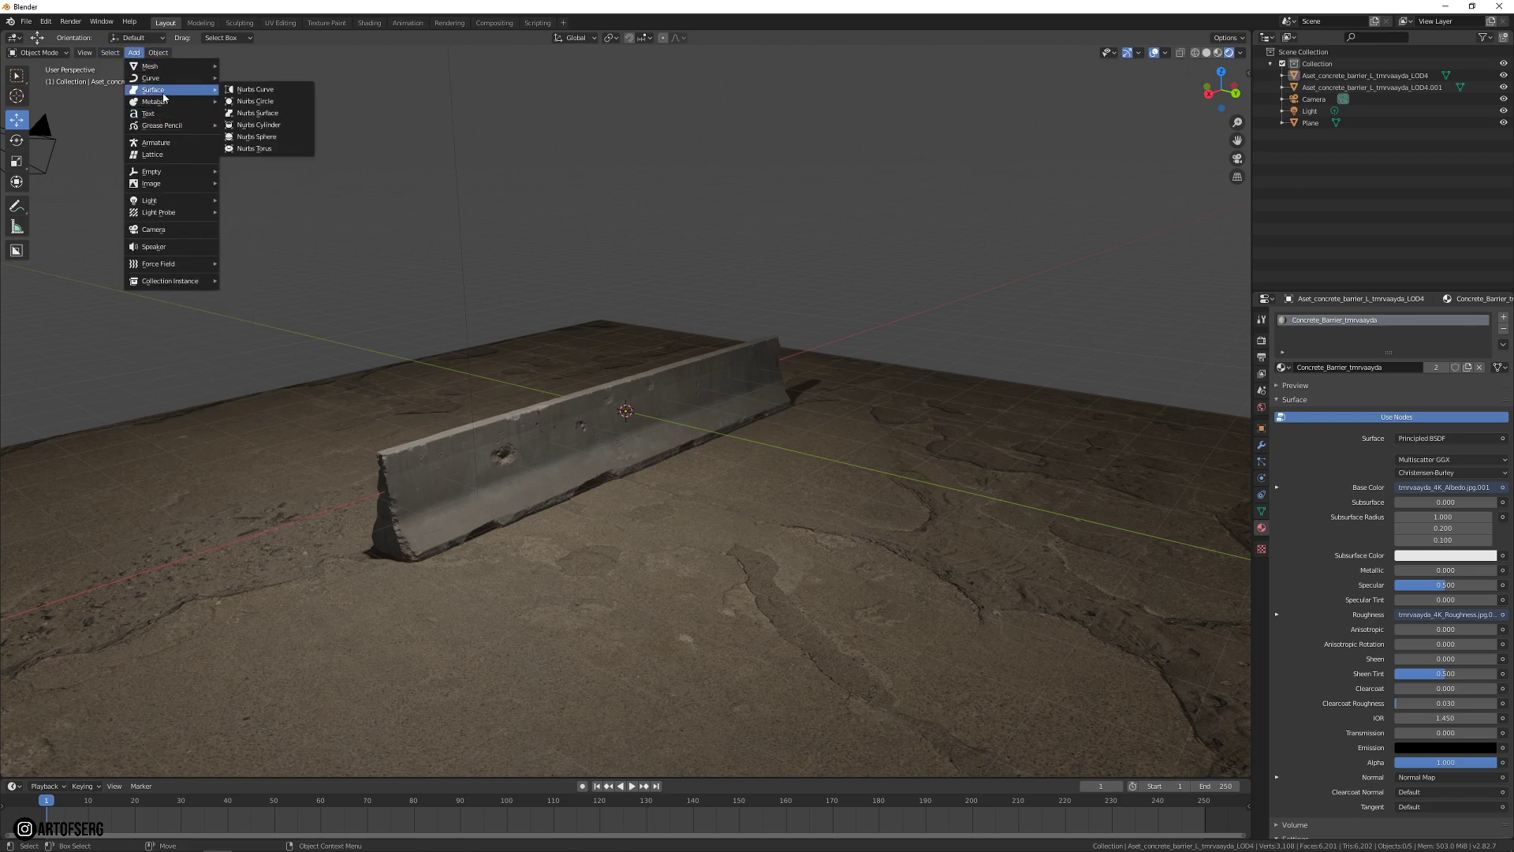
pyautogui.moveTo(168, 71)
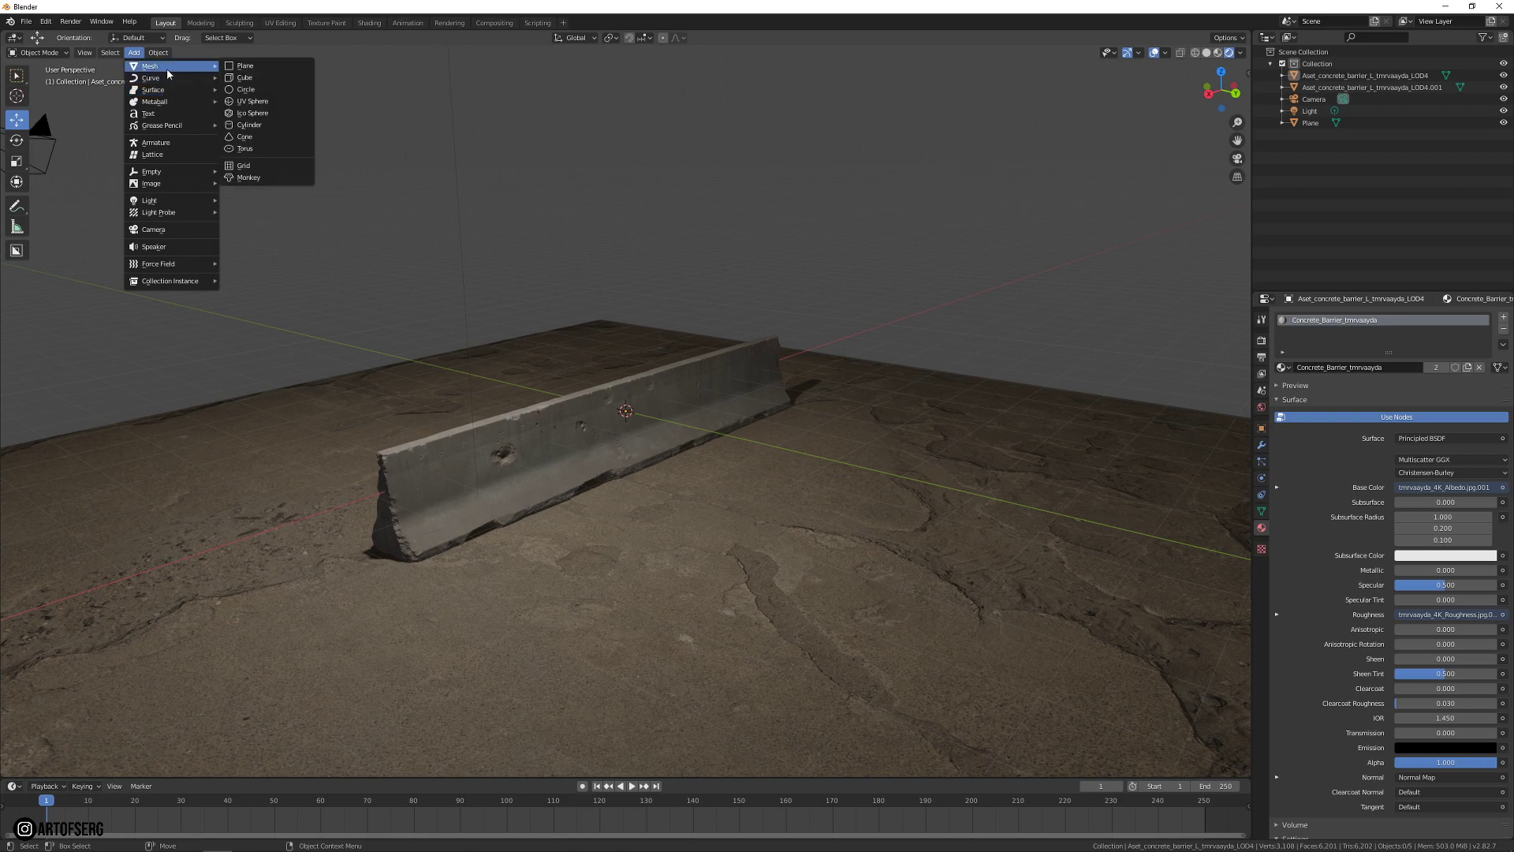
pyautogui.click(159, 53)
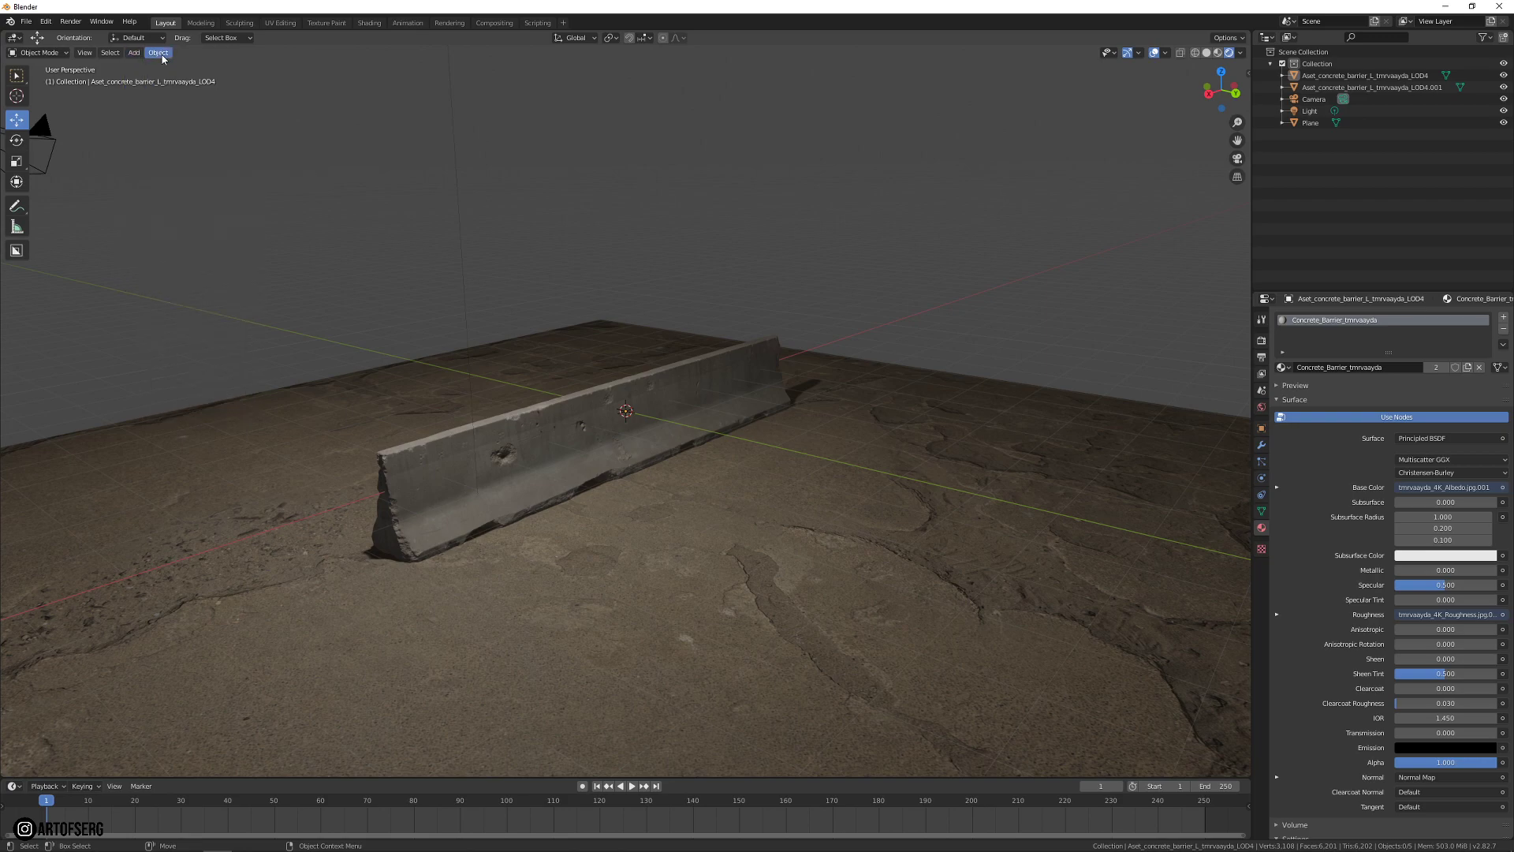
pyautogui.click(158, 52)
pyautogui.moveTo(134, 52)
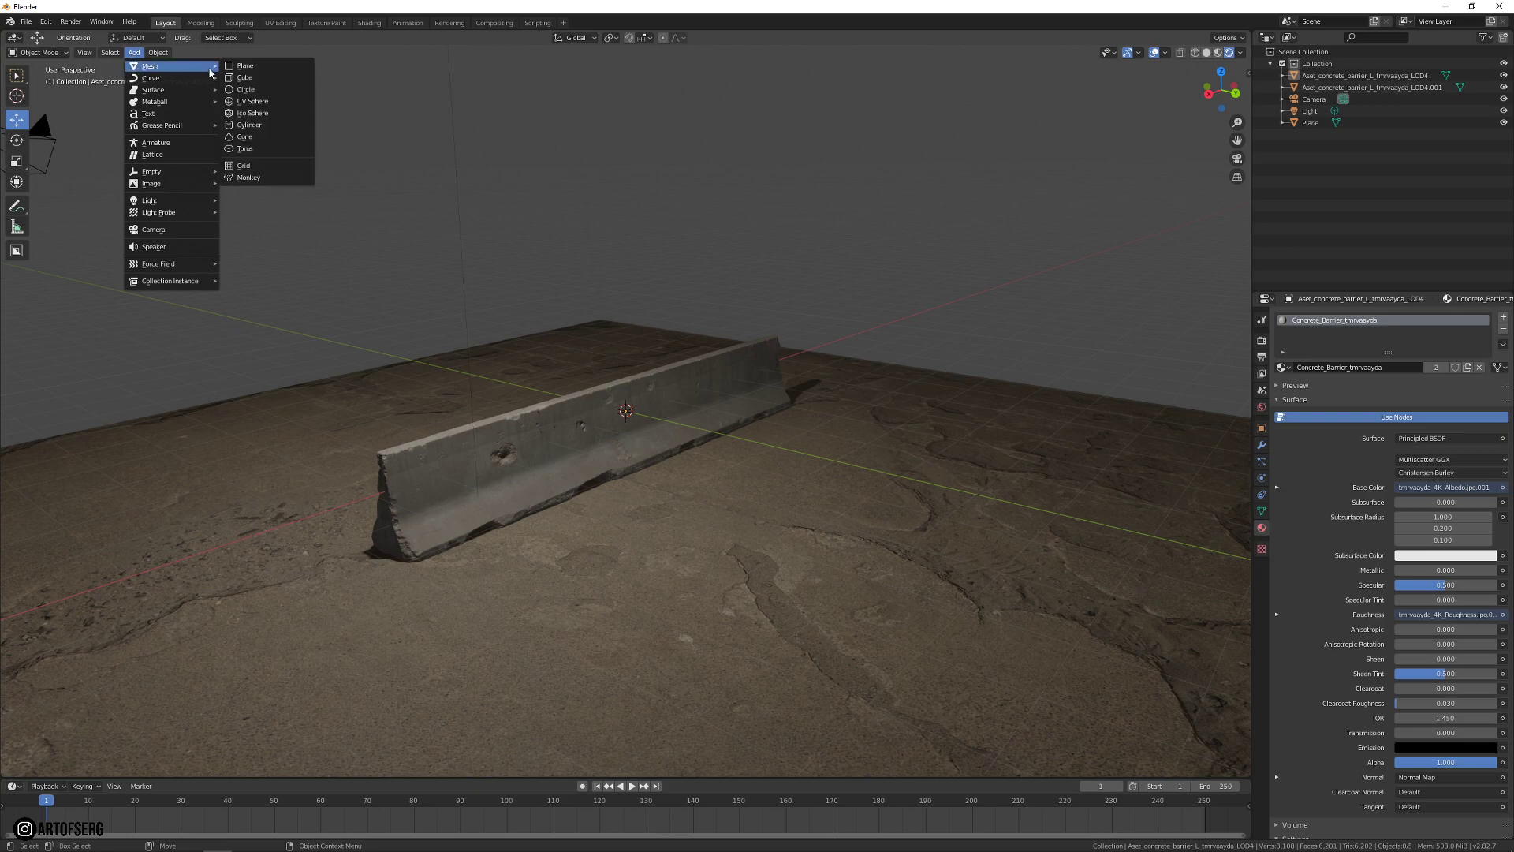
pyautogui.rightClick(259, 80)
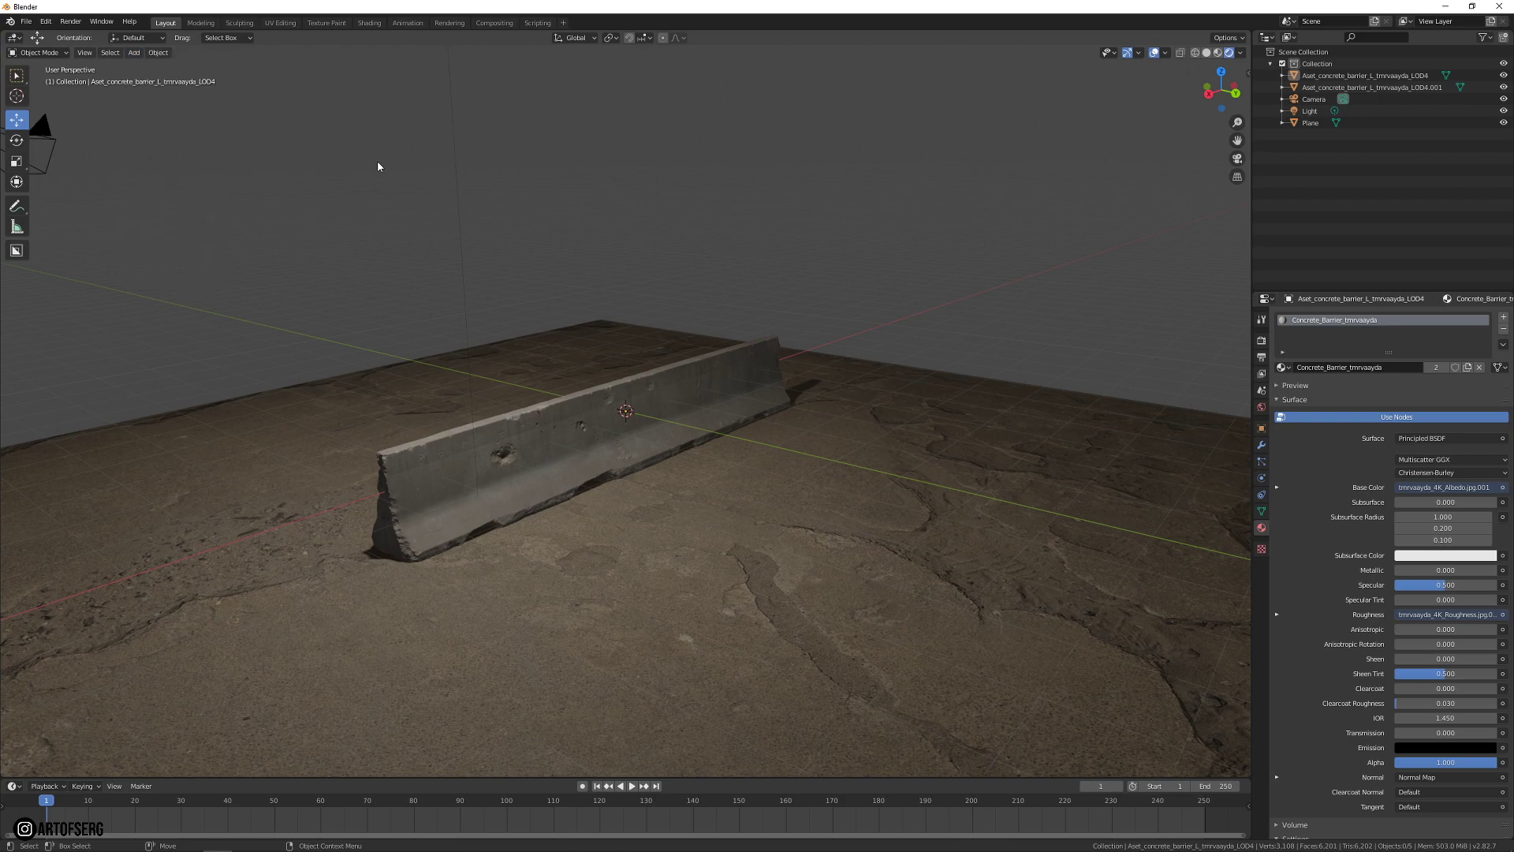
pyautogui.moveTo(803, 391); pyautogui.dragTo(643, 471, button='middle')
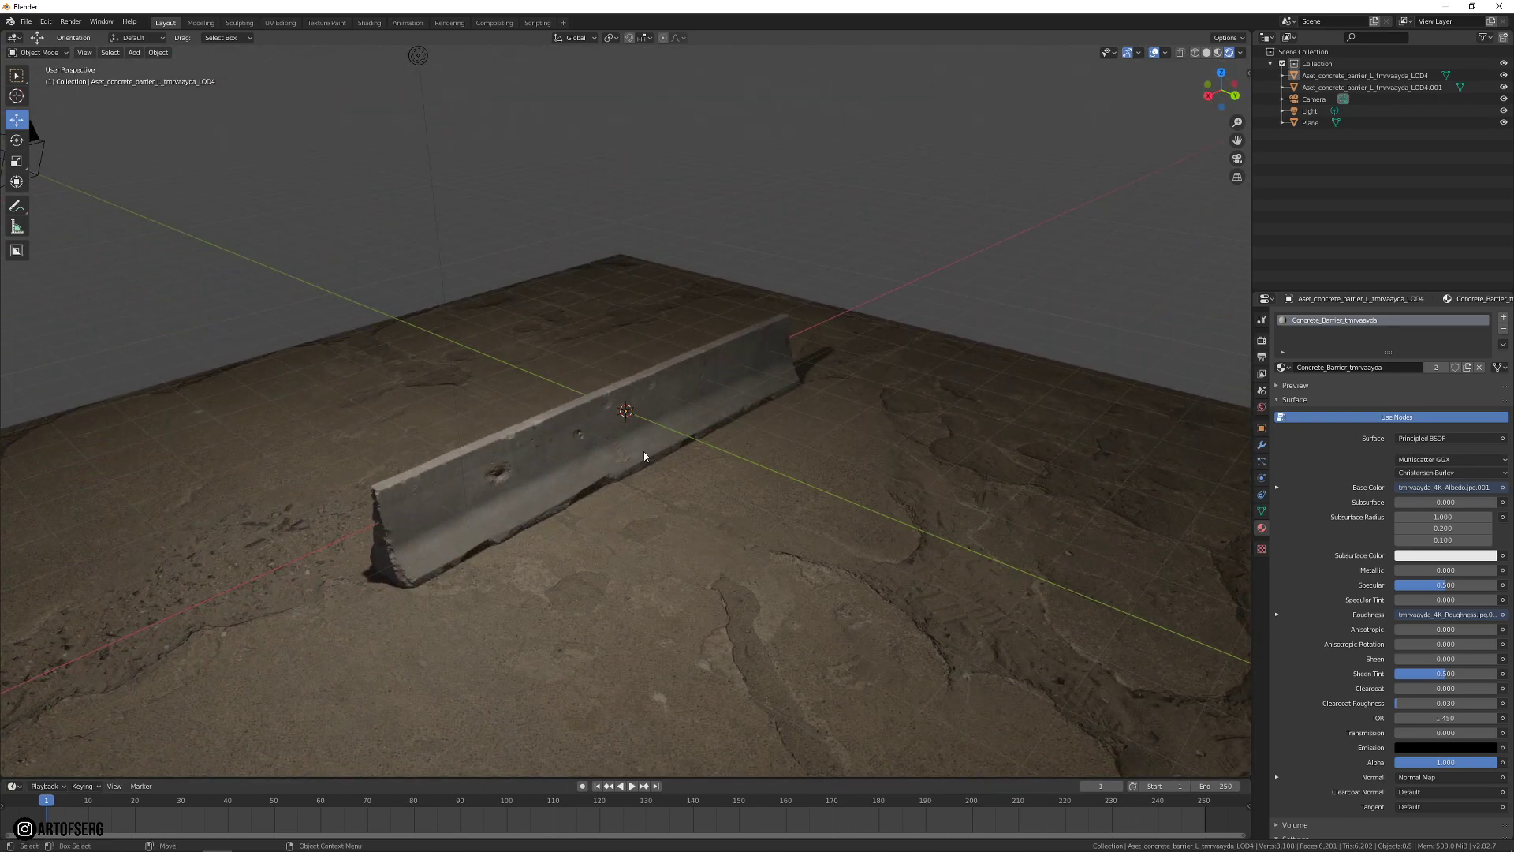